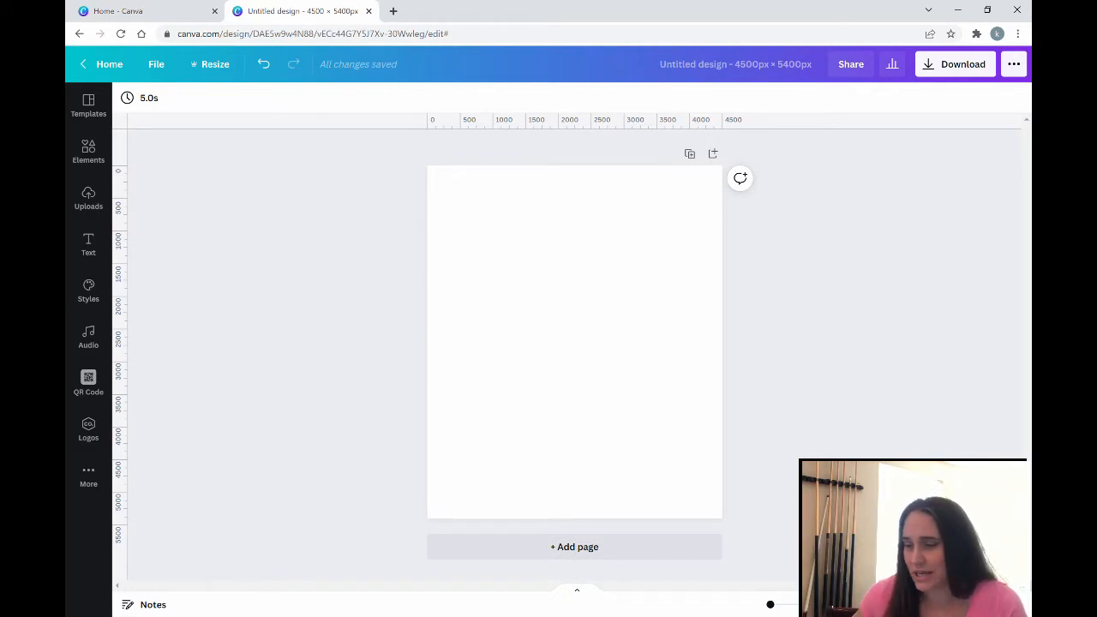
Step: Set the blank page's background color to black (#000000)
{"action": "left_click", "coordinate": [570, 284]}
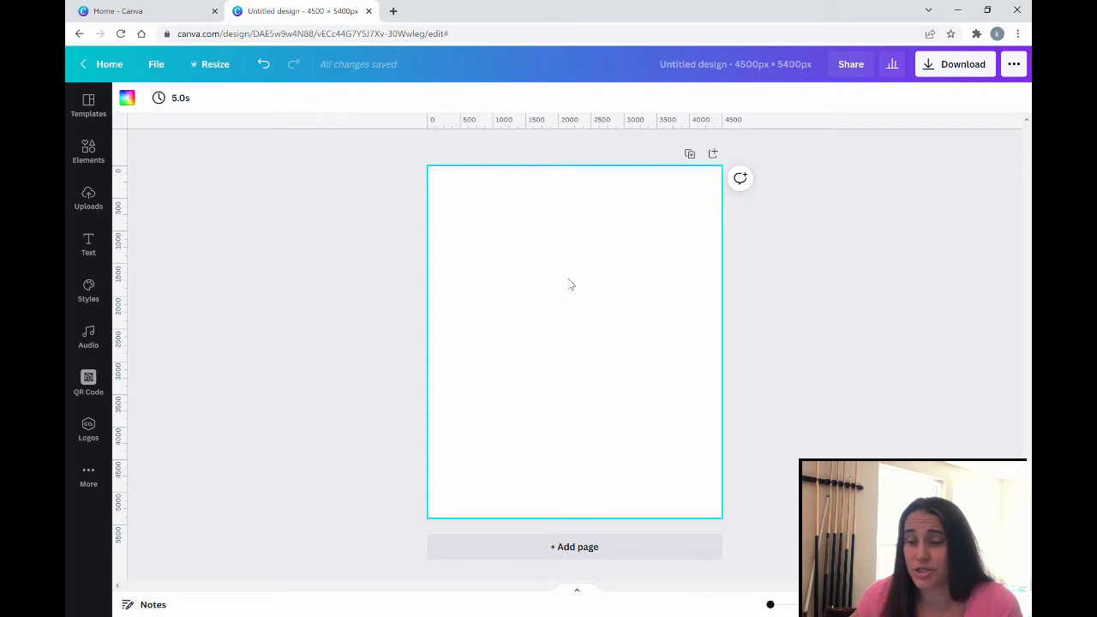
{"action": "left_click", "coordinate": [127, 99]}
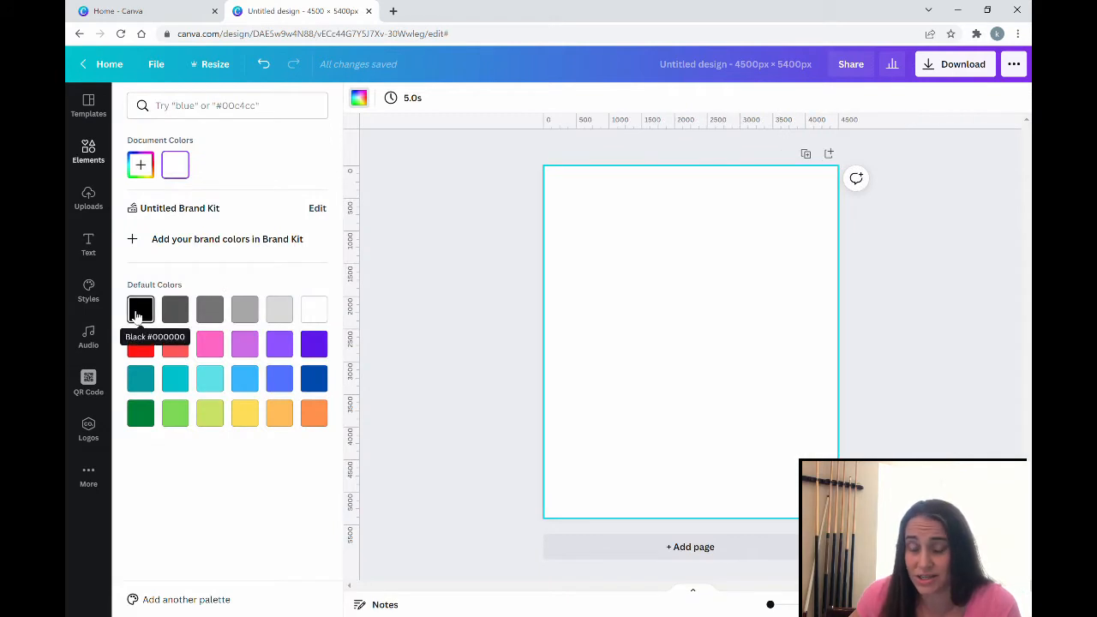
{"action": "left_click", "coordinate": [138, 310]}
{"action": "left_click", "coordinate": [438, 314]}
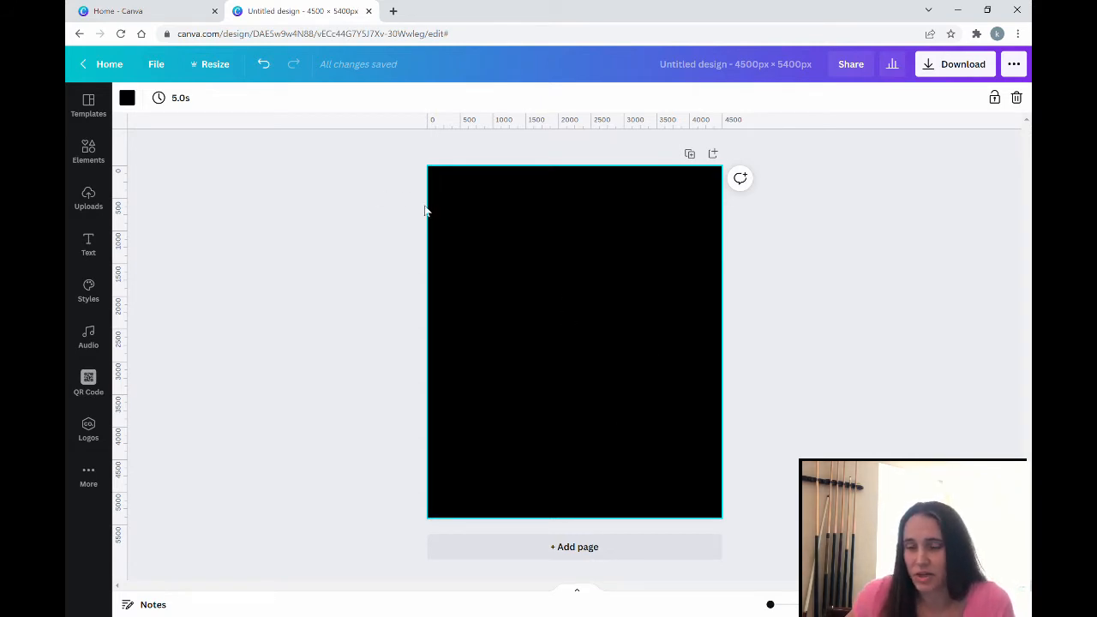
Step: Search the design elements for "circle" and browse only the graphics results
{"action": "left_click", "coordinate": [88, 153]}
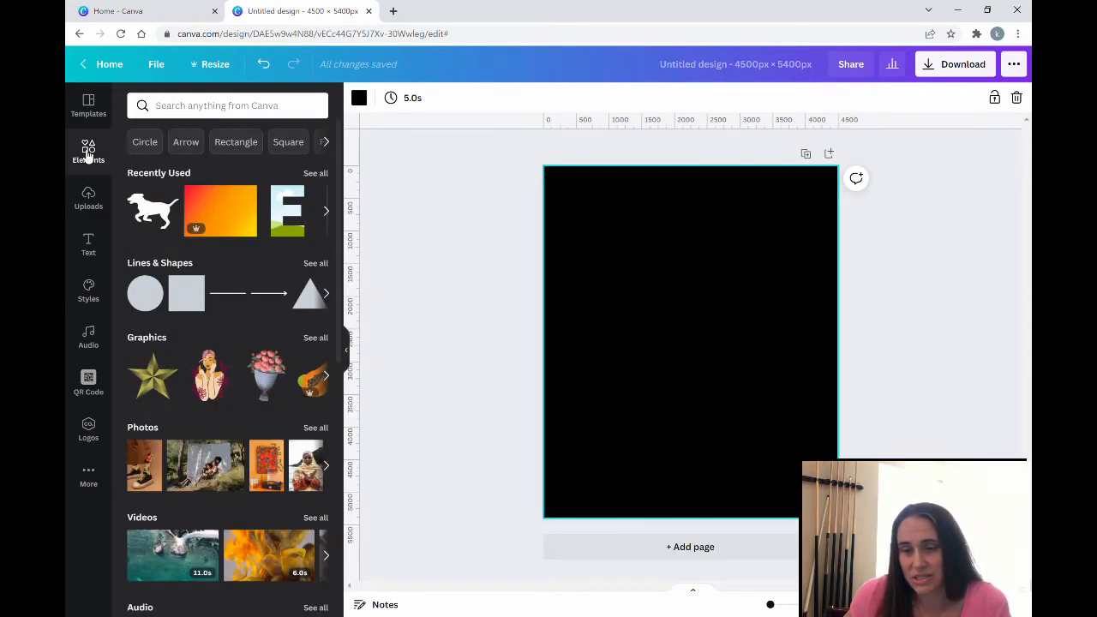
{"action": "left_click", "coordinate": [169, 107]}
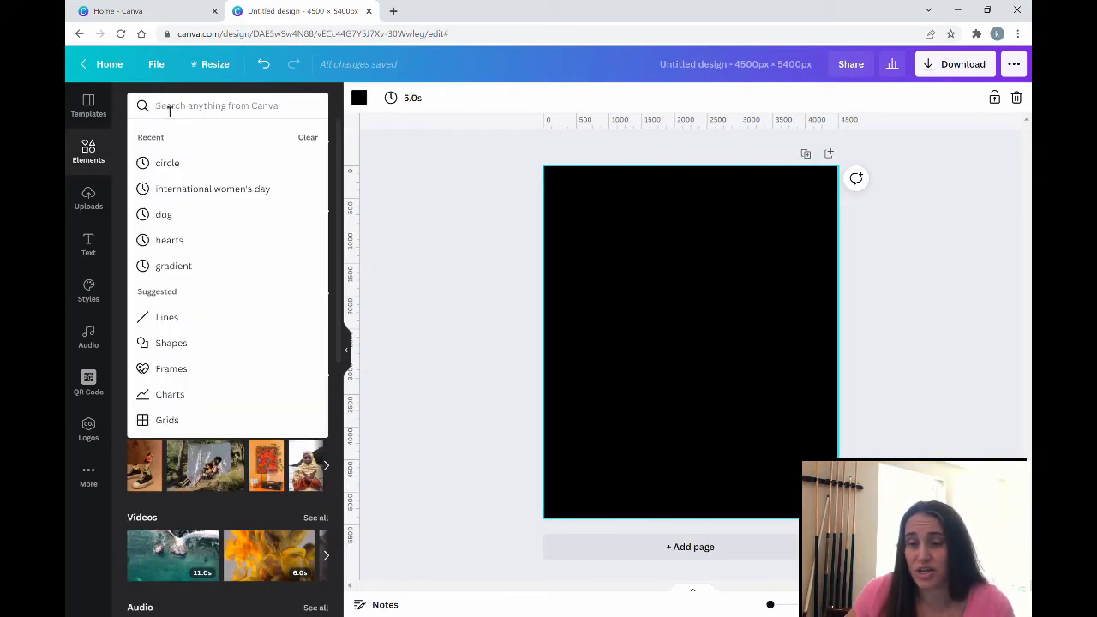
{"action": "left_click", "coordinate": [168, 164]}
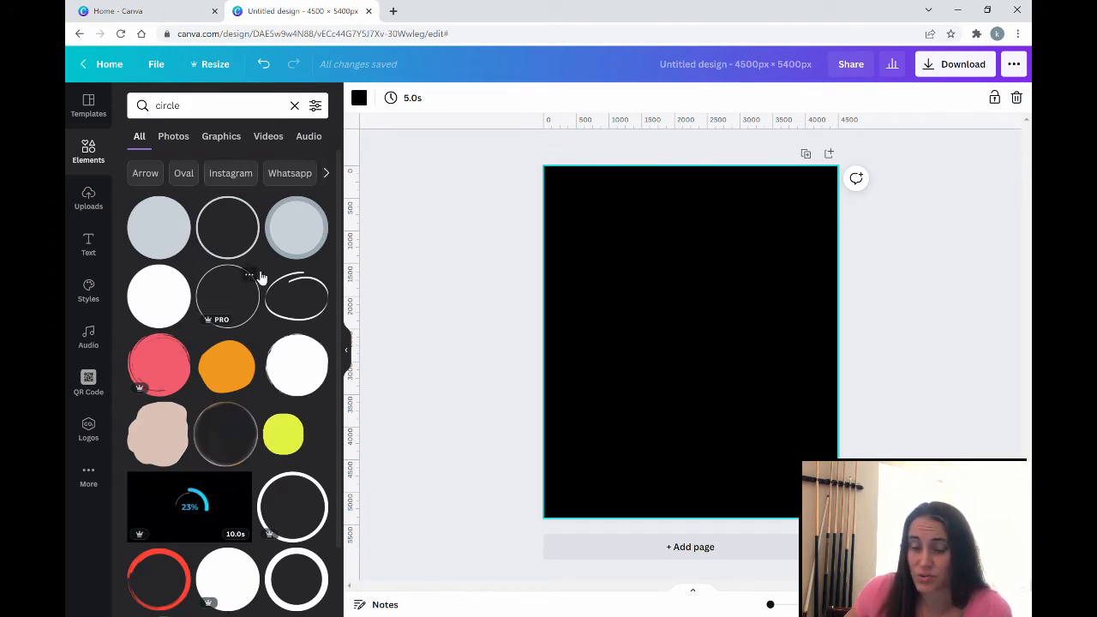
{"action": "scroll", "coordinate": [261, 277], "scroll_direction": "down", "scroll_amount": 3}
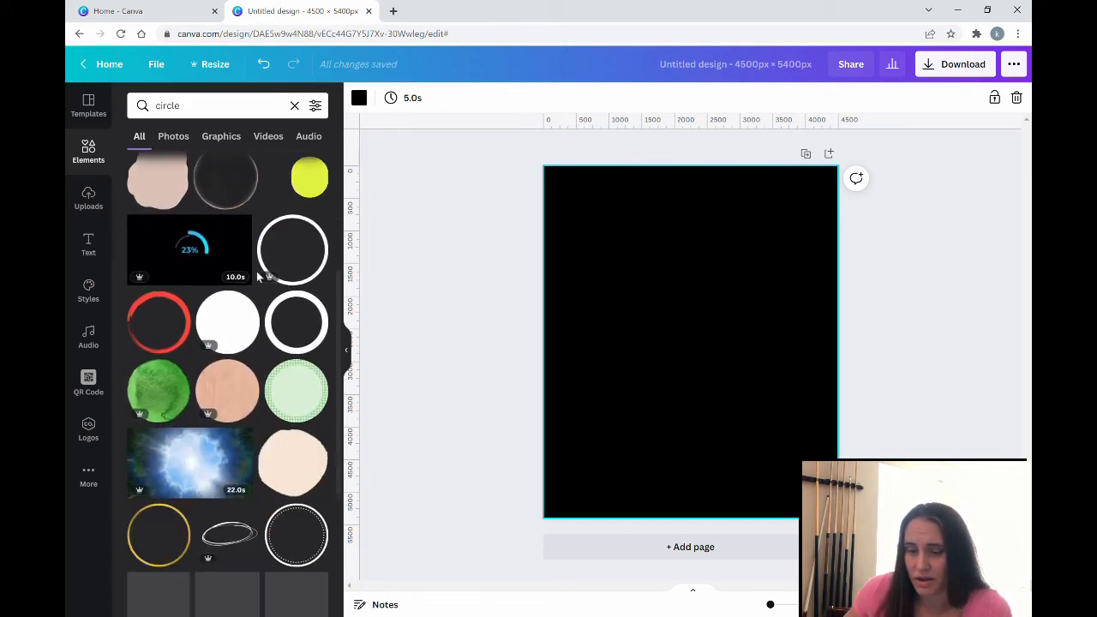
{"action": "scroll", "coordinate": [257, 272], "scroll_direction": "up", "scroll_amount": 2}
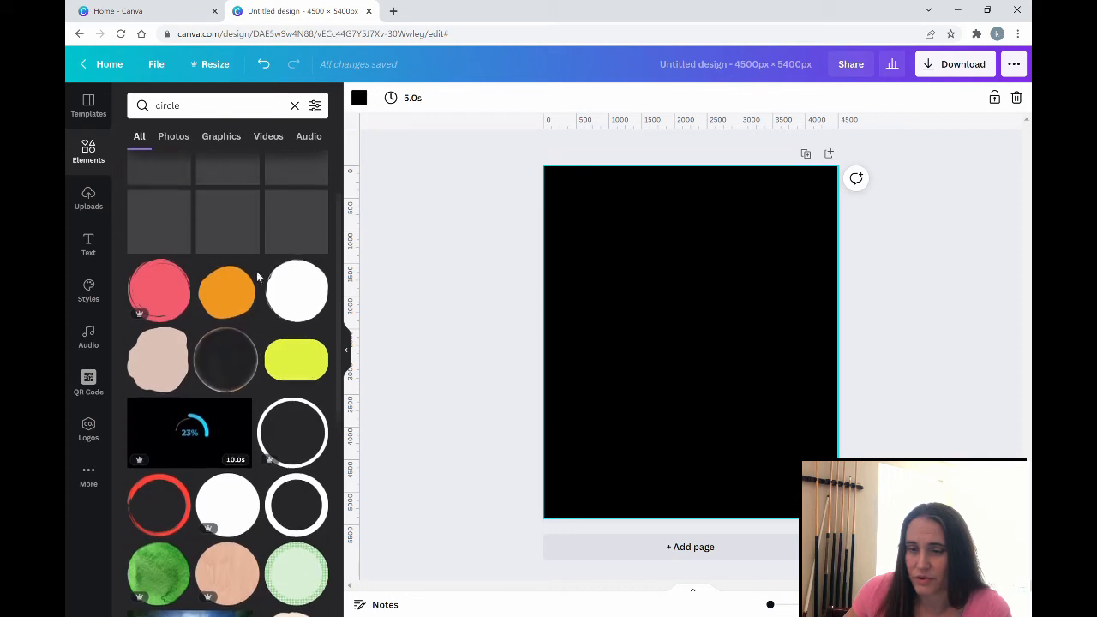
{"action": "left_click", "coordinate": [228, 142]}
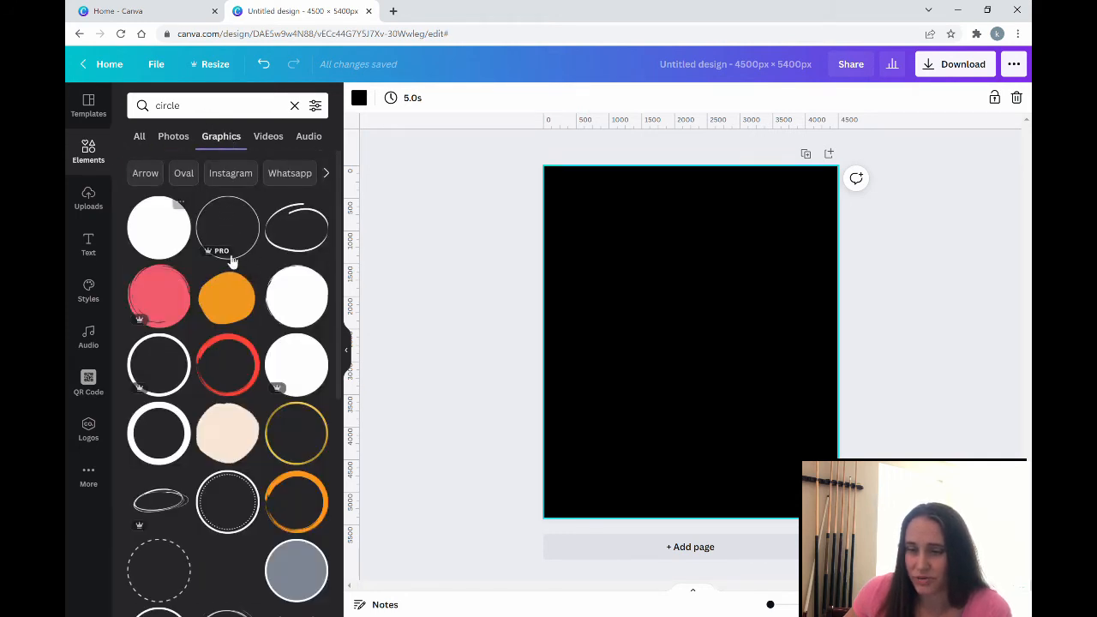
{"action": "scroll", "coordinate": [241, 297], "scroll_direction": "down", "scroll_amount": 2}
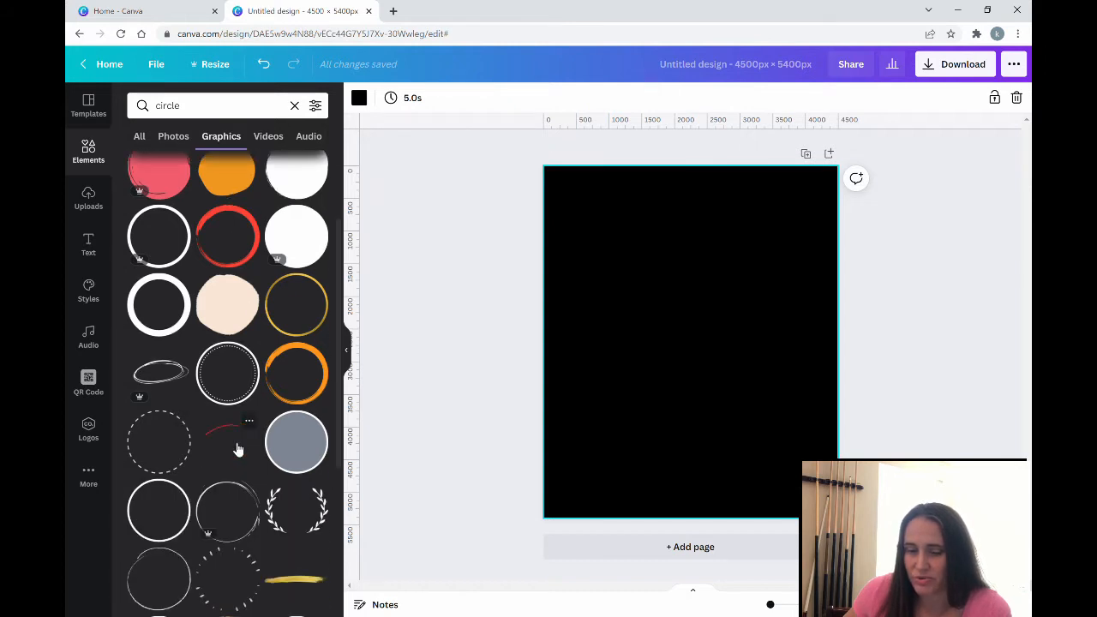
{"action": "scroll", "coordinate": [239, 445], "scroll_direction": "down", "scroll_amount": 2}
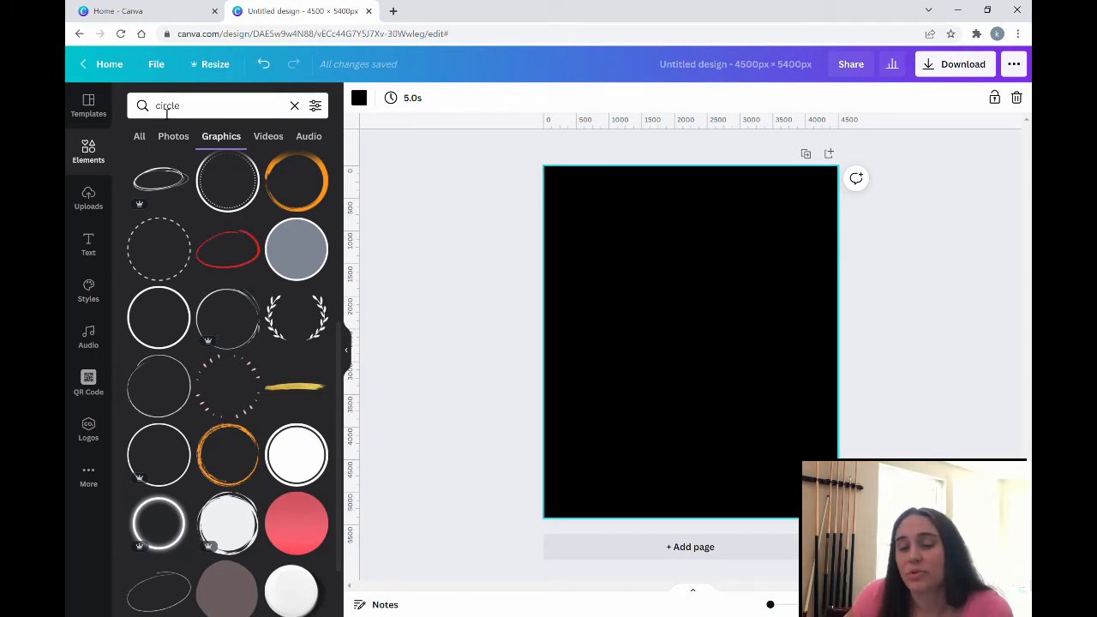
Step: Filter the circle graphics to static ones only, leaving no graphic placed on the page
{"action": "left_click", "coordinate": [315, 105]}
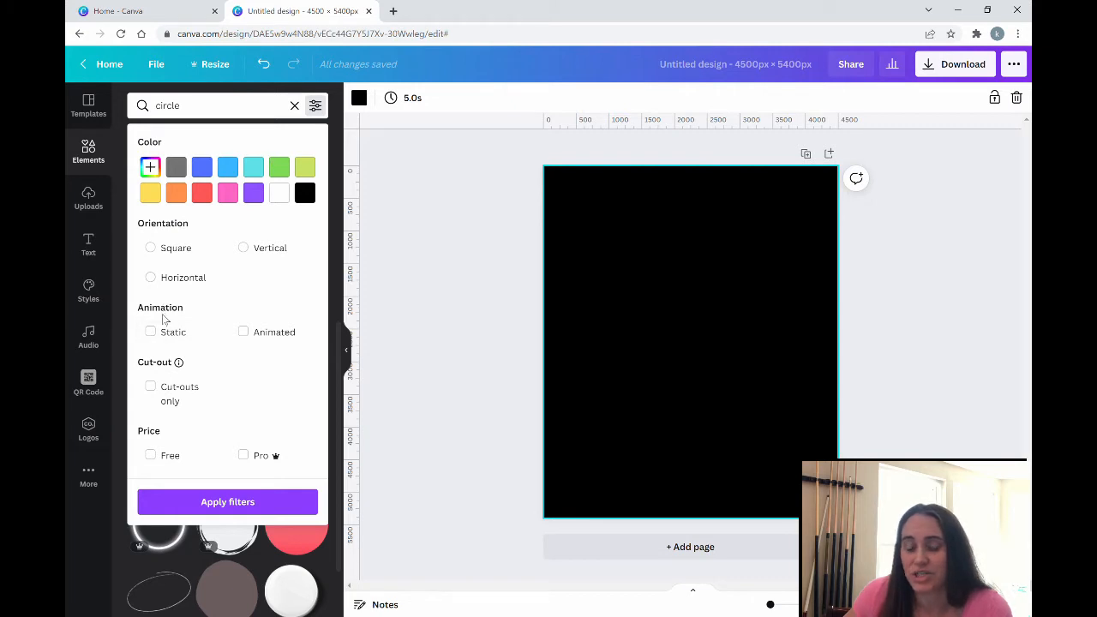
{"action": "left_click", "coordinate": [150, 333]}
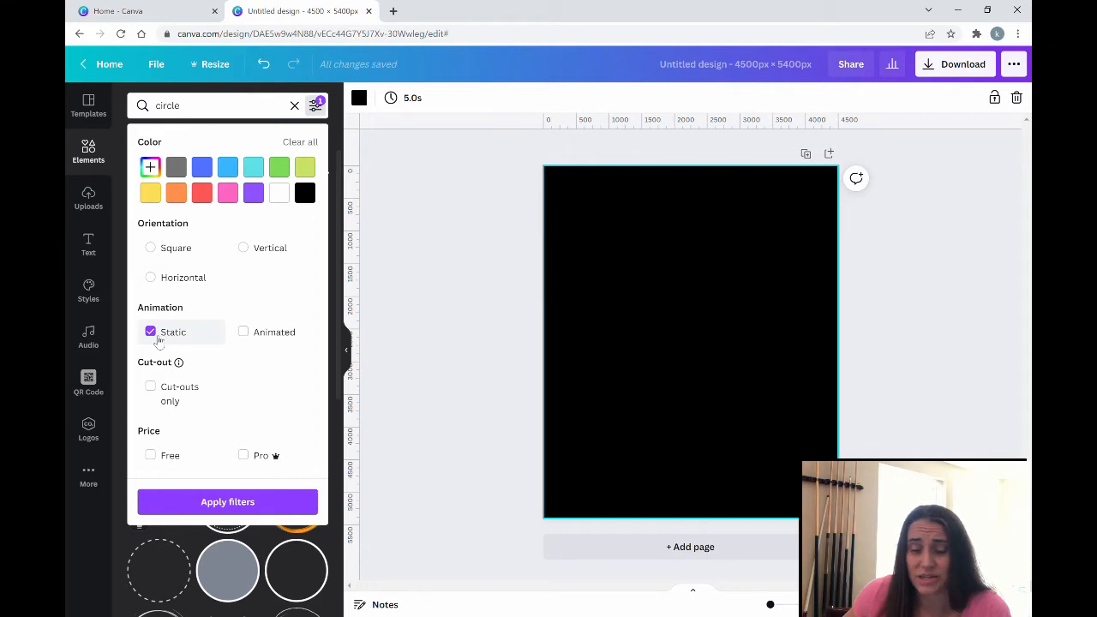
{"action": "left_click", "coordinate": [221, 502]}
{"action": "left_click", "coordinate": [221, 502]}
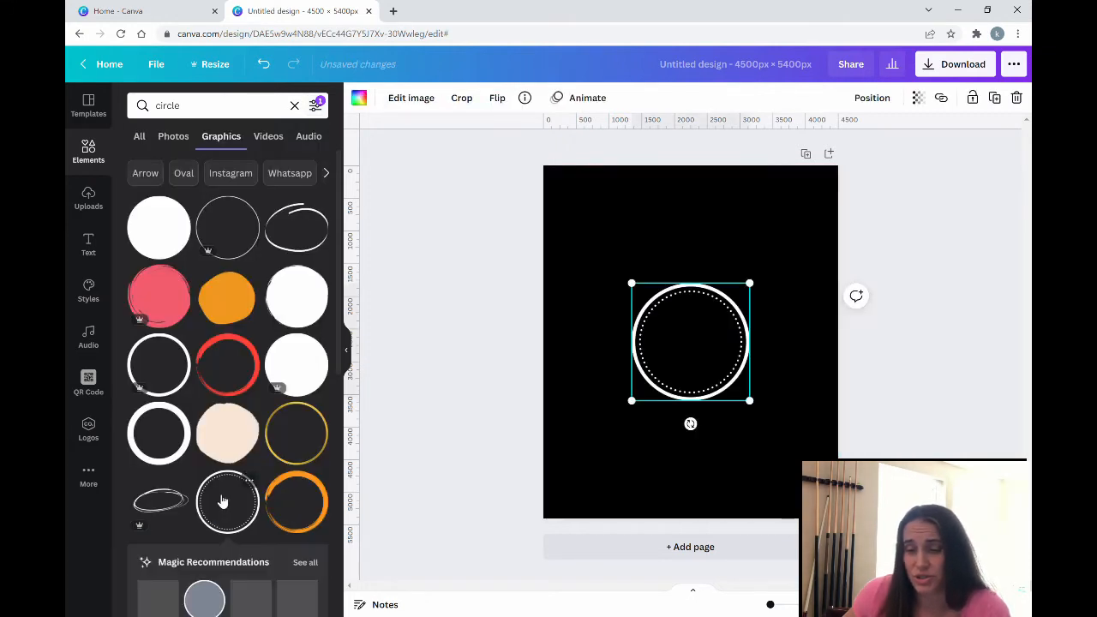
{"action": "key", "text": "Delete"}
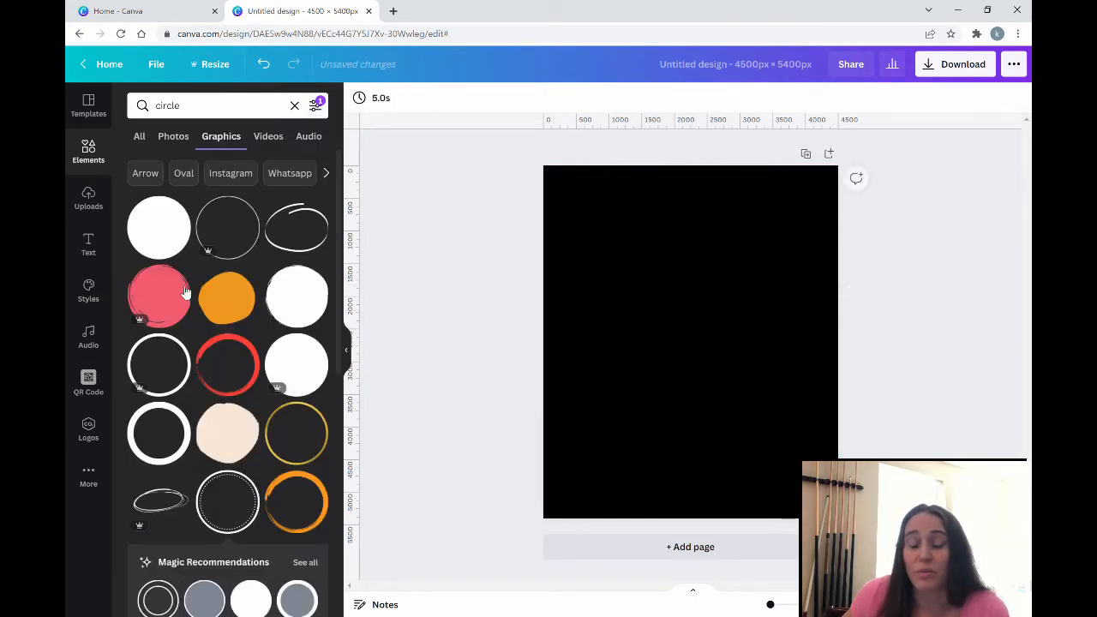
Step: Find the salmon sunburst circle with radiating stripes among the graphics and add it to the page
{"action": "scroll", "coordinate": [247, 268], "scroll_direction": "down", "scroll_amount": 3}
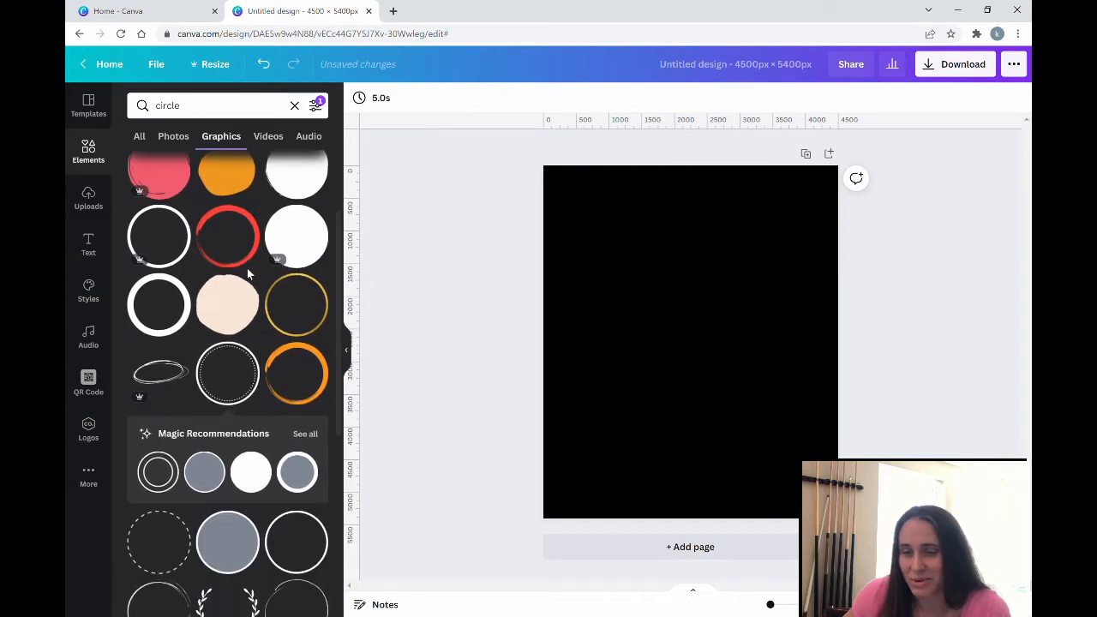
{"action": "scroll", "coordinate": [249, 274], "scroll_direction": "down", "scroll_amount": 10}
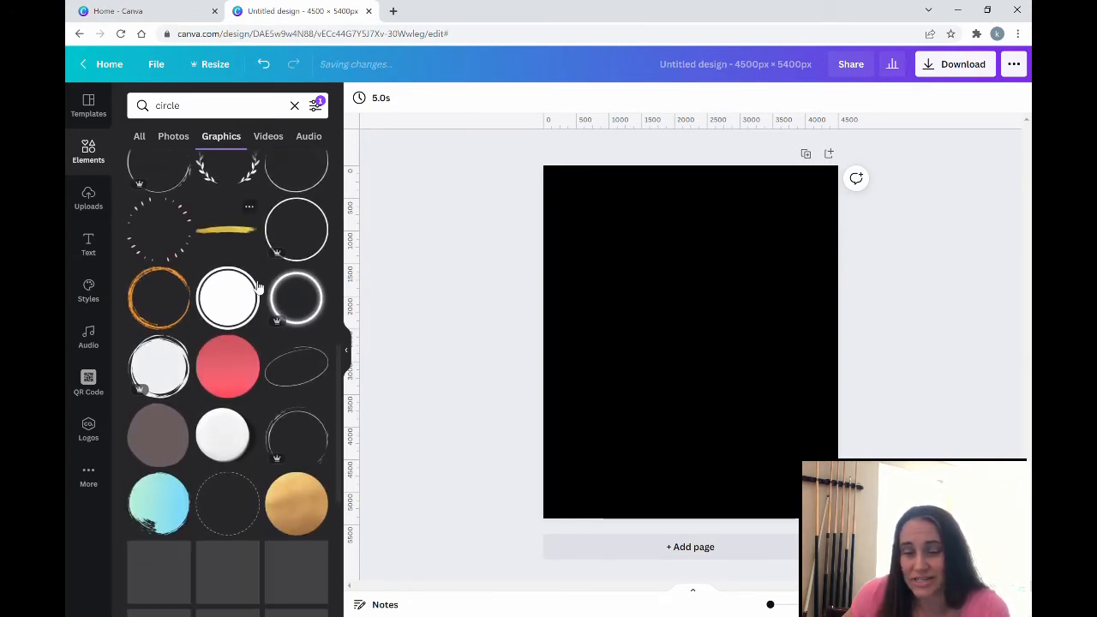
{"action": "scroll", "coordinate": [257, 288], "scroll_direction": "down", "scroll_amount": 3}
{"action": "scroll", "coordinate": [262, 285], "scroll_direction": "down", "scroll_amount": 4}
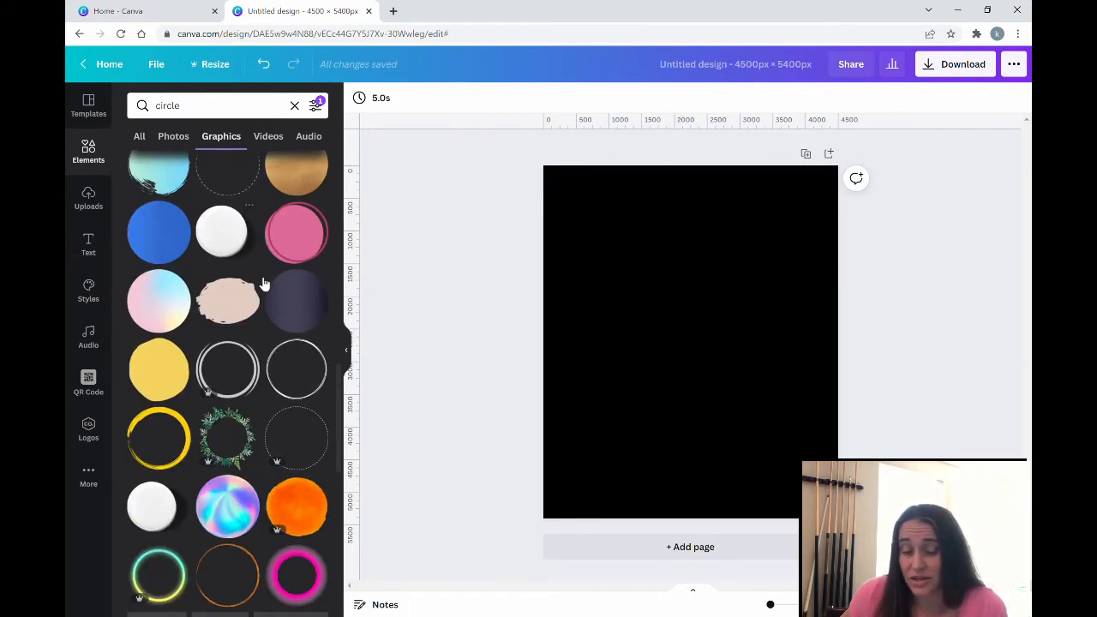
{"action": "scroll", "coordinate": [264, 280], "scroll_direction": "down", "scroll_amount": 3}
{"action": "scroll", "coordinate": [260, 283], "scroll_direction": "down", "scroll_amount": 8}
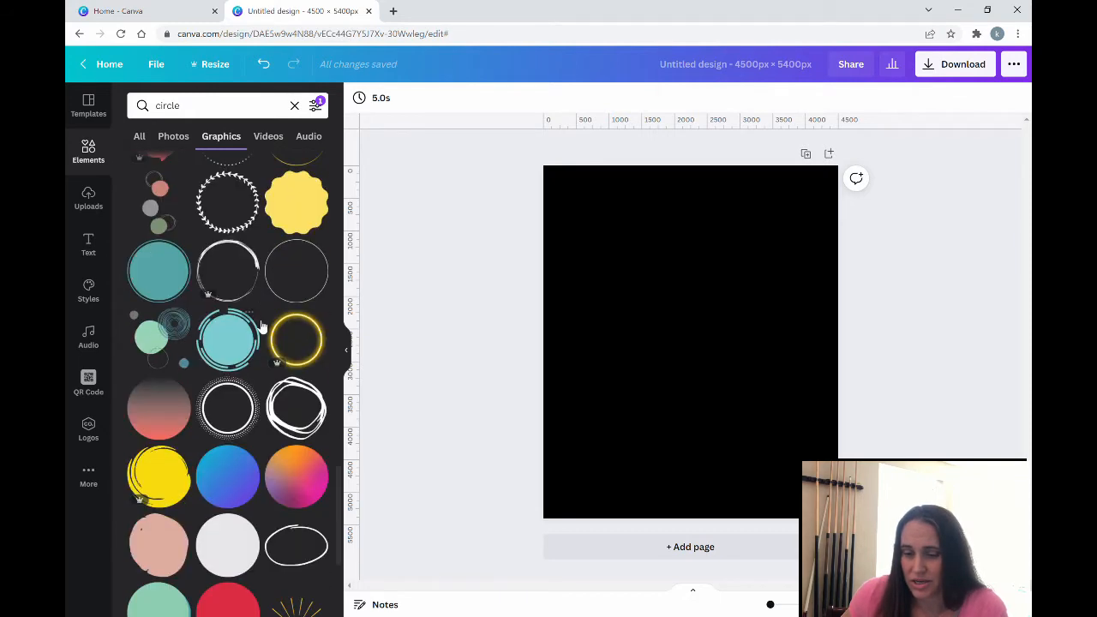
{"action": "scroll", "coordinate": [249, 315], "scroll_direction": "down", "scroll_amount": 8}
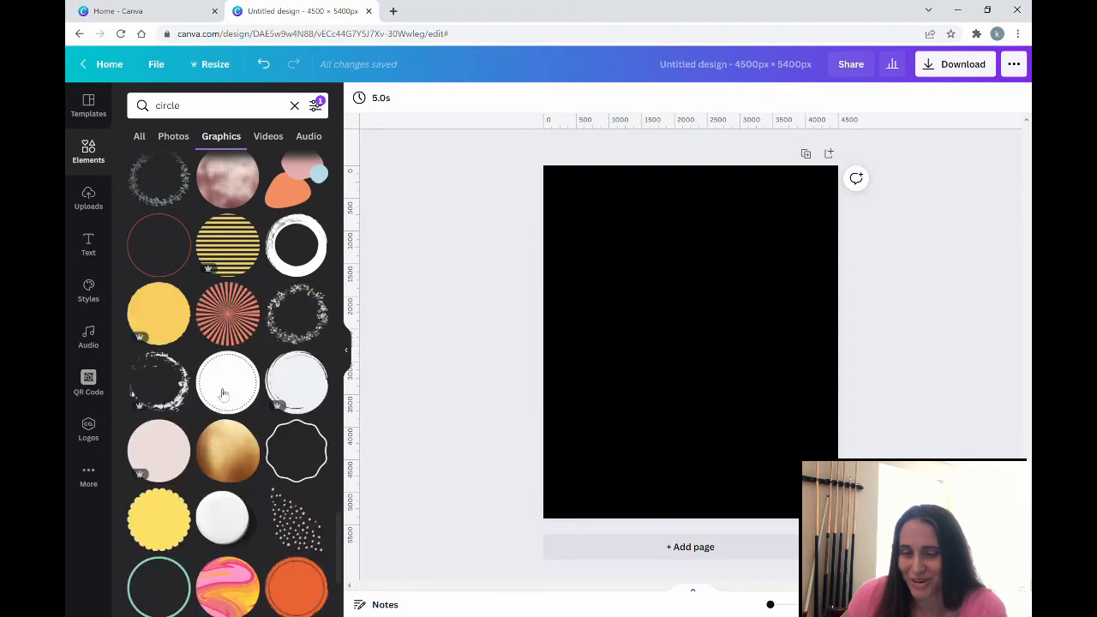
{"action": "left_click", "coordinate": [234, 322]}
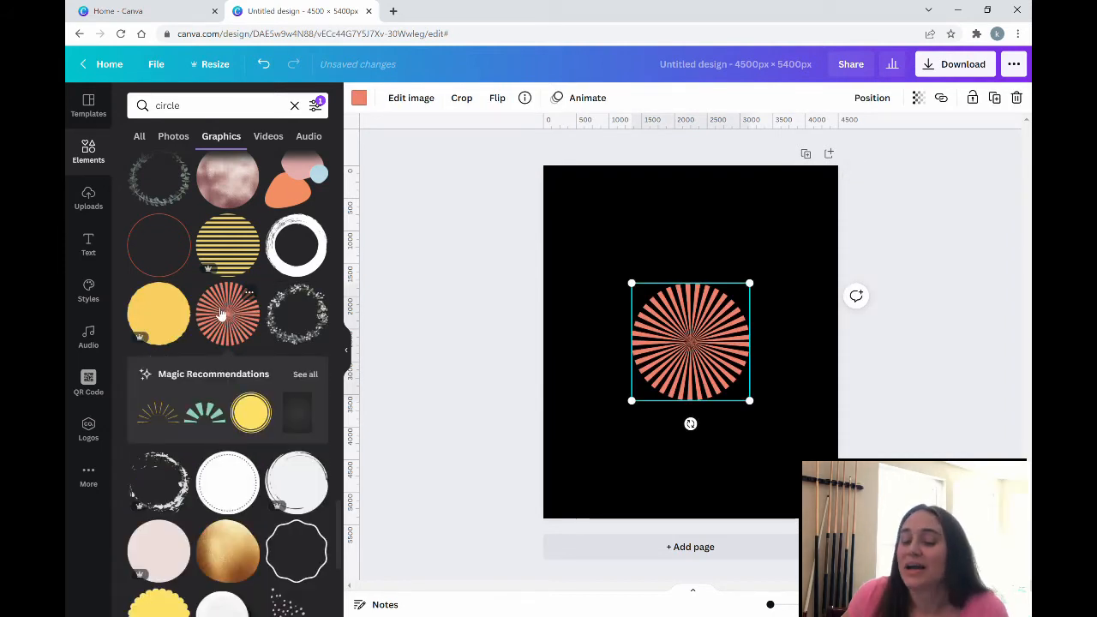
{"action": "left_click", "coordinate": [347, 351]}
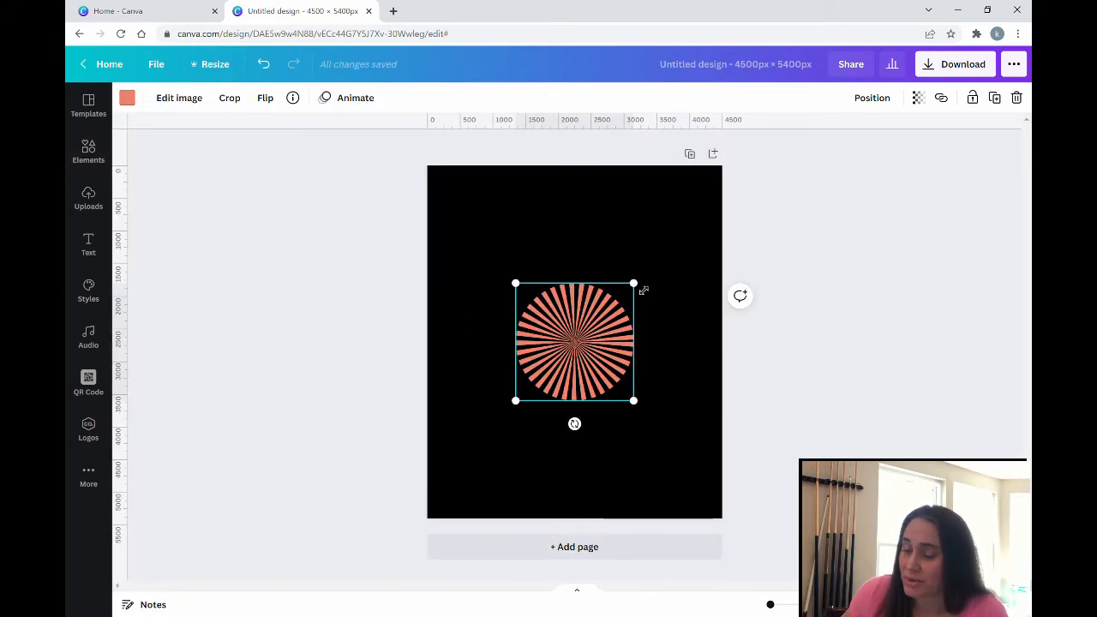
Step: Enlarge the sunburst circle to about 3200 px across and center it horizontally, slightly above the page's middle
{"action": "left_click_drag", "start_coordinate": [634, 285], "coordinate": [721, 245]}
{"action": "left_click_drag", "start_coordinate": [641, 317], "coordinate": [593, 348]}
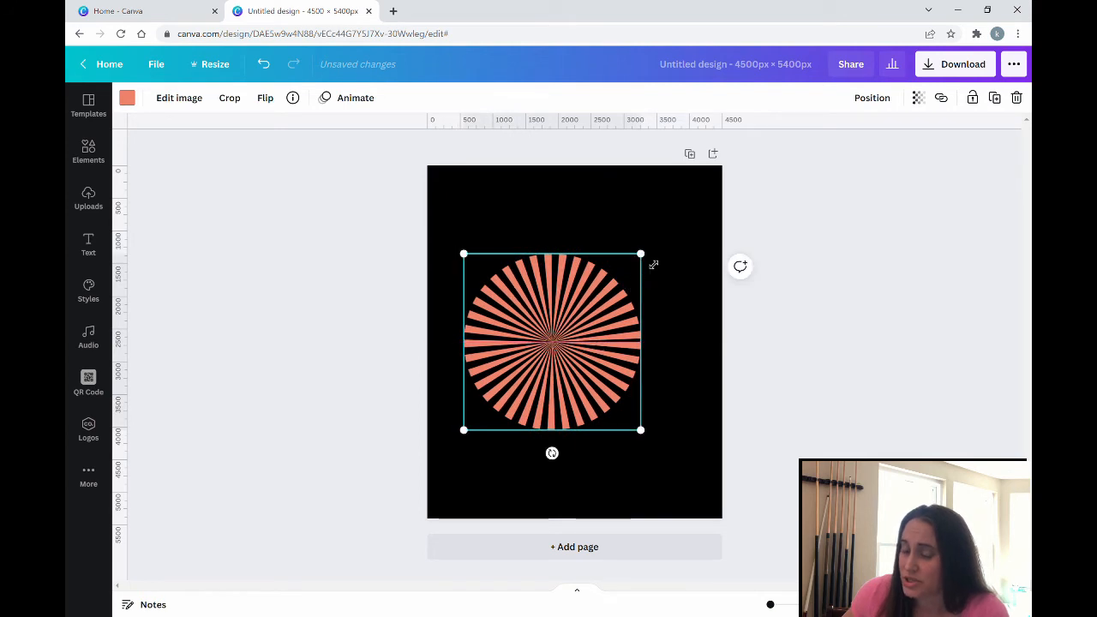
{"action": "left_click_drag", "start_coordinate": [649, 259], "coordinate": [693, 239]}
{"action": "left_click_drag", "start_coordinate": [580, 330], "coordinate": [595, 344]}
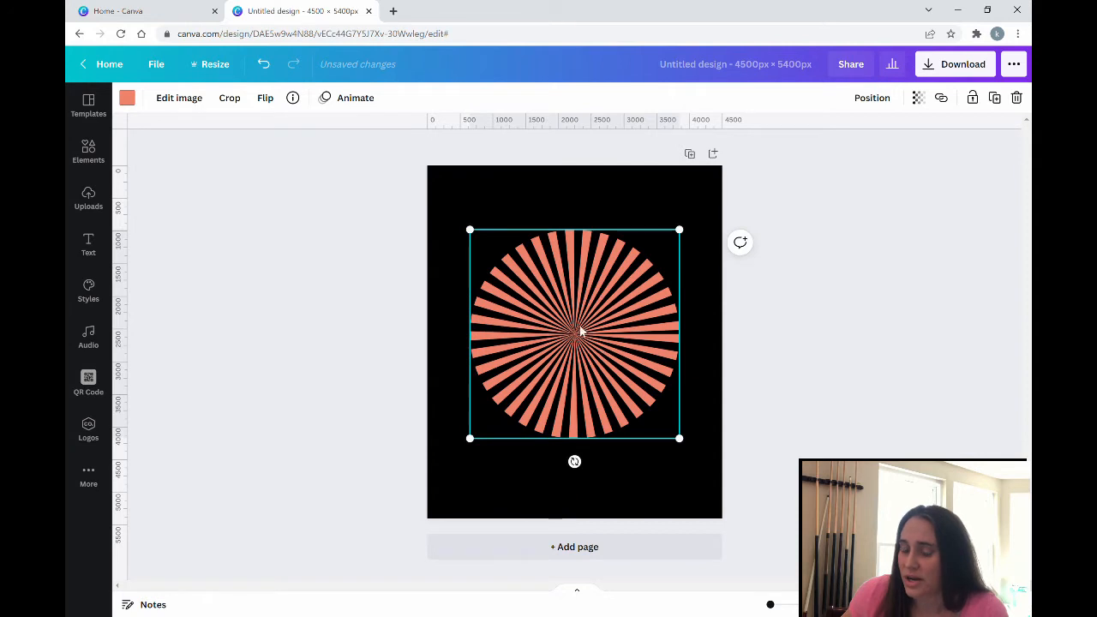
Step: Recolor the sunburst circle light gray and deselect it
{"action": "left_click", "coordinate": [127, 97]}
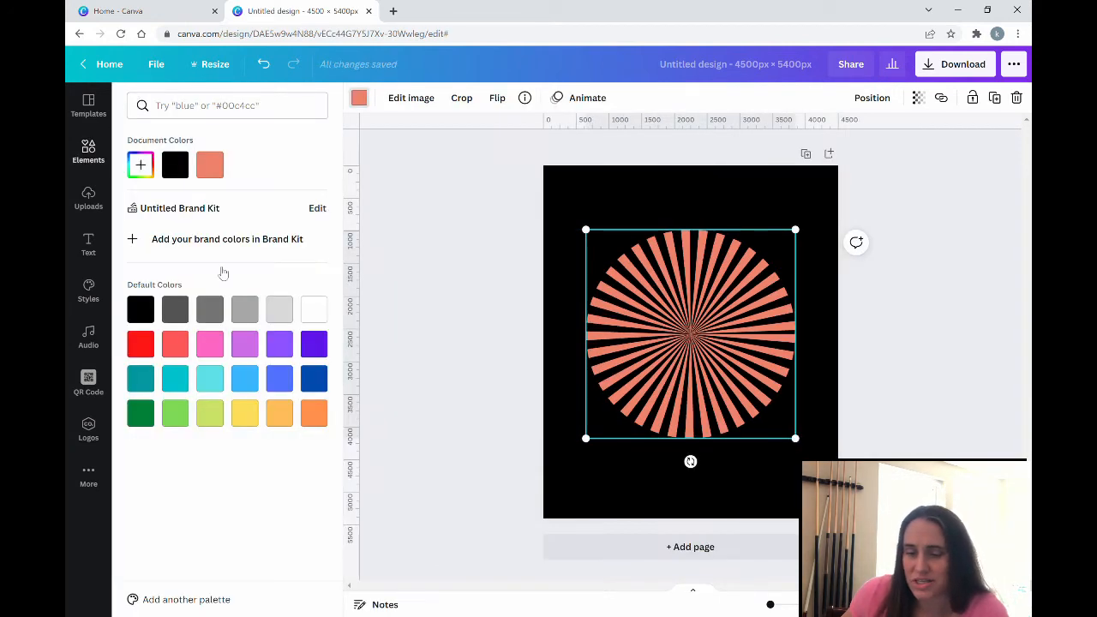
{"action": "left_click", "coordinate": [279, 310]}
{"action": "left_click", "coordinate": [430, 292]}
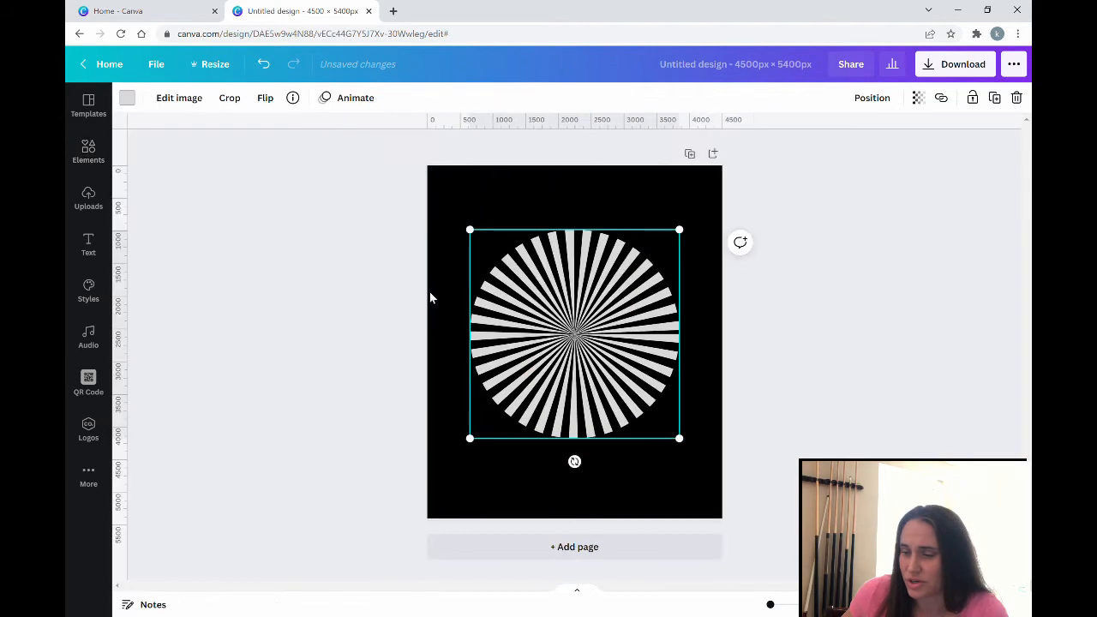
{"action": "left_click", "coordinate": [566, 197]}
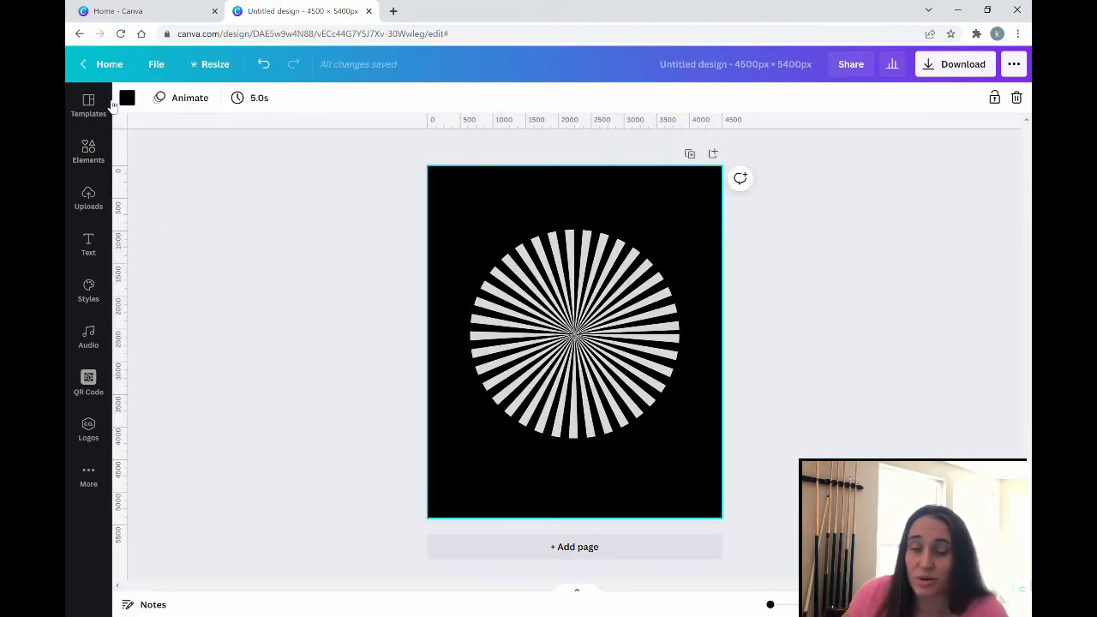
Step: Add the plain medium-thickness ring from the circle graphics on top of the sunburst
{"action": "left_click", "coordinate": [101, 154]}
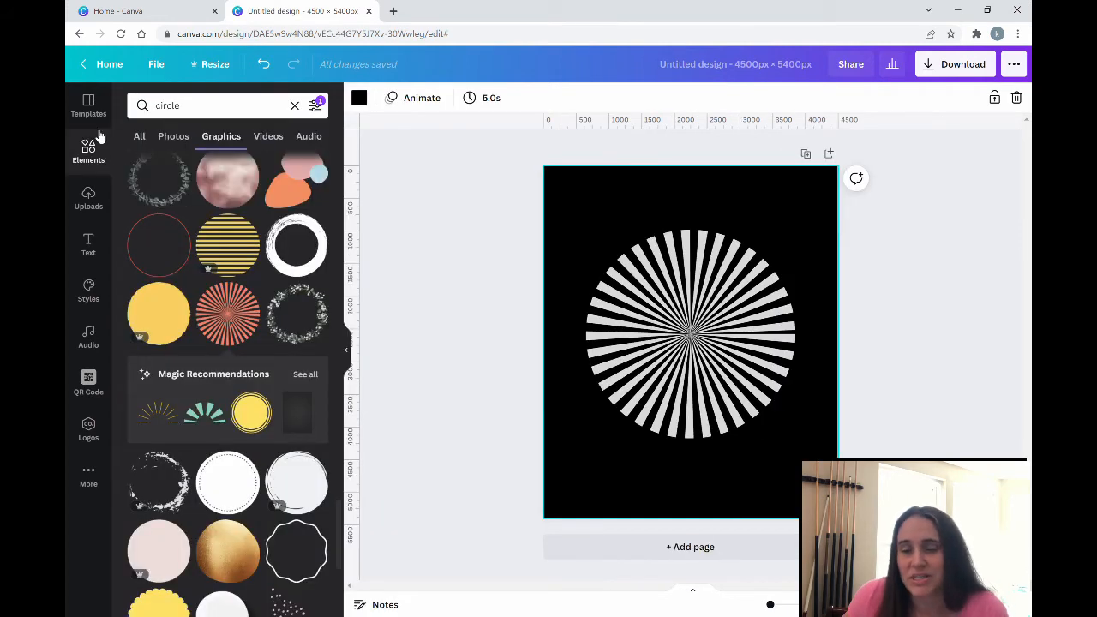
{"action": "scroll", "coordinate": [283, 230], "scroll_direction": "up", "scroll_amount": 10}
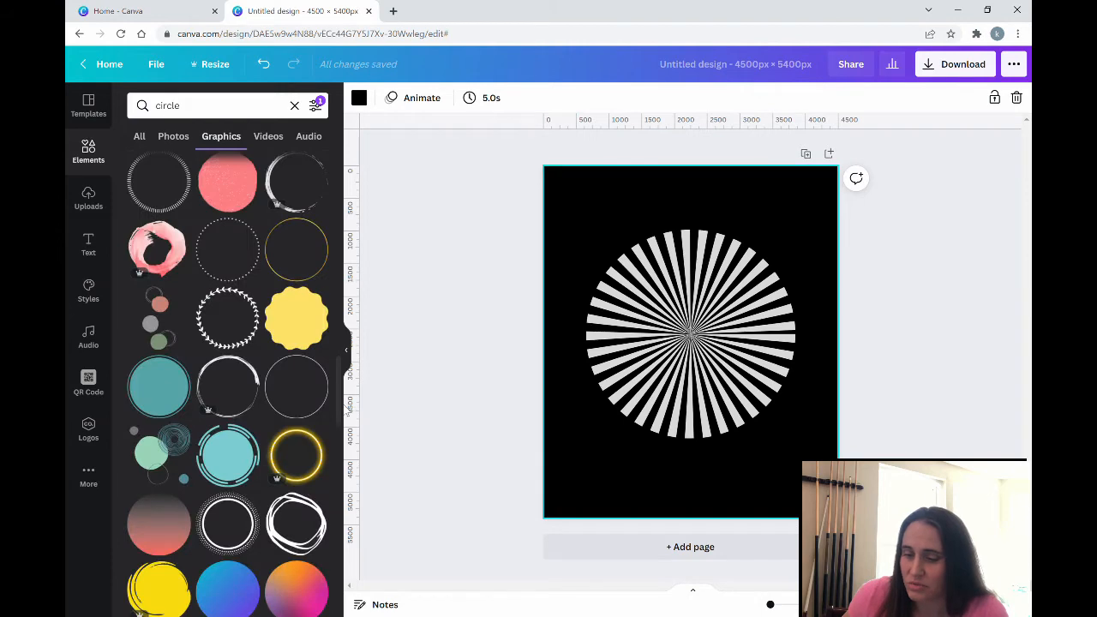
{"action": "left_click_drag", "start_coordinate": [340, 412], "coordinate": [340, 271]}
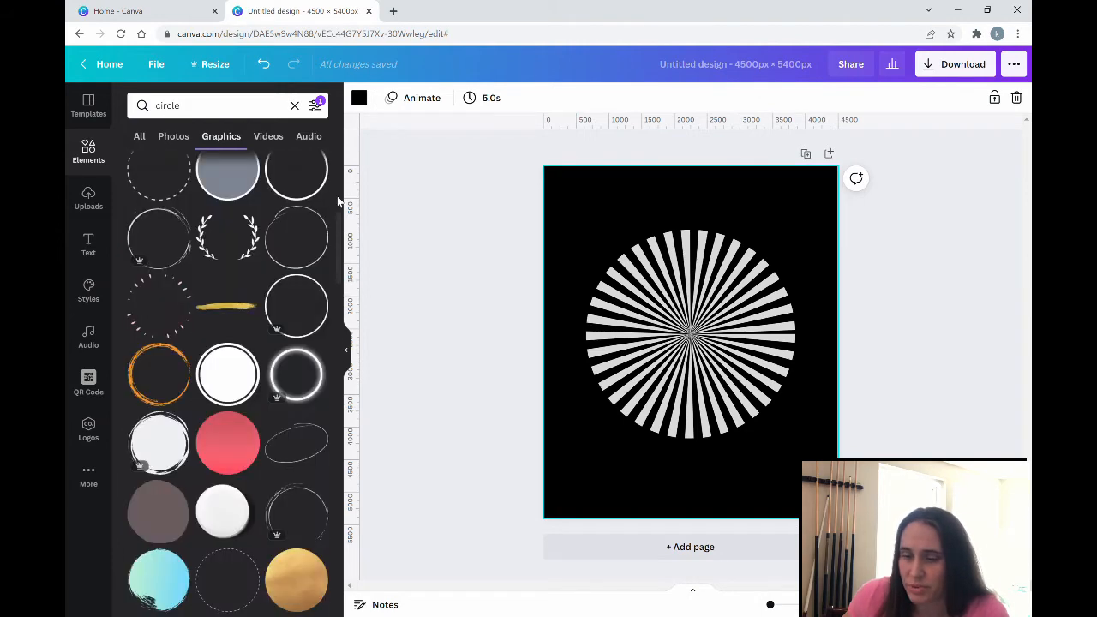
{"action": "scroll", "coordinate": [321, 231], "scroll_direction": "up", "scroll_amount": 4}
{"action": "scroll", "coordinate": [320, 230], "scroll_direction": "up", "scroll_amount": 1}
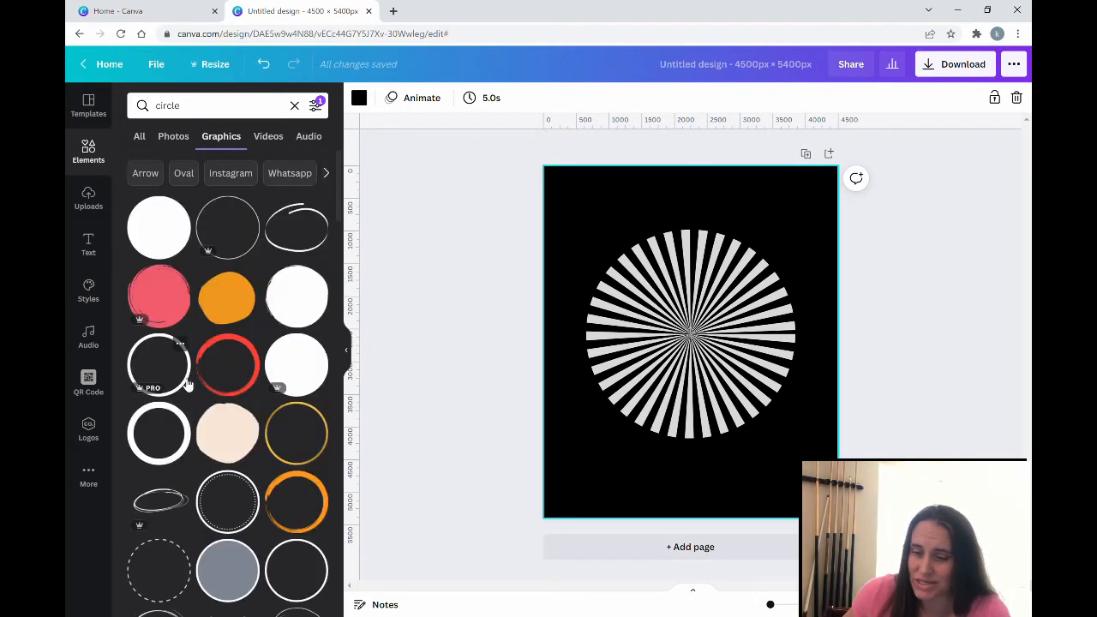
{"action": "left_click", "coordinate": [185, 382]}
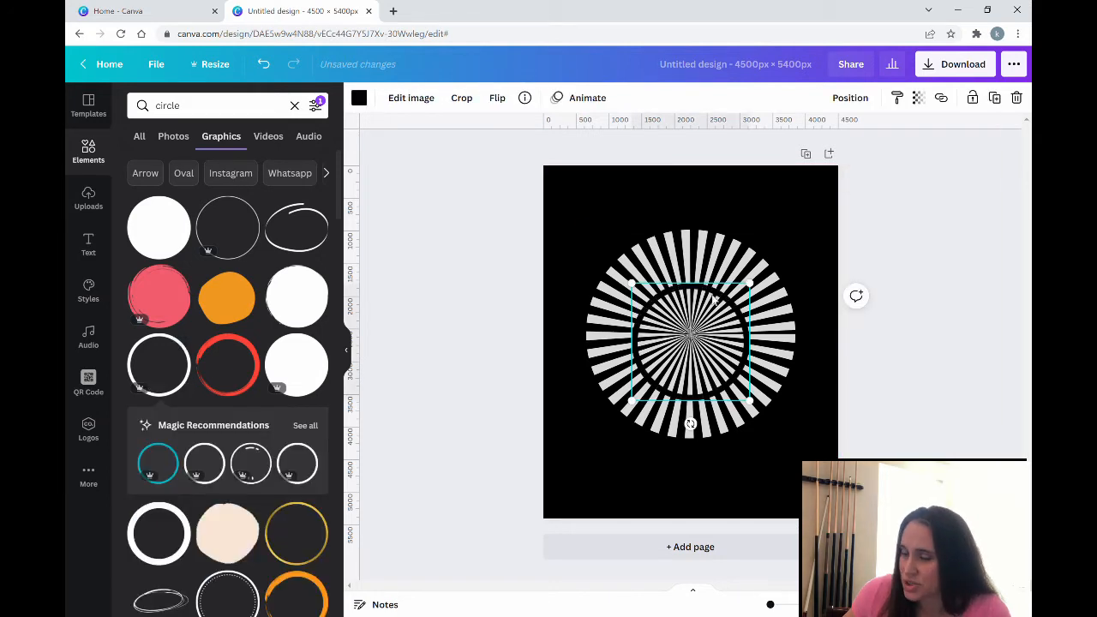
Step: Enlarge the ring to about 3000 px across so it frames the sunburst, and recolor it pink
{"action": "left_click_drag", "start_coordinate": [750, 283], "coordinate": [811, 254]}
{"action": "left_click_drag", "start_coordinate": [632, 400], "coordinate": [598, 444]}
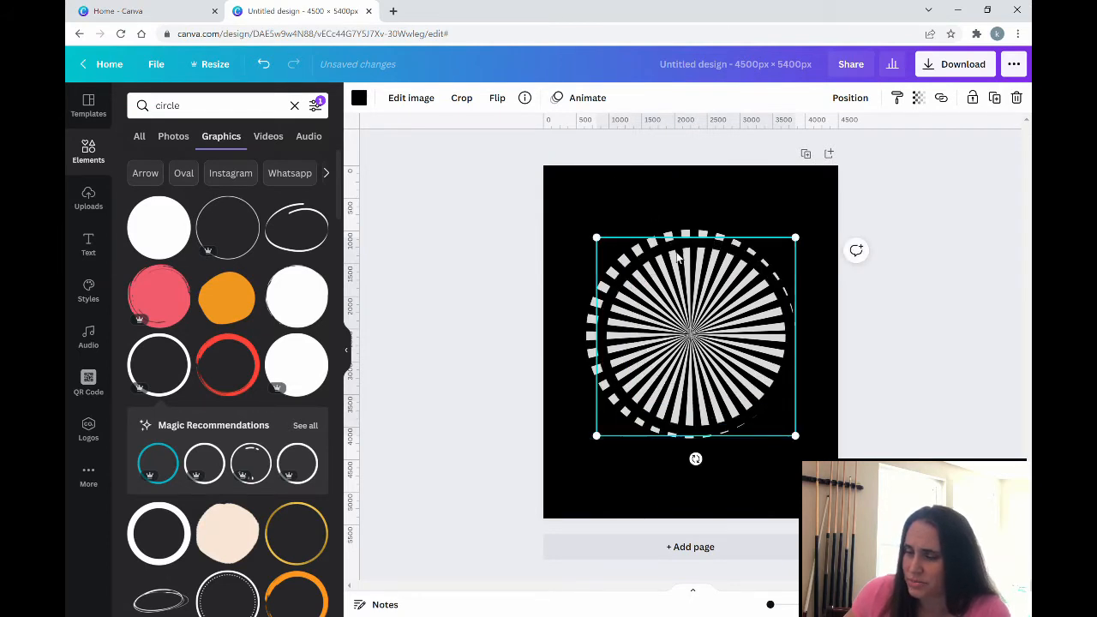
{"action": "left_click", "coordinate": [360, 99]}
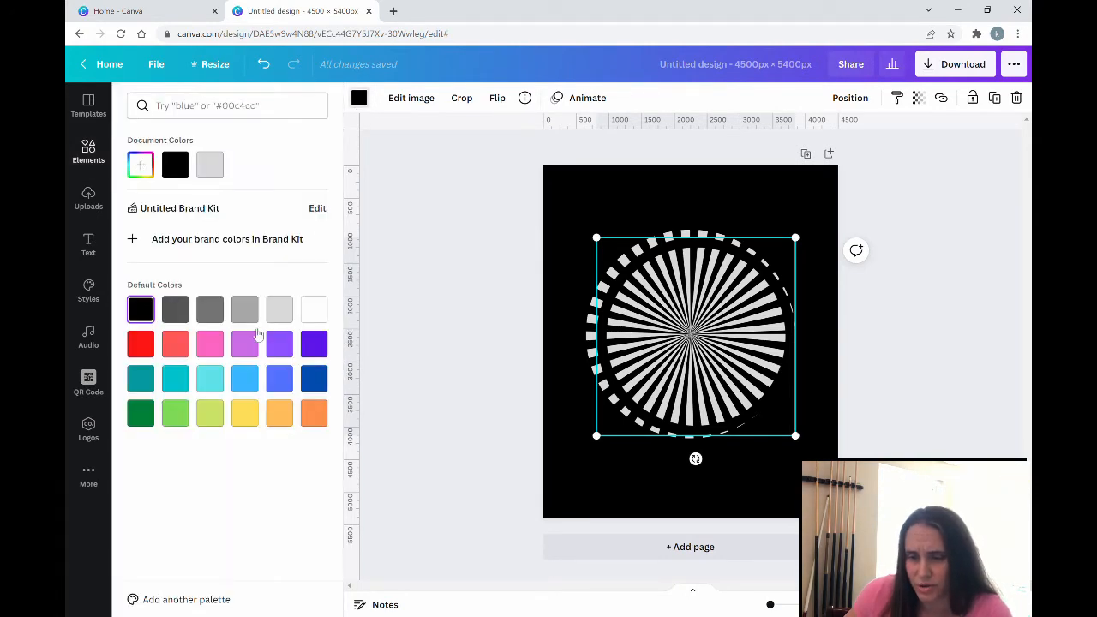
{"action": "left_click", "coordinate": [209, 347]}
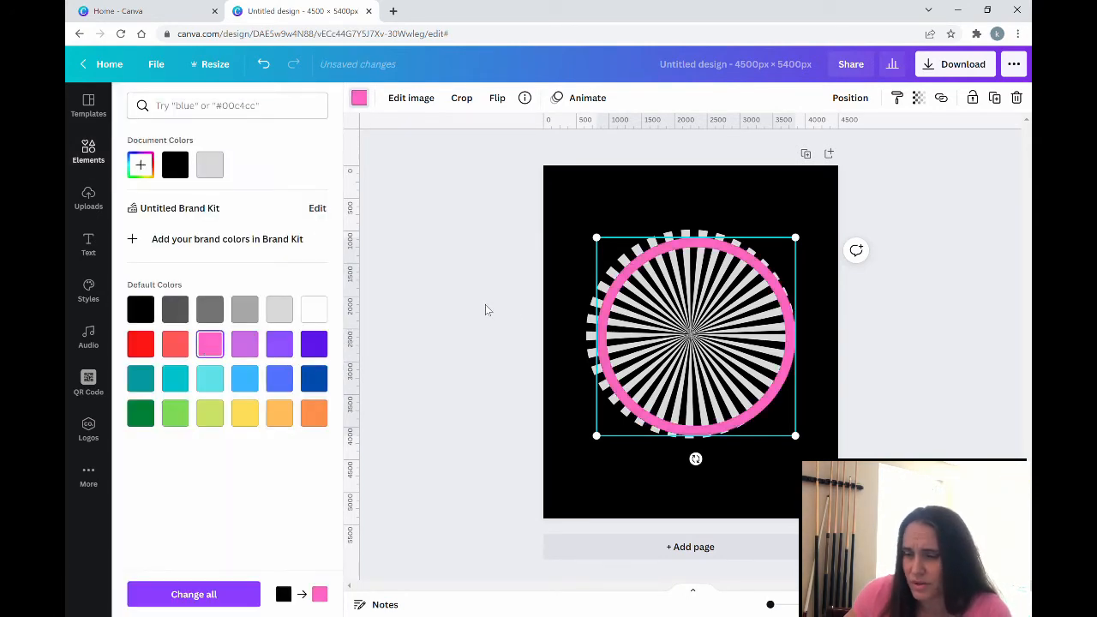
Step: Enlarge the pink ring to about 3,350 px across and center it over the sunburst so it covers the outer edge, then deselect it
{"action": "left_click", "coordinate": [481, 304]}
{"action": "left_click", "coordinate": [568, 238]}
{"action": "left_click", "coordinate": [600, 246]}
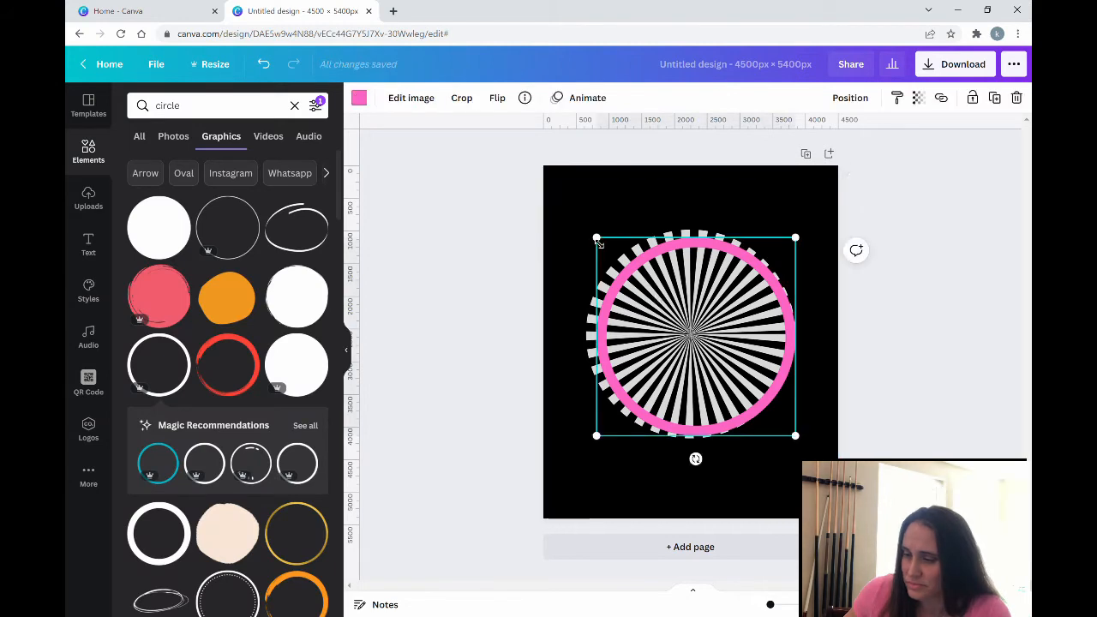
{"action": "left_click_drag", "start_coordinate": [590, 231], "coordinate": [597, 238]}
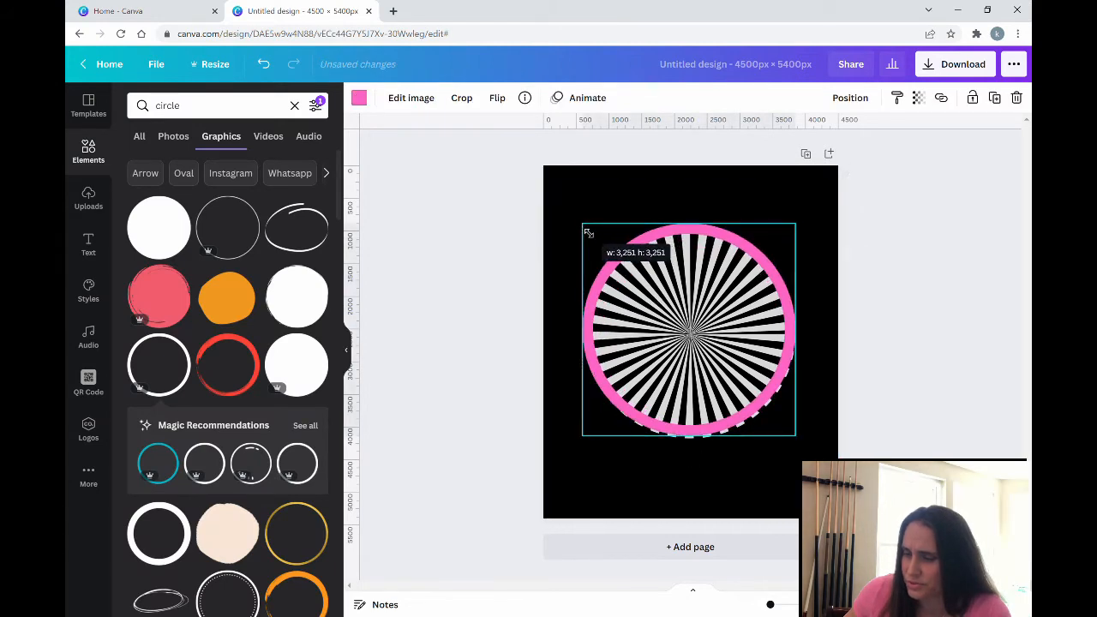
{"action": "left_click_drag", "start_coordinate": [588, 233], "coordinate": [587, 233]}
{"action": "left_click_drag", "start_coordinate": [808, 443], "coordinate": [815, 456]}
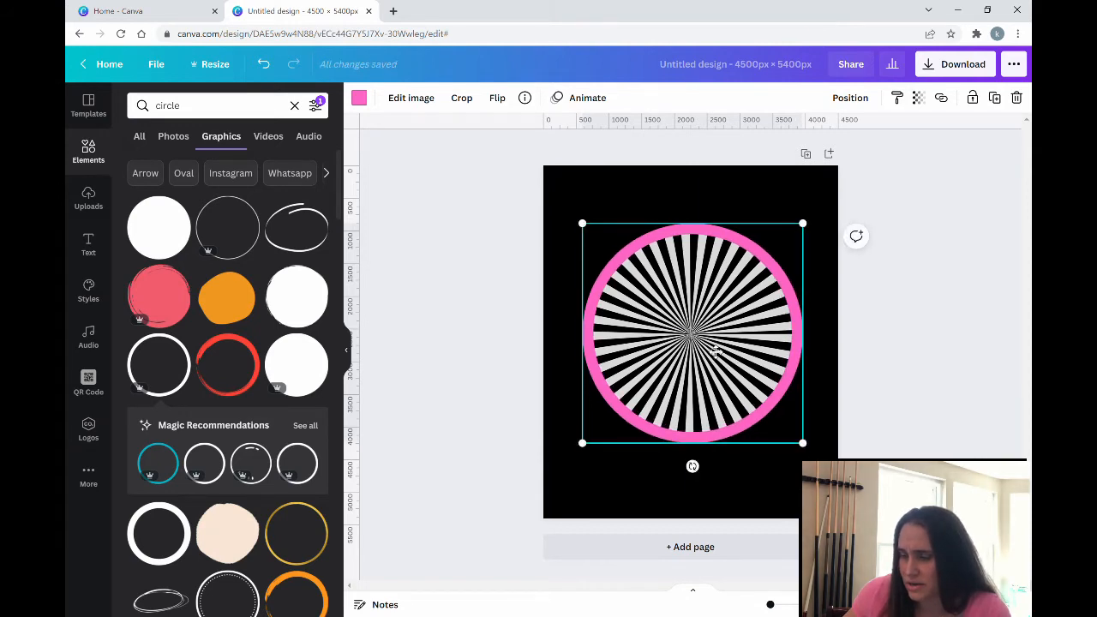
{"action": "left_click_drag", "start_coordinate": [715, 350], "coordinate": [717, 352]}
{"action": "left_click", "coordinate": [434, 406]}
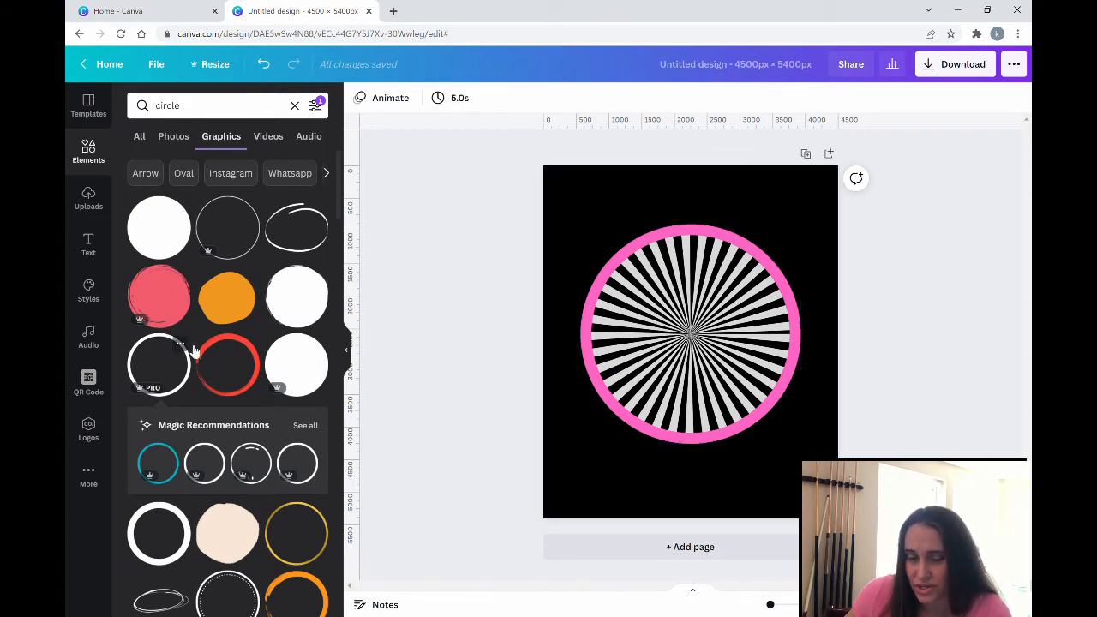
Step: Add the thin plain ring from the circle graphics and recolor it coral red
{"action": "scroll", "coordinate": [171, 345], "scroll_direction": "down", "scroll_amount": 1}
{"action": "scroll", "coordinate": [221, 338], "scroll_direction": "down", "scroll_amount": 1}
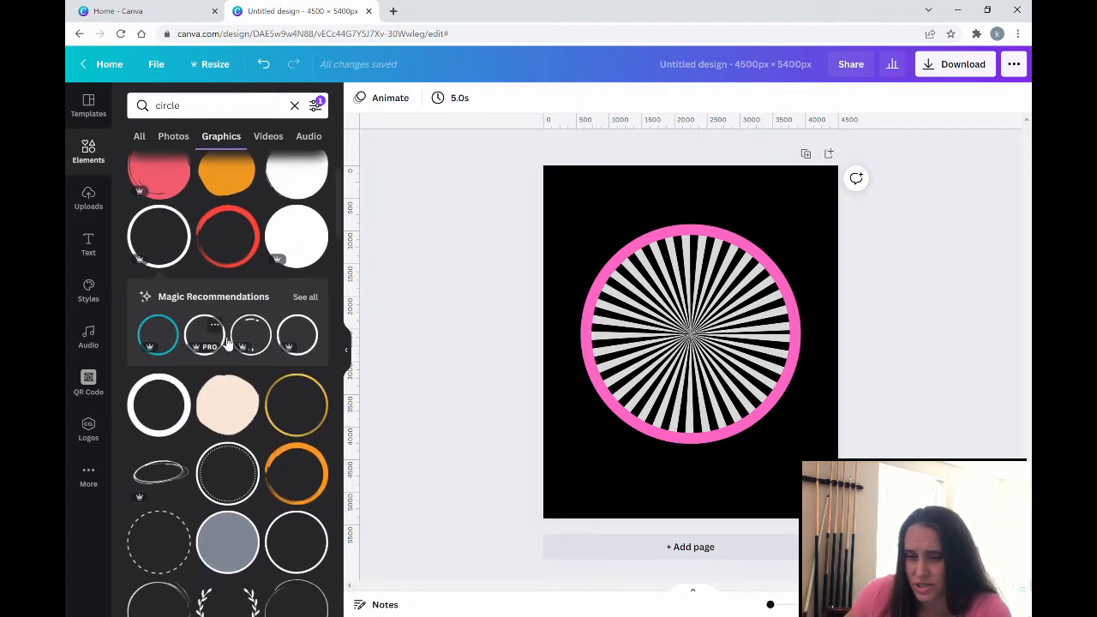
{"action": "left_click", "coordinate": [310, 558]}
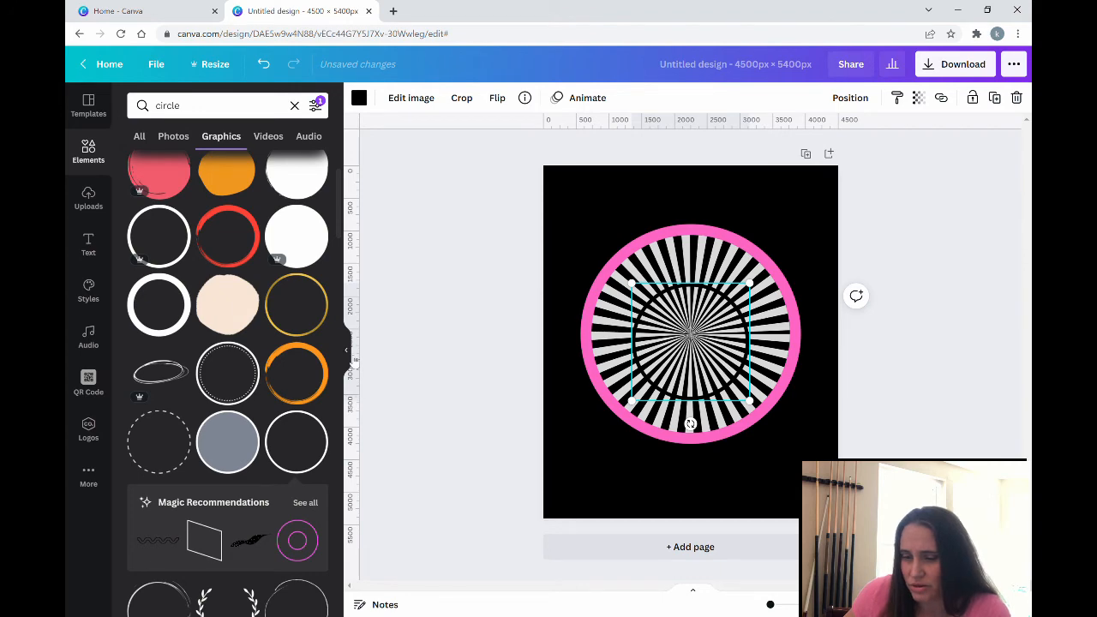
{"action": "left_click", "coordinate": [348, 357]}
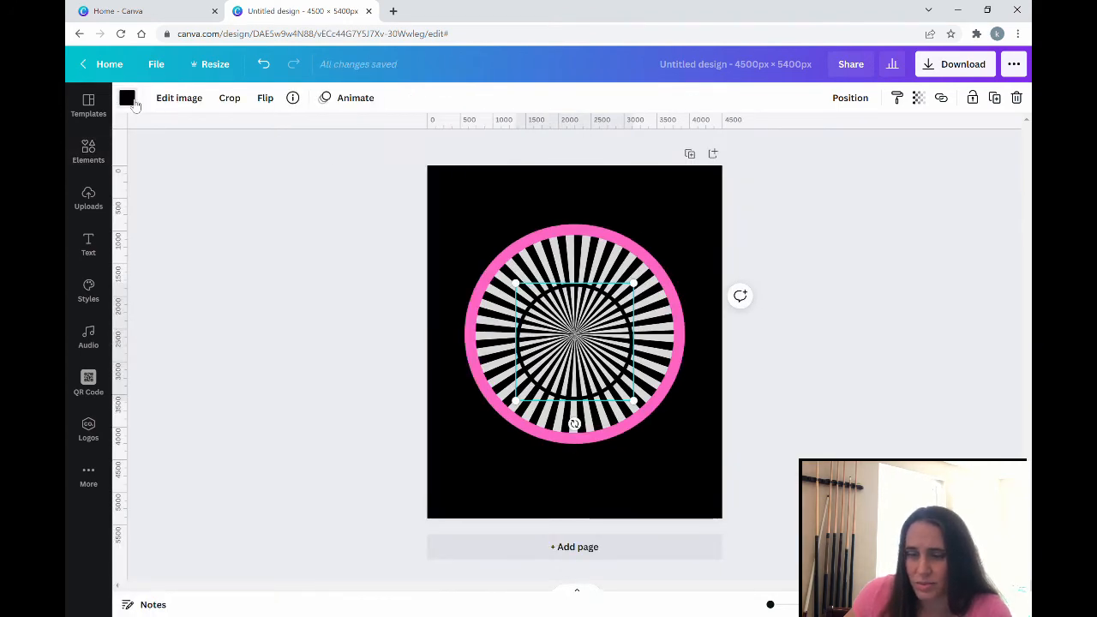
{"action": "left_click", "coordinate": [130, 99]}
{"action": "left_click", "coordinate": [178, 345]}
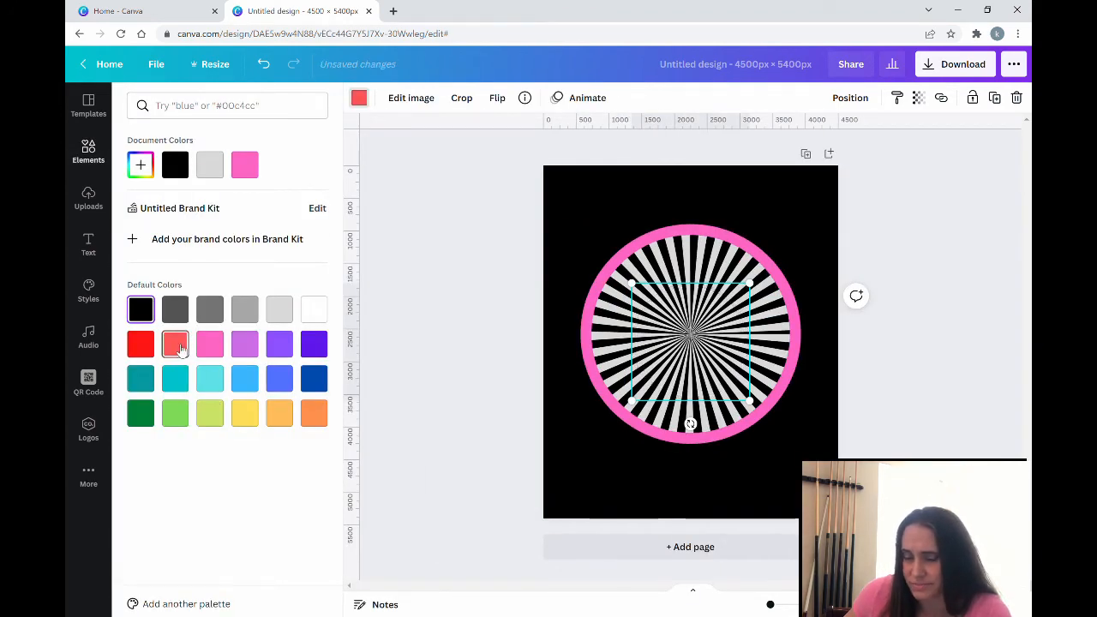
{"action": "left_click", "coordinate": [495, 307]}
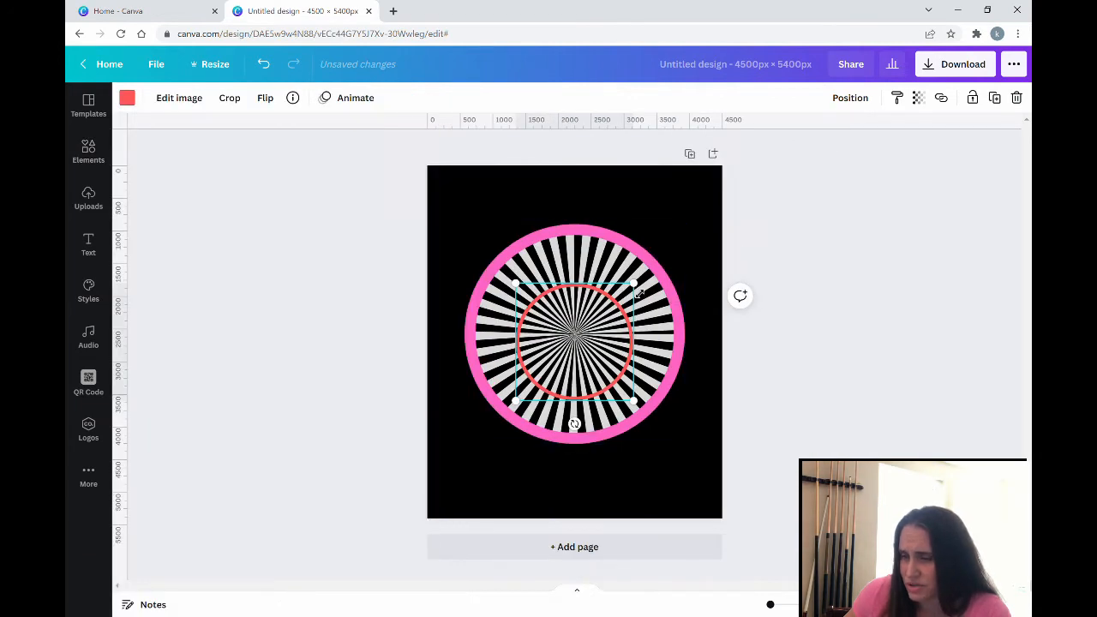
Step: Enlarge the coral ring to about 3,150 px across and center it along the pink ring's inner edge
{"action": "left_click_drag", "start_coordinate": [639, 293], "coordinate": [697, 258]}
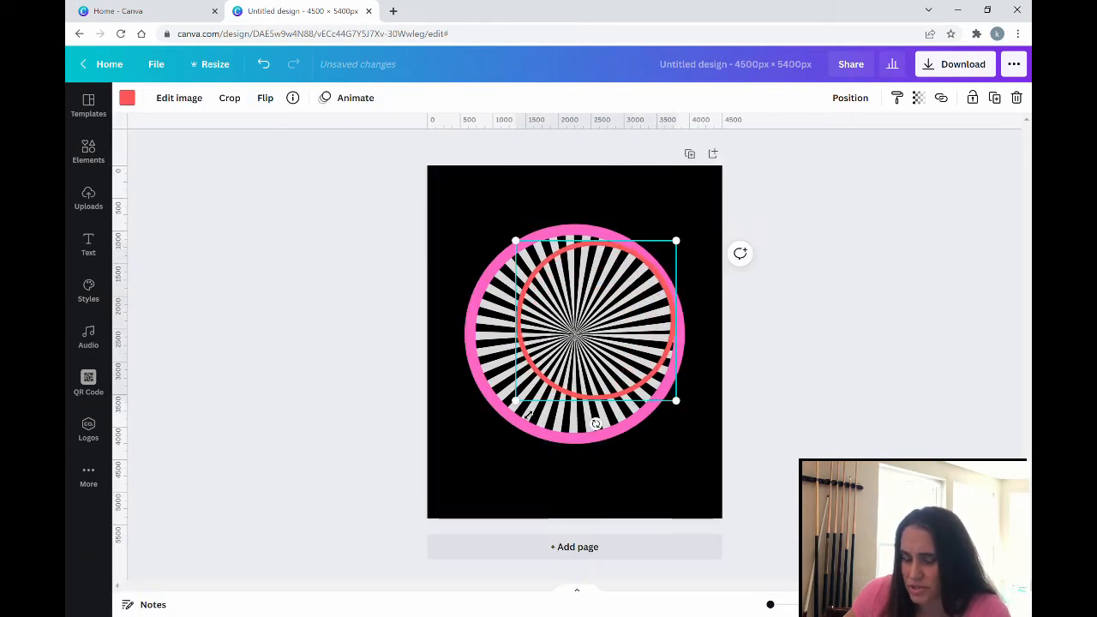
{"action": "left_click_drag", "start_coordinate": [528, 415], "coordinate": [477, 441]}
{"action": "left_click_drag", "start_coordinate": [478, 242], "coordinate": [477, 237]}
{"action": "left_click_drag", "start_coordinate": [571, 326], "coordinate": [571, 330]}
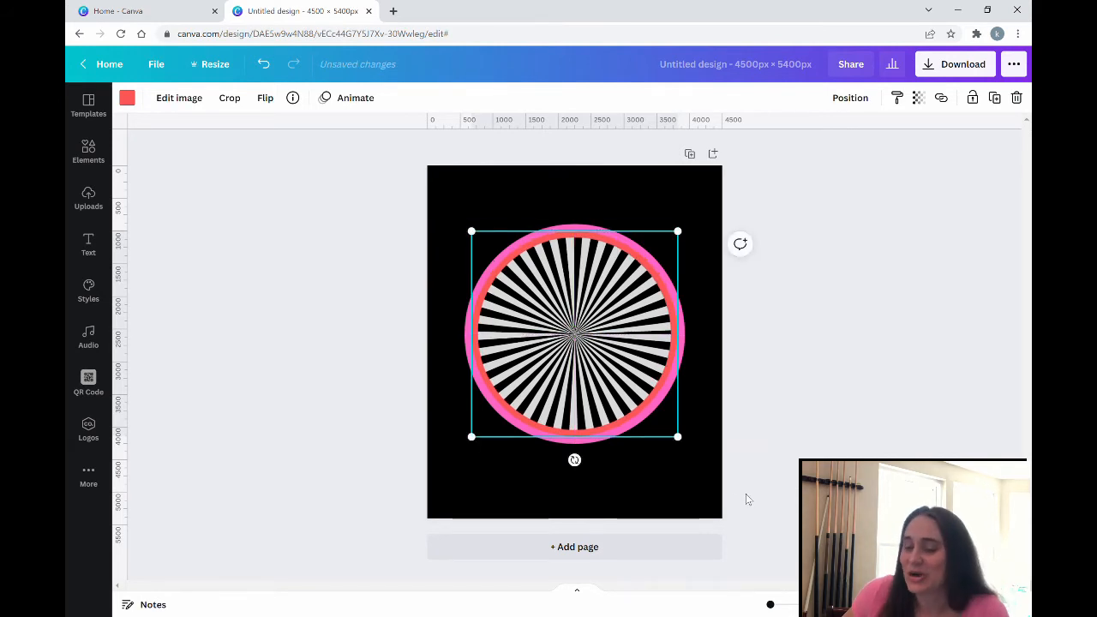
{"action": "left_click", "coordinate": [650, 490]}
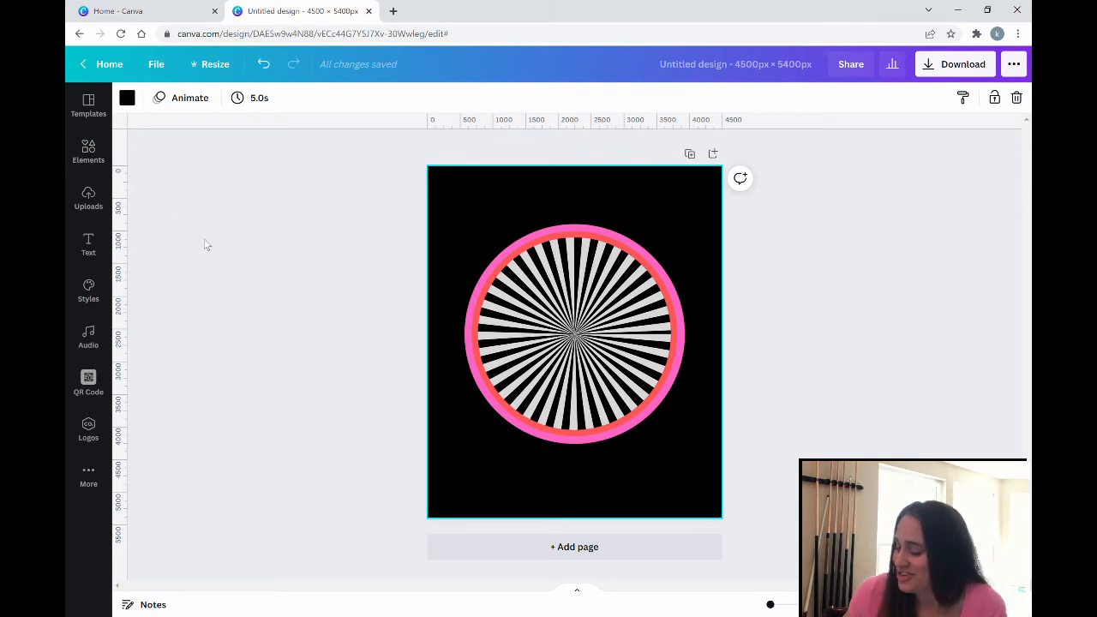
Step: Search the graphics for "international women's day"
{"action": "left_click", "coordinate": [88, 152]}
{"action": "left_click", "coordinate": [184, 106]}
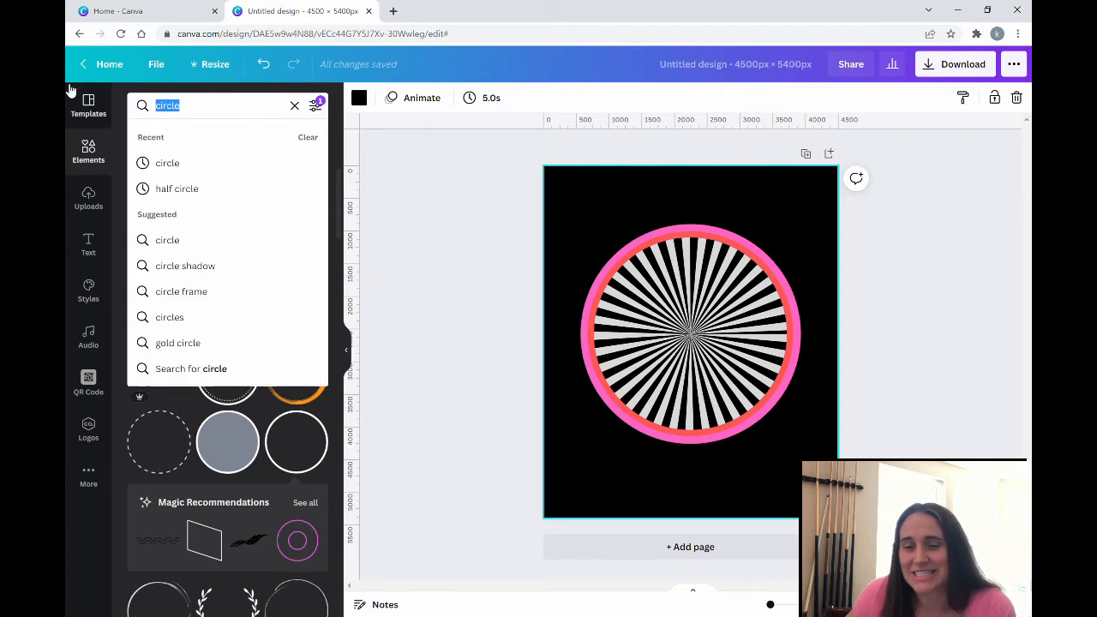
{"action": "type", "text": "intern"}
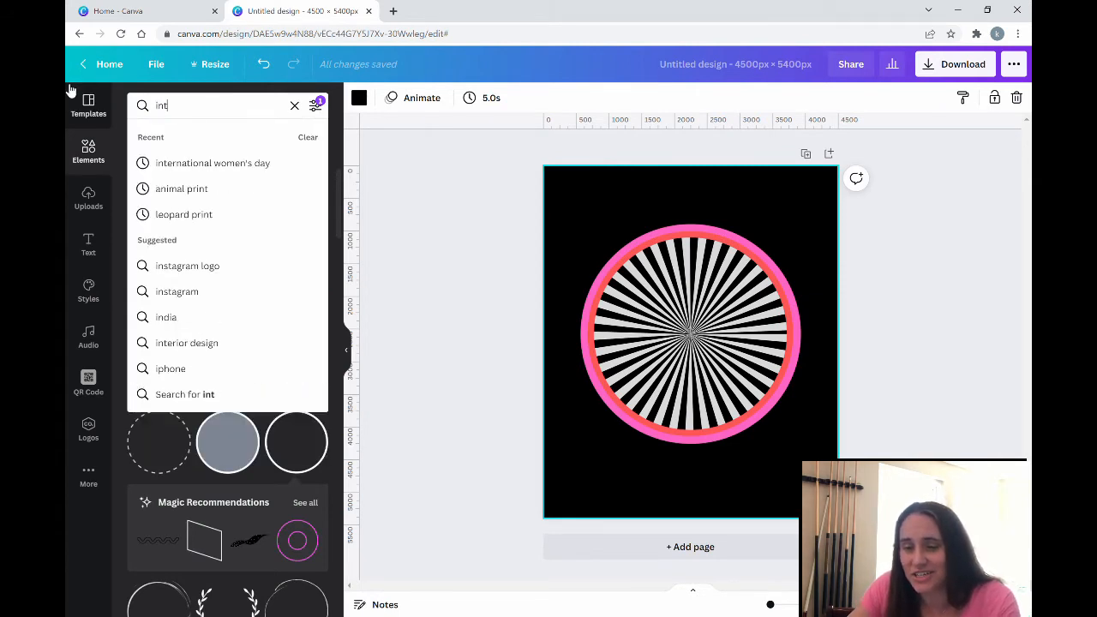
{"action": "left_click", "coordinate": [195, 162]}
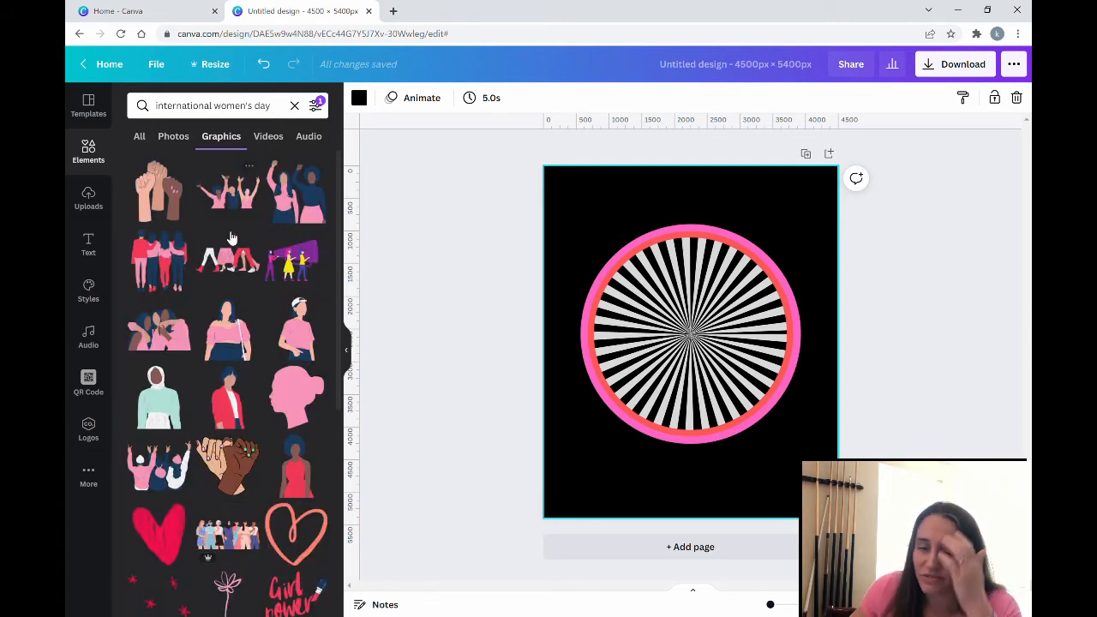
Step: Add the pink 3D number 8 graphic with two red hearts and an interlinked female symbol from the women's day results
{"action": "scroll", "coordinate": [240, 214], "scroll_direction": "down", "scroll_amount": 5}
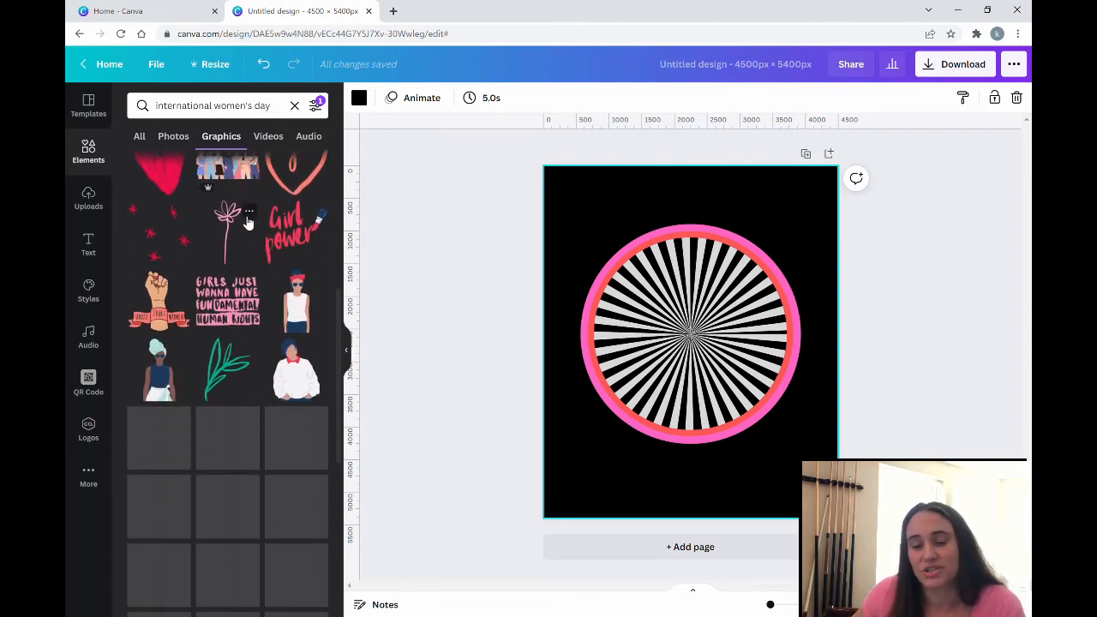
{"action": "scroll", "coordinate": [292, 290], "scroll_direction": "down", "scroll_amount": 3}
{"action": "scroll", "coordinate": [292, 290], "scroll_direction": "down", "scroll_amount": 6}
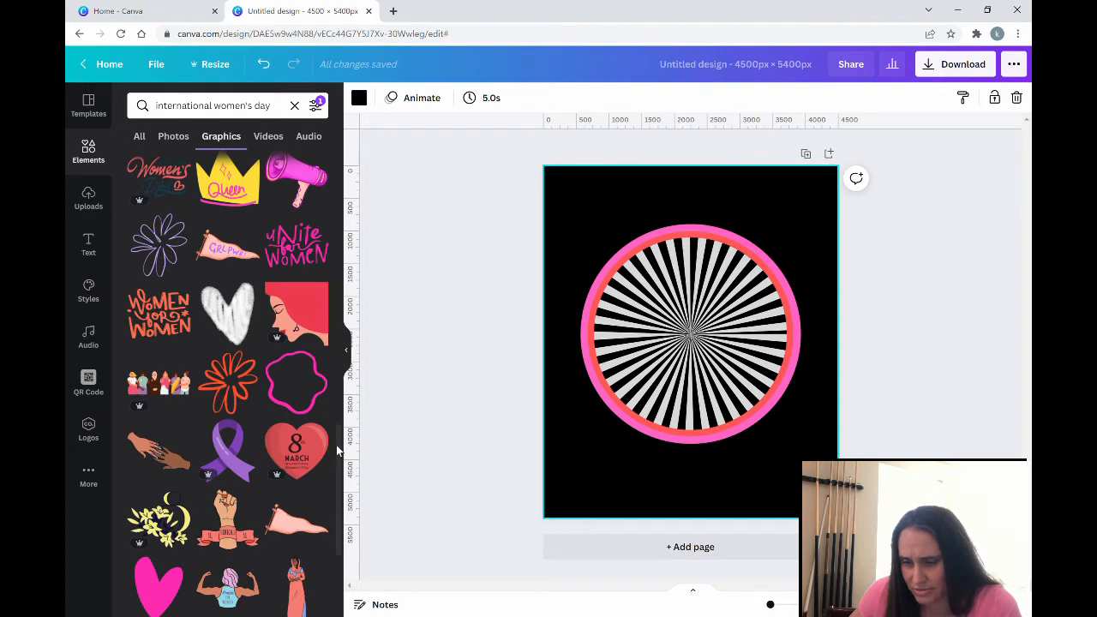
{"action": "left_click_drag", "start_coordinate": [336, 444], "coordinate": [341, 615]}
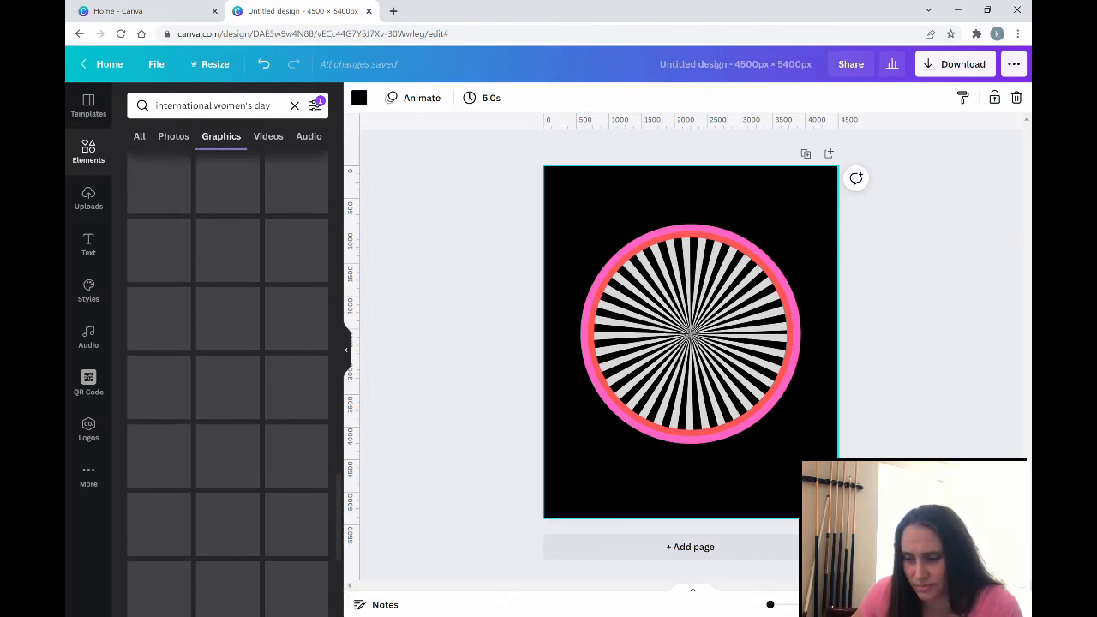
{"action": "scroll", "coordinate": [295, 381], "scroll_direction": "down", "scroll_amount": 6}
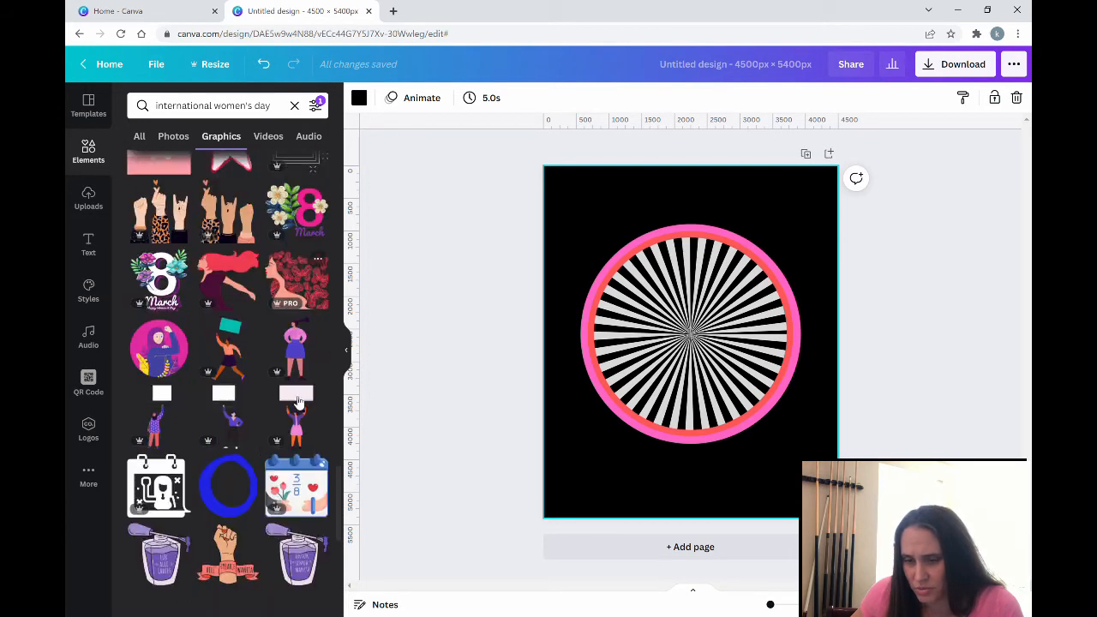
{"action": "scroll", "coordinate": [305, 373], "scroll_direction": "down", "scroll_amount": 10}
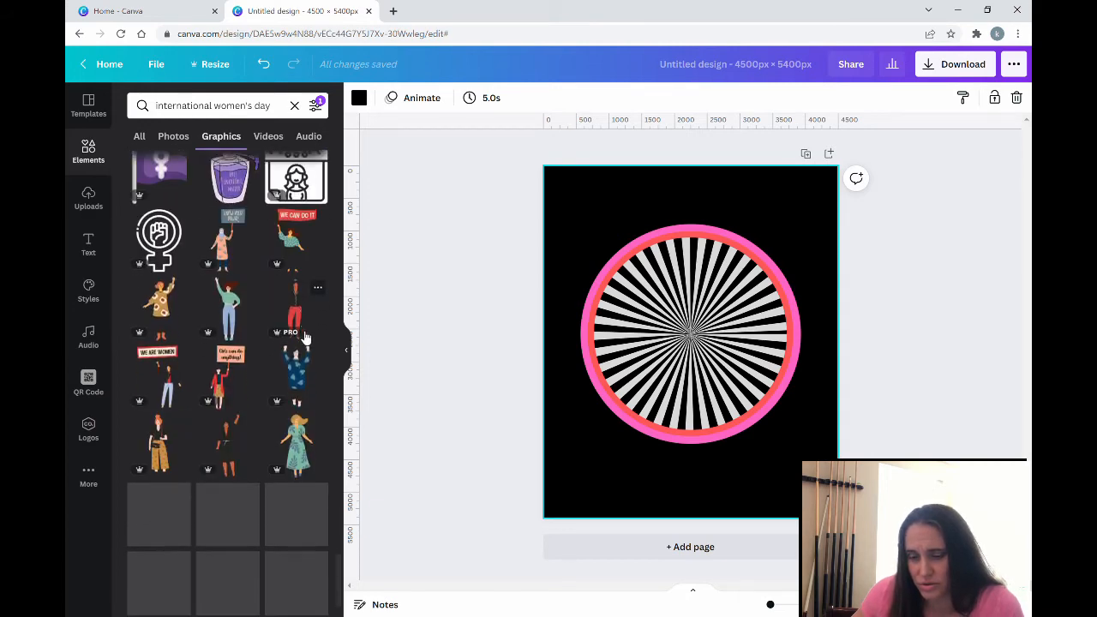
{"action": "scroll", "coordinate": [254, 284], "scroll_direction": "down", "scroll_amount": 8}
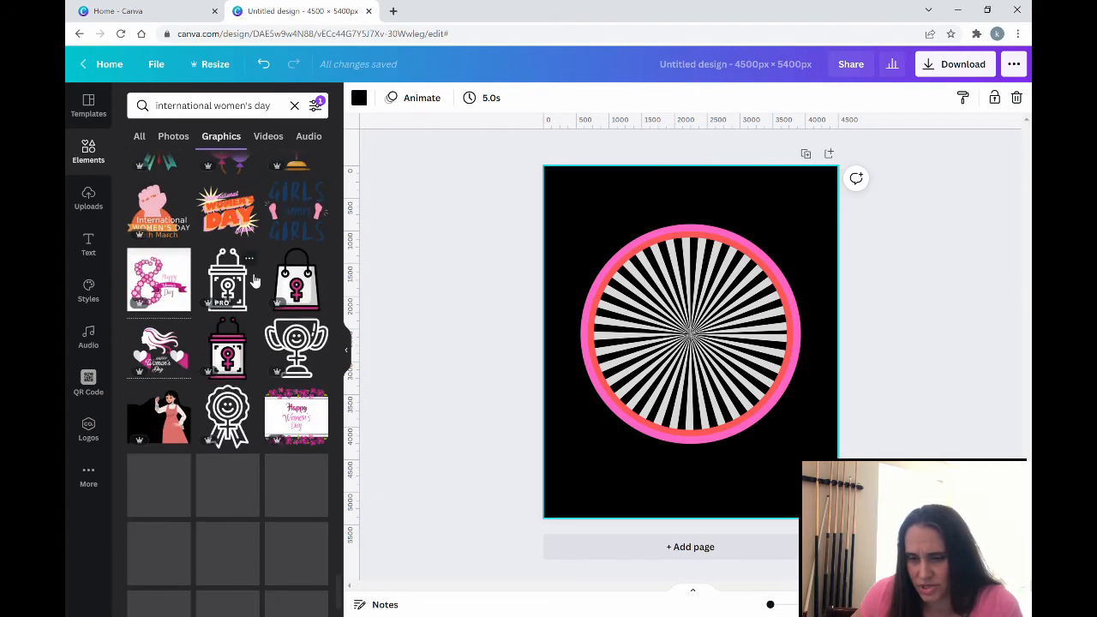
{"action": "scroll", "coordinate": [252, 288], "scroll_direction": "down", "scroll_amount": 4}
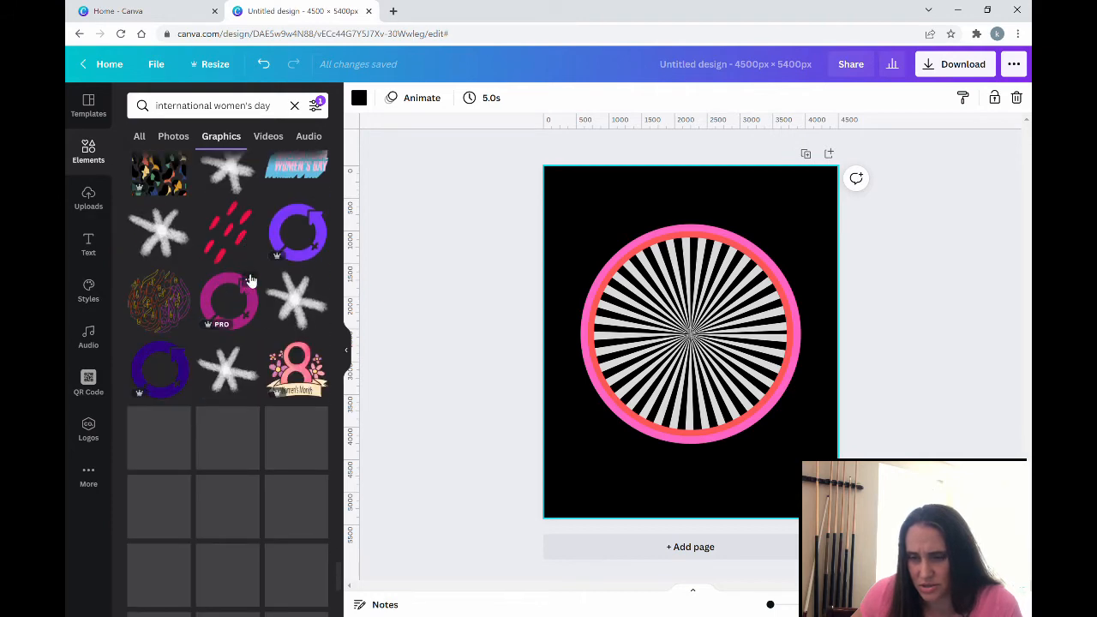
{"action": "scroll", "coordinate": [250, 283], "scroll_direction": "down", "scroll_amount": 10}
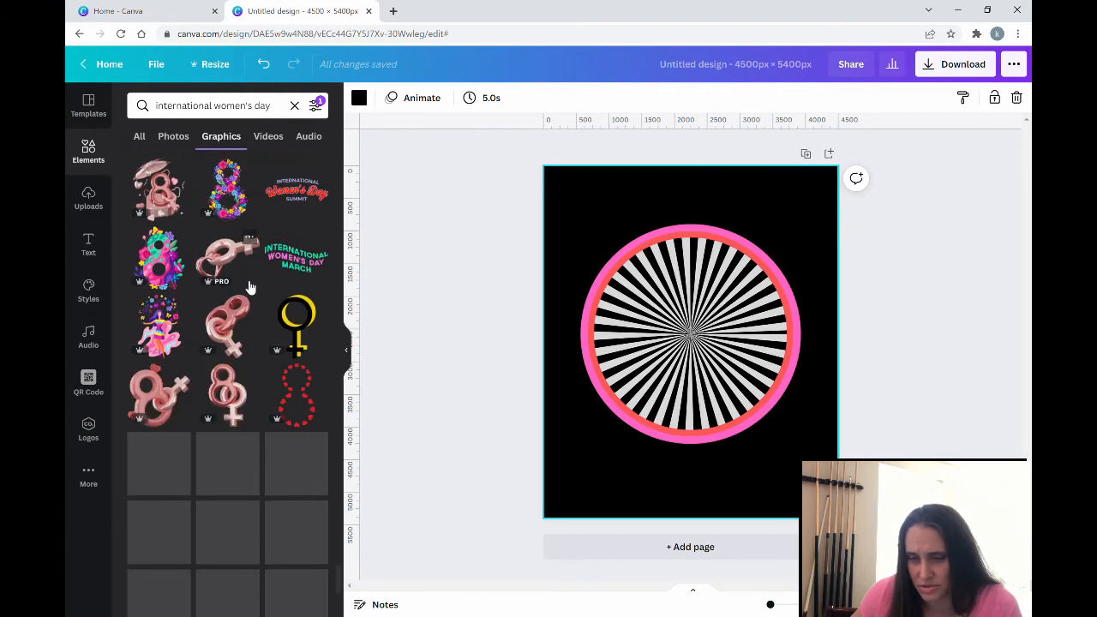
{"action": "scroll", "coordinate": [226, 384], "scroll_direction": "down", "scroll_amount": 3}
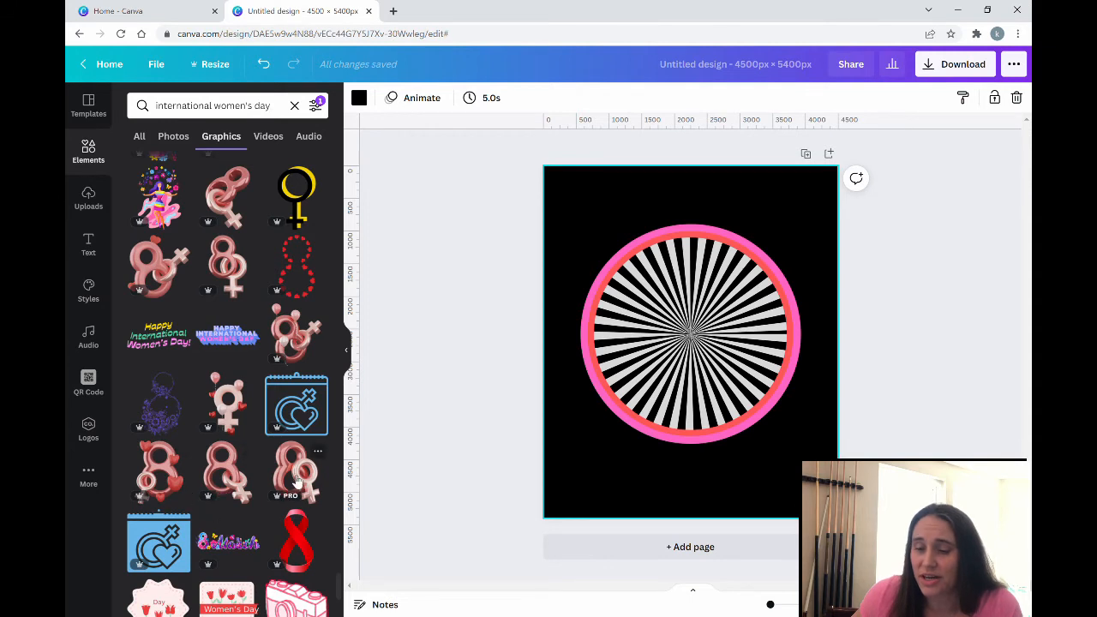
{"action": "left_click", "coordinate": [151, 266]}
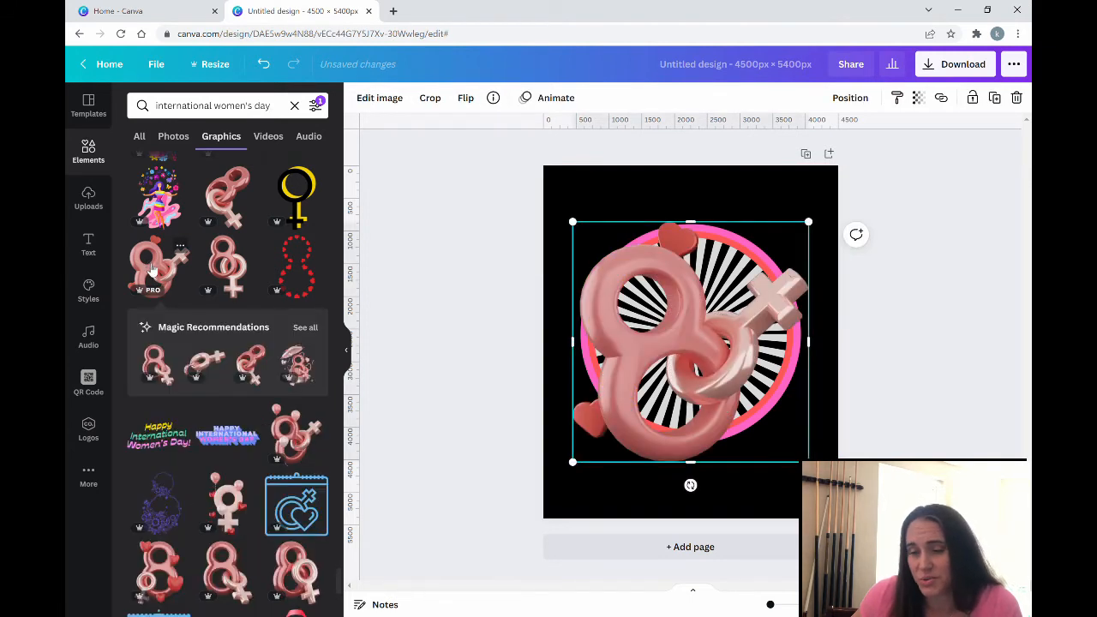
{"action": "left_click", "coordinate": [347, 358]}
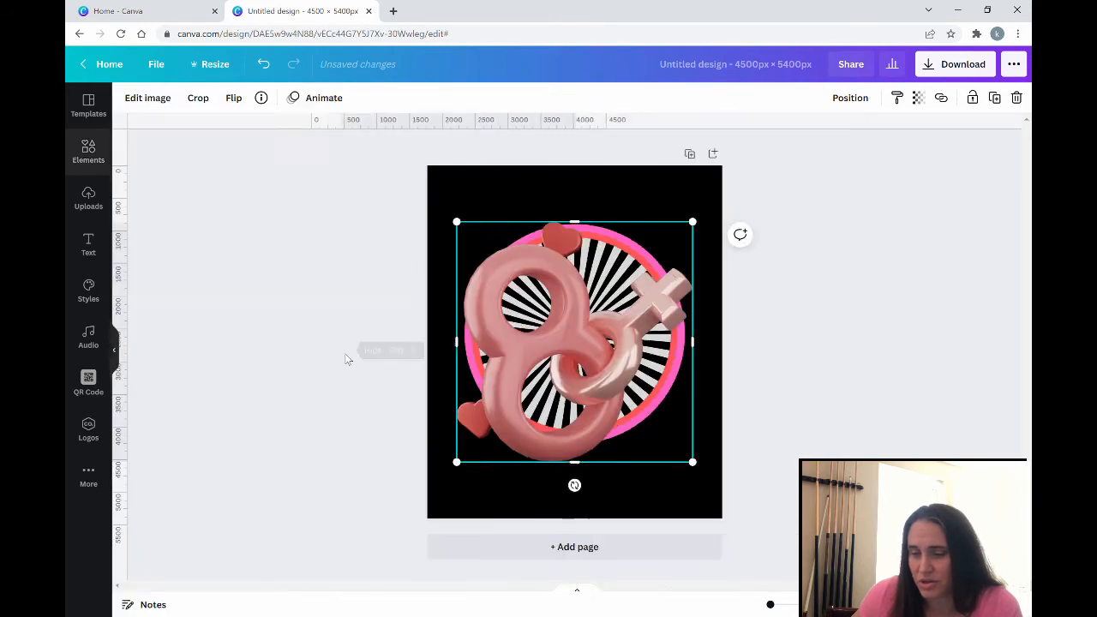
Step: Shrink the pink 8 graphic to about 2,950 px wide and center it within the rings over the sunburst
{"action": "left_click_drag", "start_coordinate": [457, 462], "coordinate": [493, 441]}
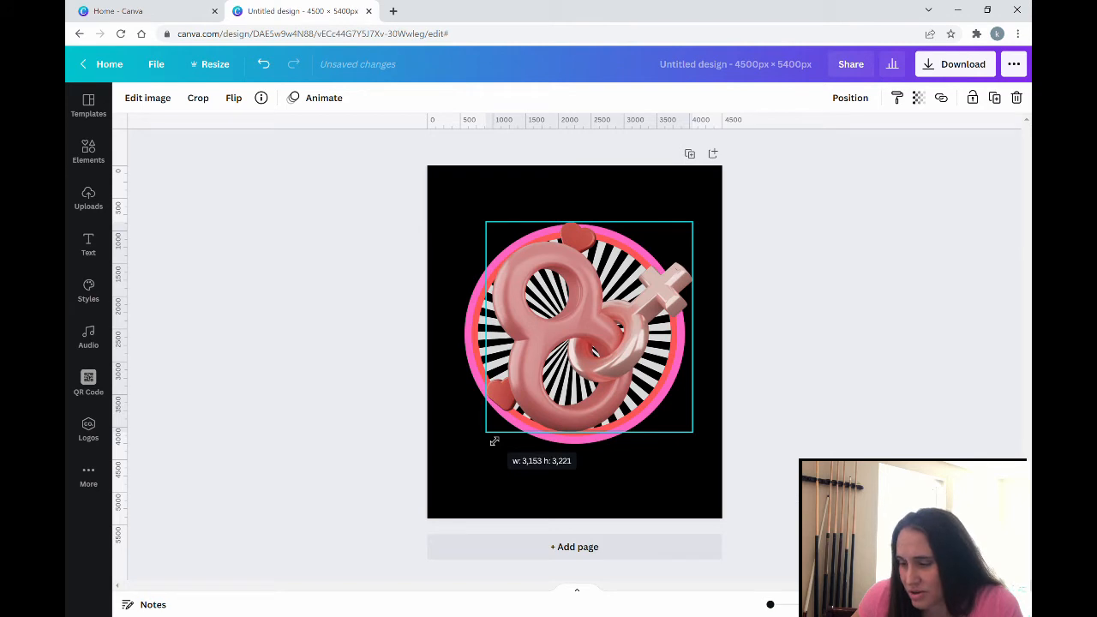
{"action": "left_click_drag", "start_coordinate": [693, 223], "coordinate": [681, 245]}
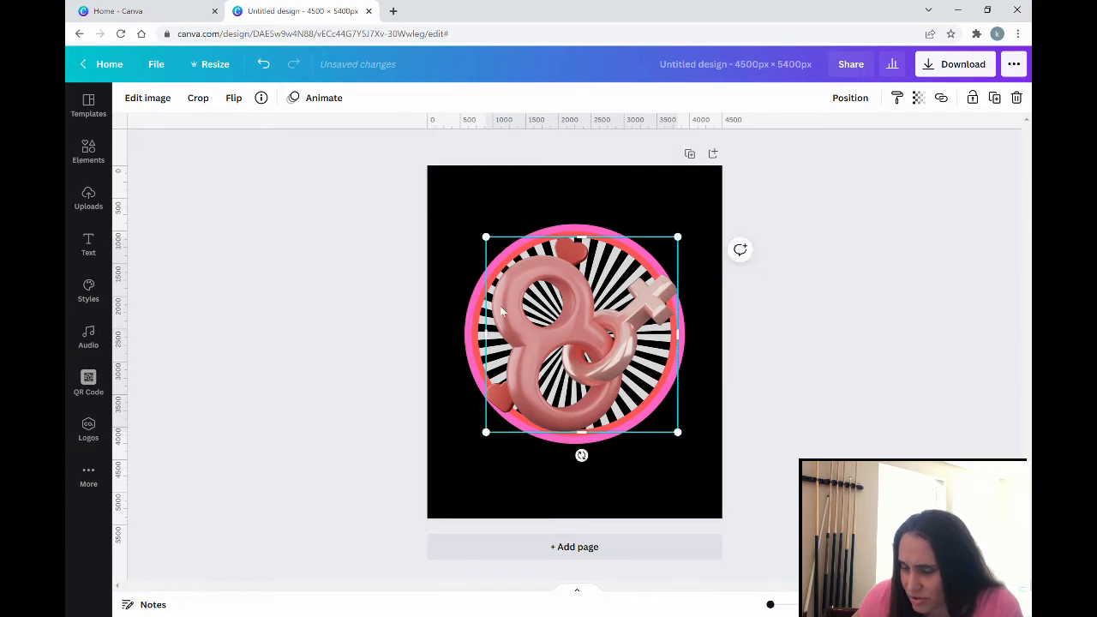
{"action": "left_click_drag", "start_coordinate": [555, 352], "coordinate": [555, 349]}
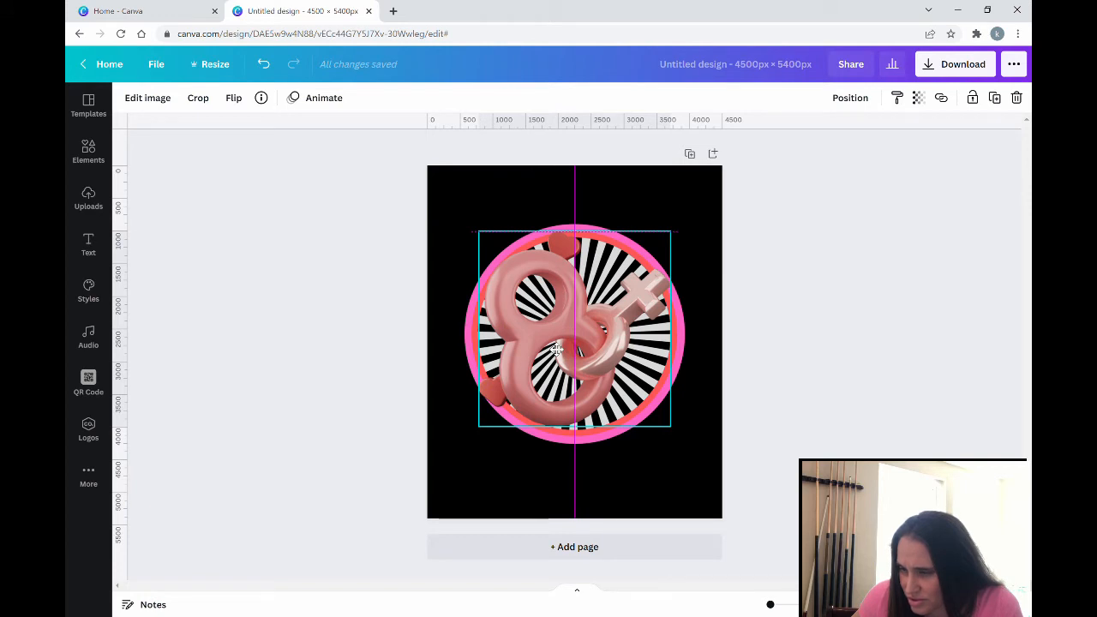
{"action": "left_click_drag", "start_coordinate": [555, 349], "coordinate": [555, 348]}
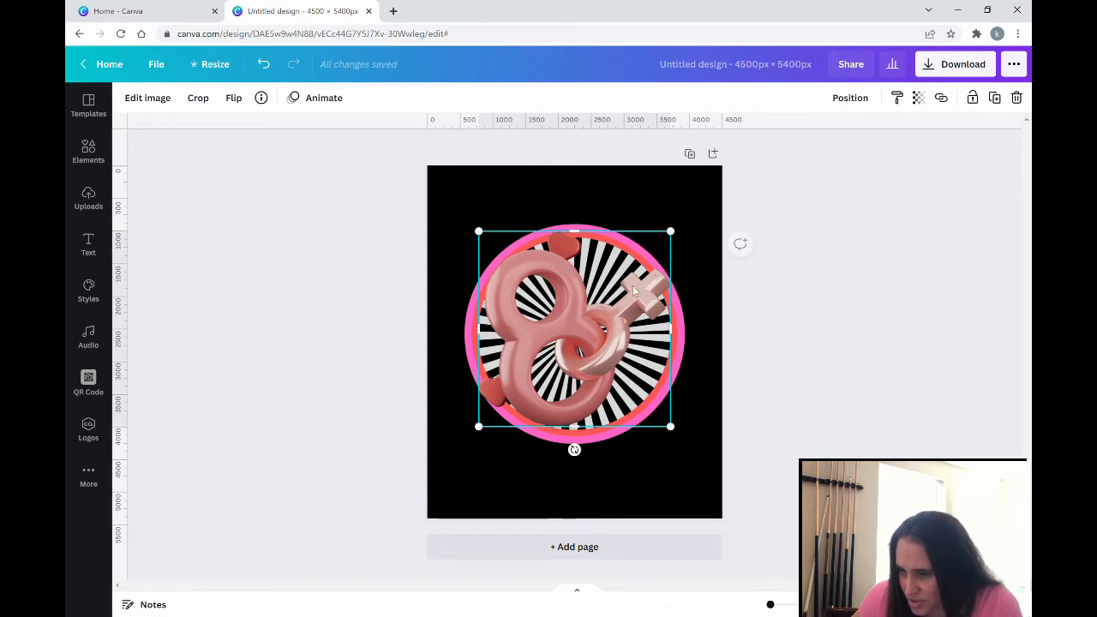
{"action": "left_click_drag", "start_coordinate": [685, 238], "coordinate": [688, 239]}
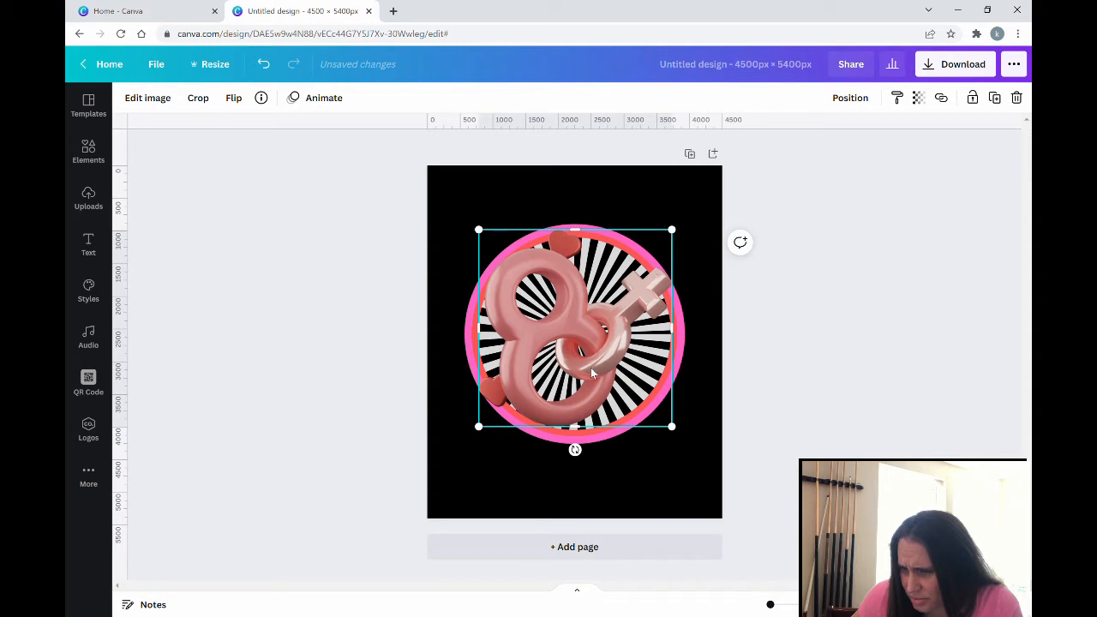
{"action": "left_click_drag", "start_coordinate": [590, 368], "coordinate": [597, 376]}
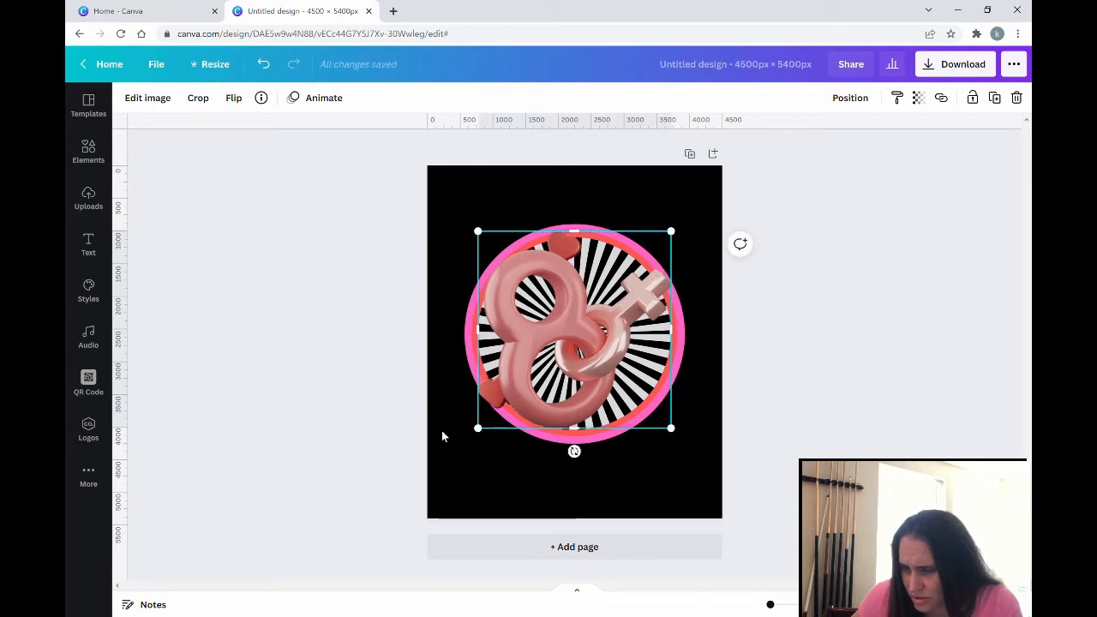
{"action": "left_click", "coordinate": [443, 431]}
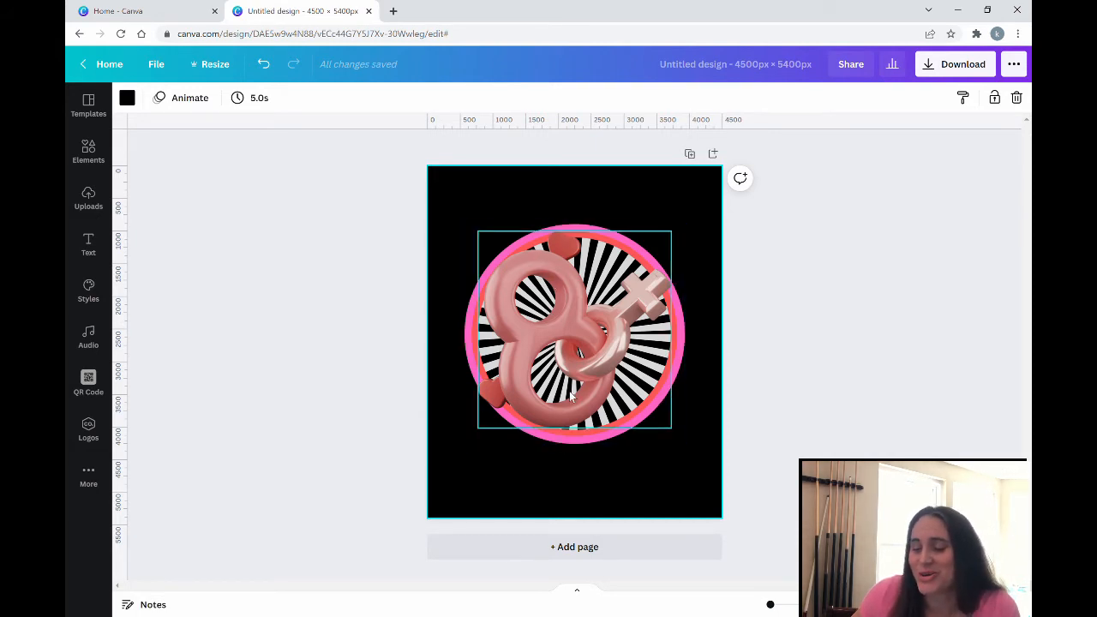
Step: Recolor the coral inner ring with the muted dark rose from the 8 graphic's photo colors
{"action": "left_click", "coordinate": [588, 435]}
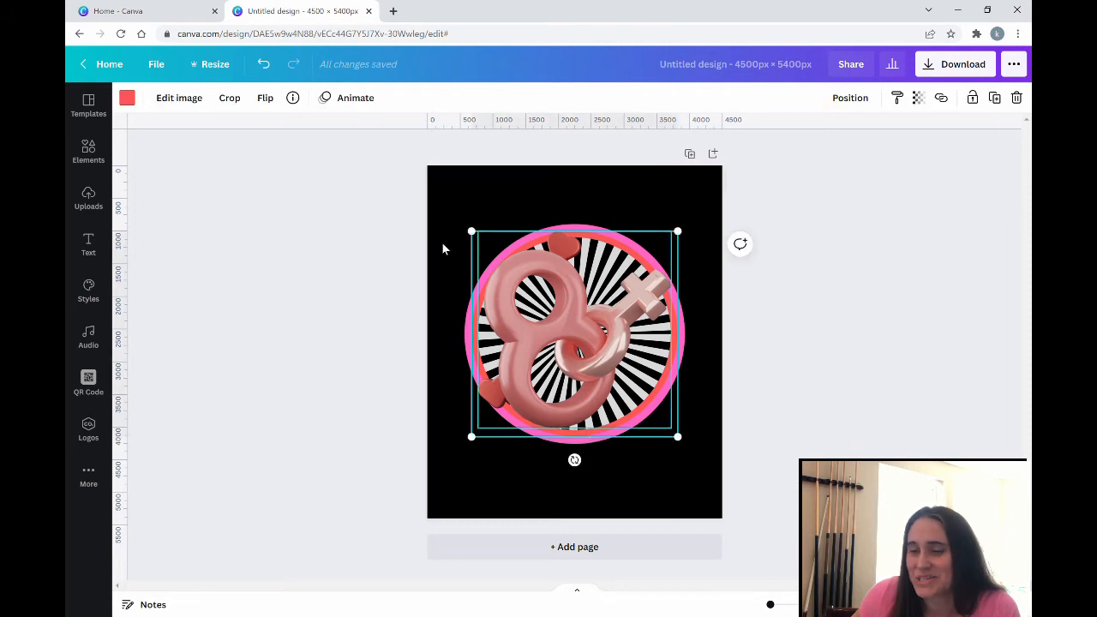
{"action": "left_click", "coordinate": [133, 99]}
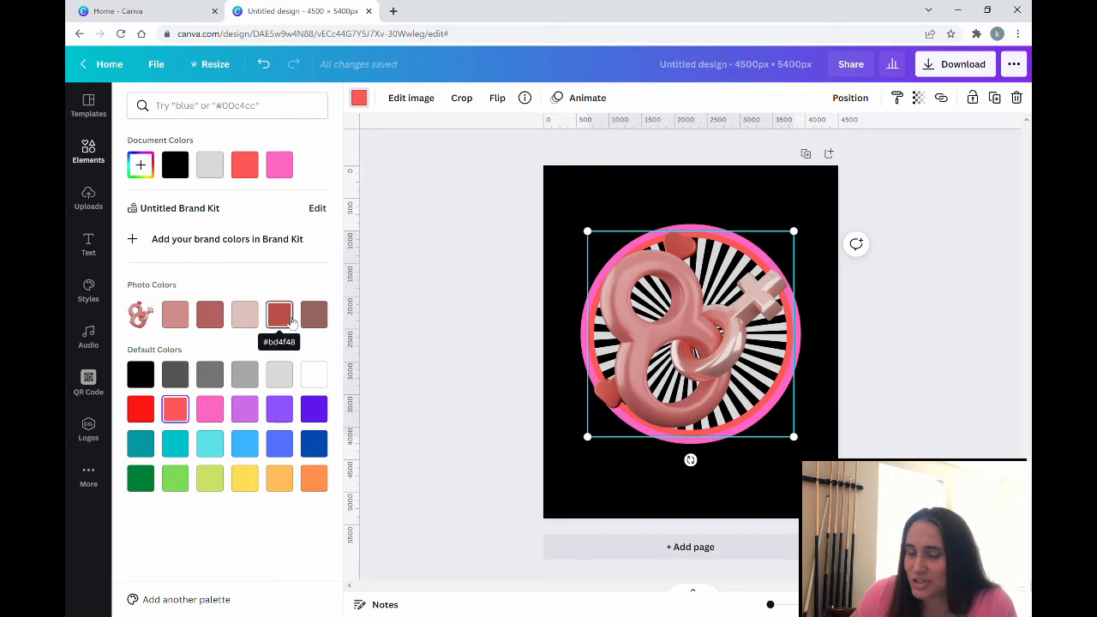
{"action": "left_click", "coordinate": [290, 317]}
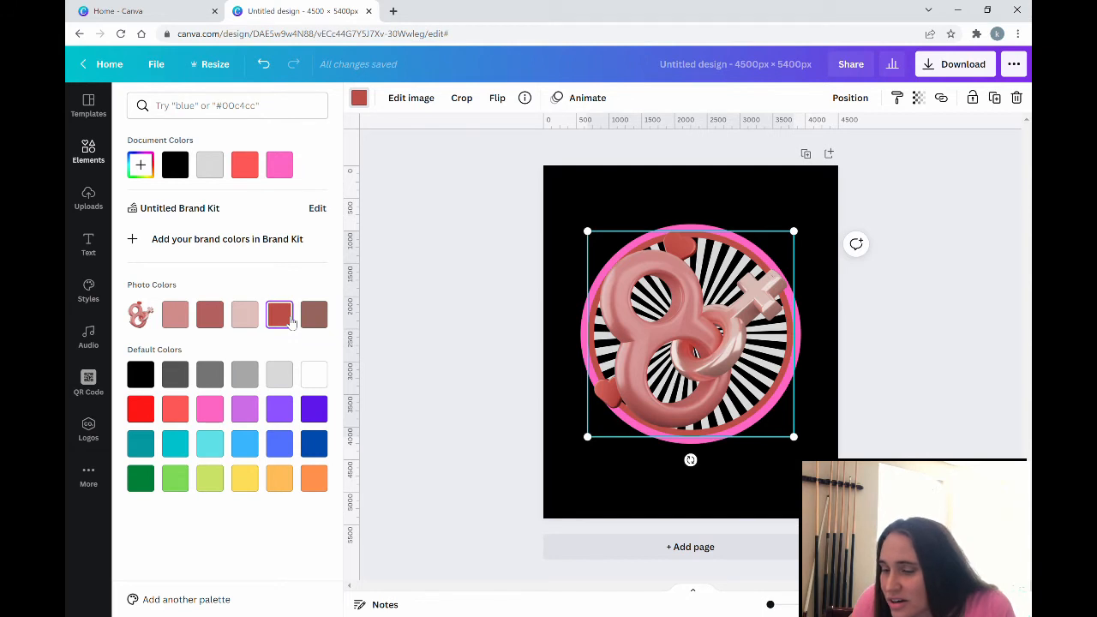
{"action": "left_click", "coordinate": [211, 318]}
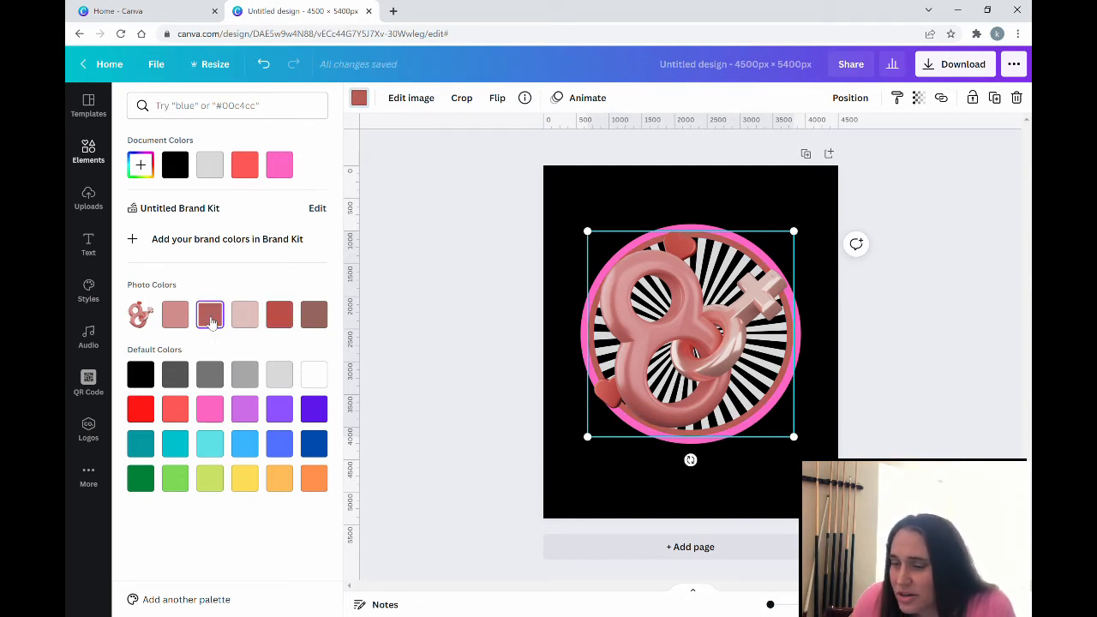
Step: Recolor the bright pink outer ring with the lighter rose from the 8 graphic's photo colors
{"action": "left_click", "coordinate": [686, 450]}
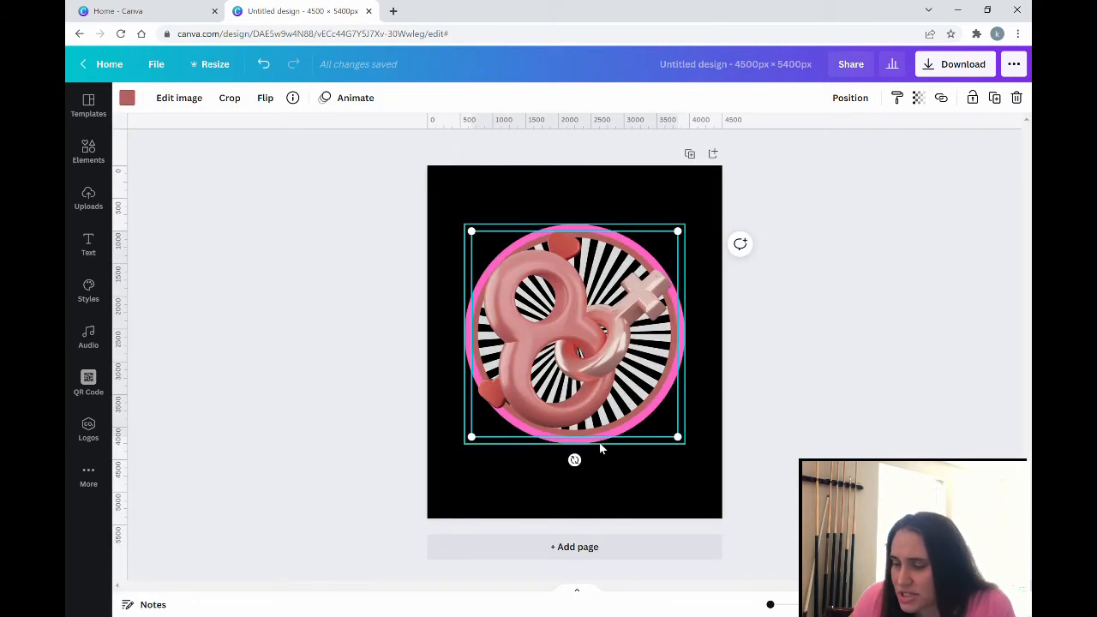
{"action": "left_click", "coordinate": [127, 99]}
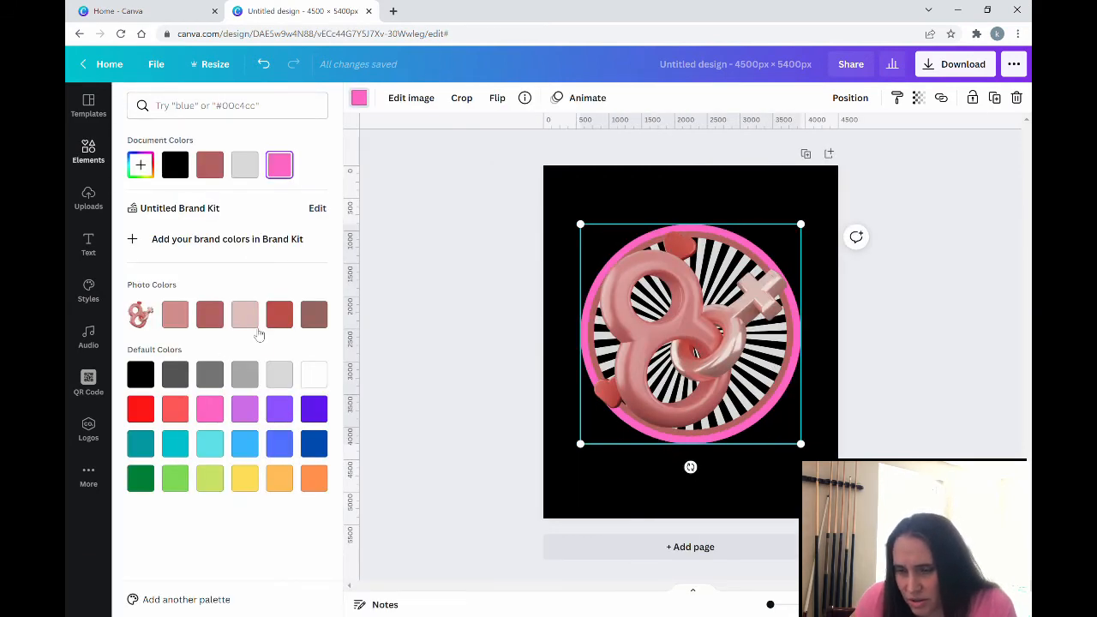
{"action": "left_click", "coordinate": [281, 319]}
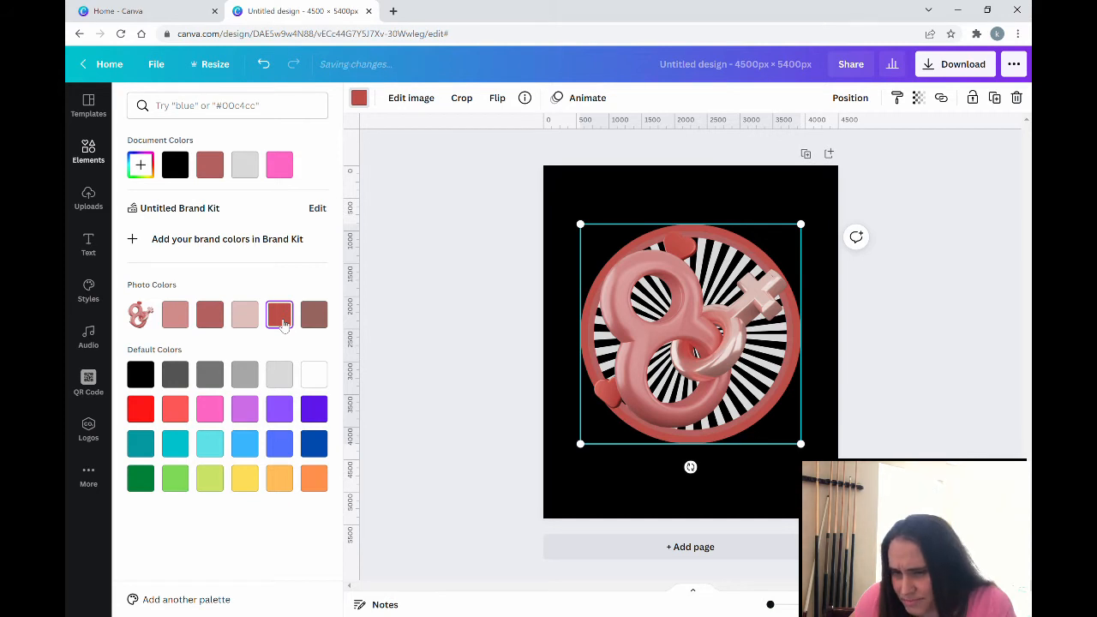
{"action": "left_click", "coordinate": [175, 317]}
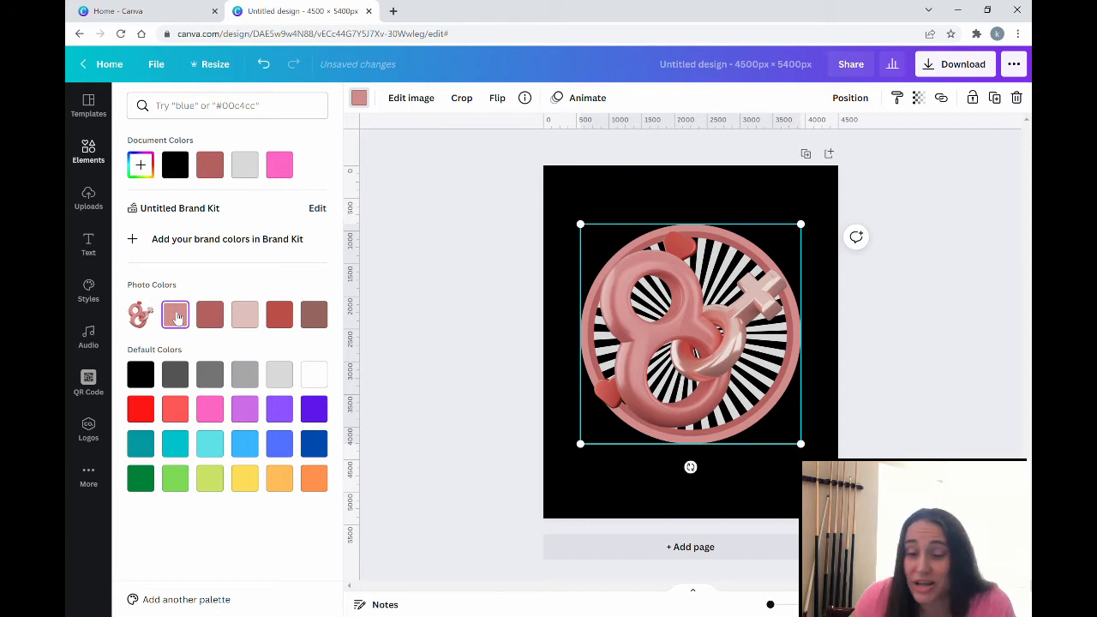
{"action": "left_click", "coordinate": [438, 317]}
{"action": "left_click", "coordinate": [424, 310]}
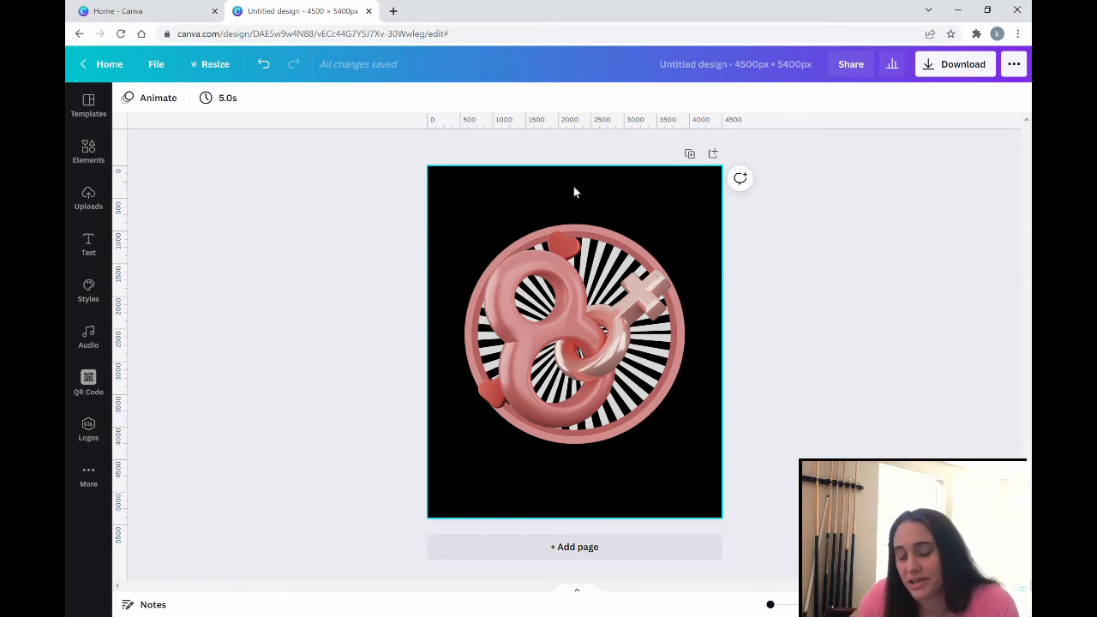
Step: Add a text box, color it the palest pink from the photo colors, and place it above the rings
{"action": "key", "text": "t"}
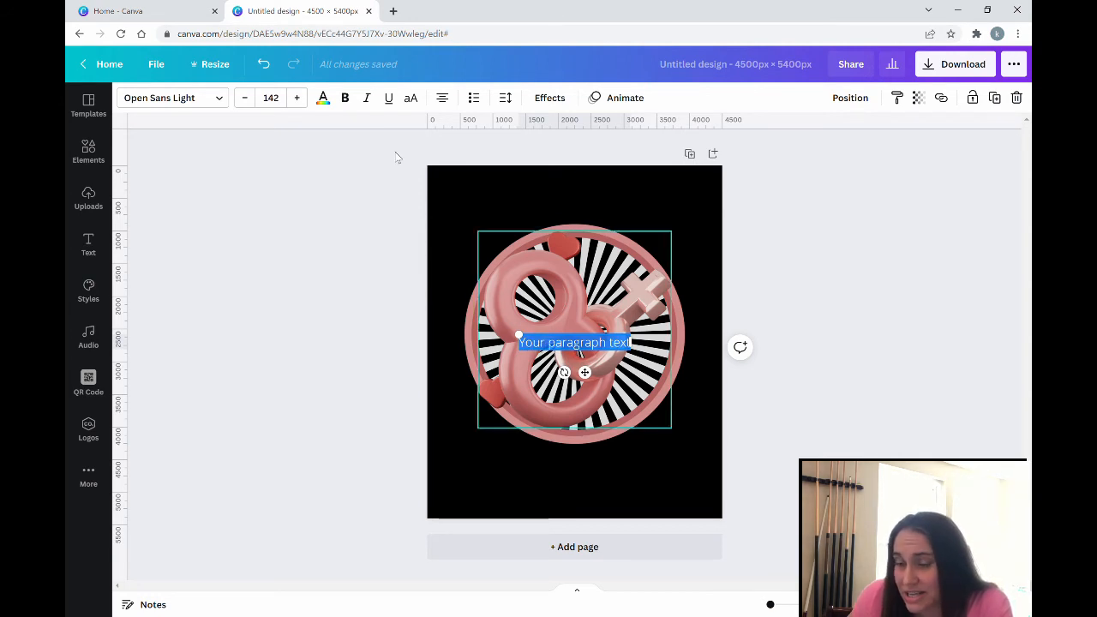
{"action": "left_click", "coordinate": [322, 98]}
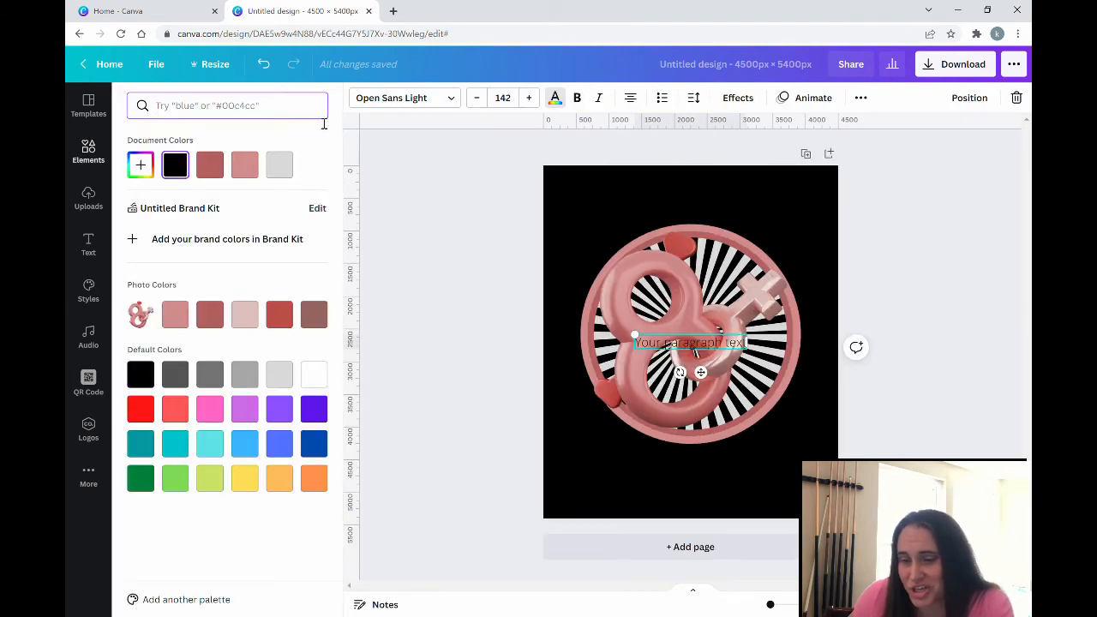
{"action": "left_click", "coordinate": [244, 317]}
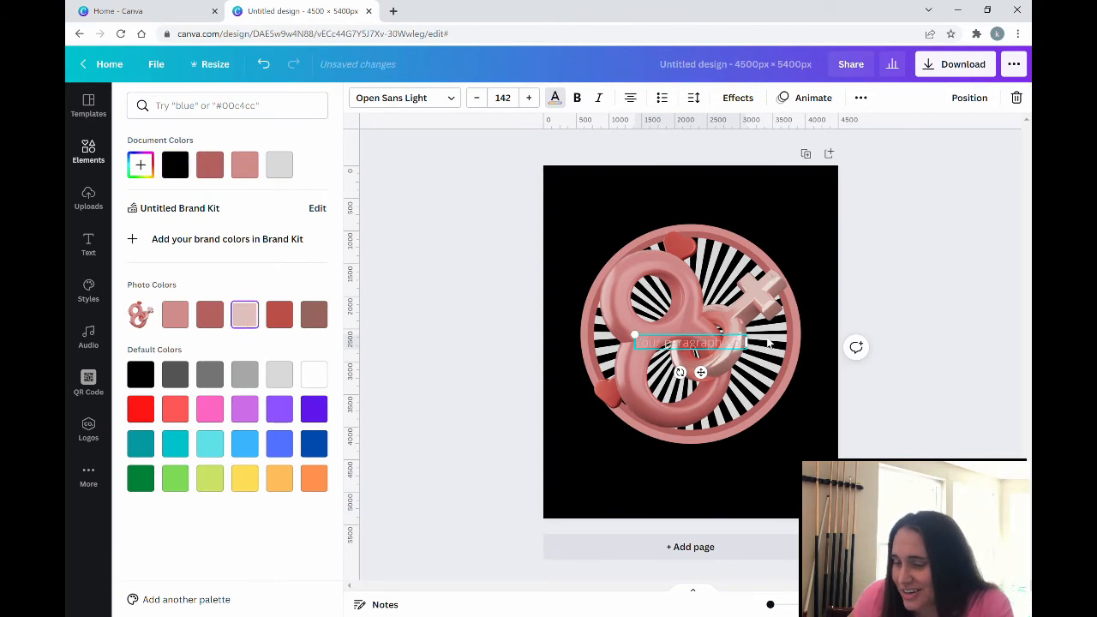
{"action": "left_click", "coordinate": [691, 345]}
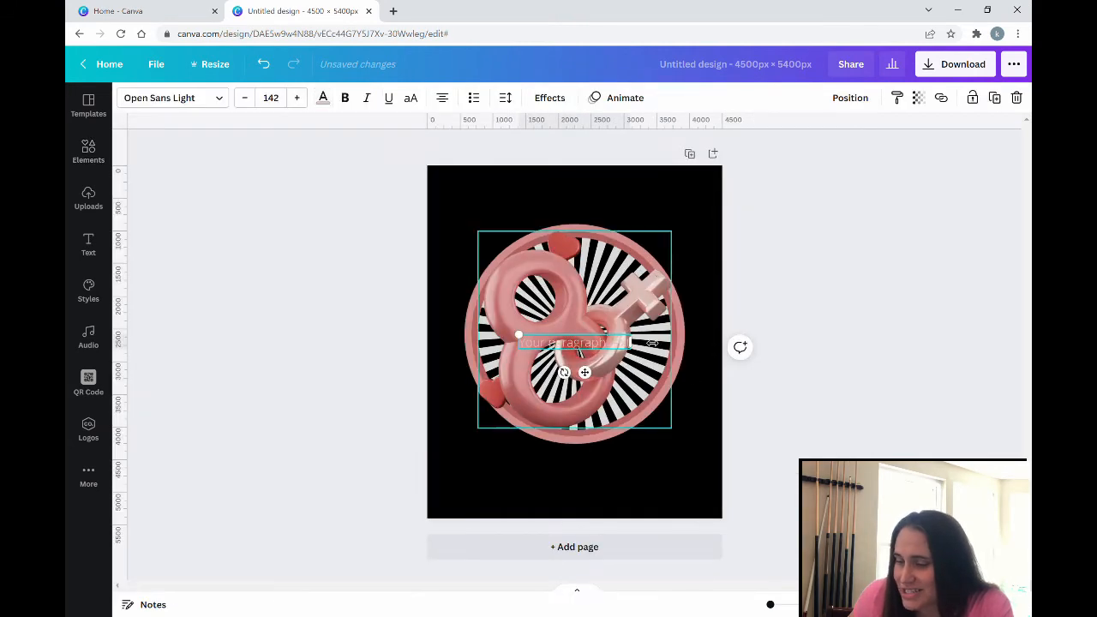
{"action": "left_click", "coordinate": [588, 351]}
{"action": "left_click_drag", "start_coordinate": [585, 349], "coordinate": [592, 208]}
Step: Change the heading text's font to Nunito Bold and enlarge it to size 275
{"action": "double_click", "coordinate": [530, 206]}
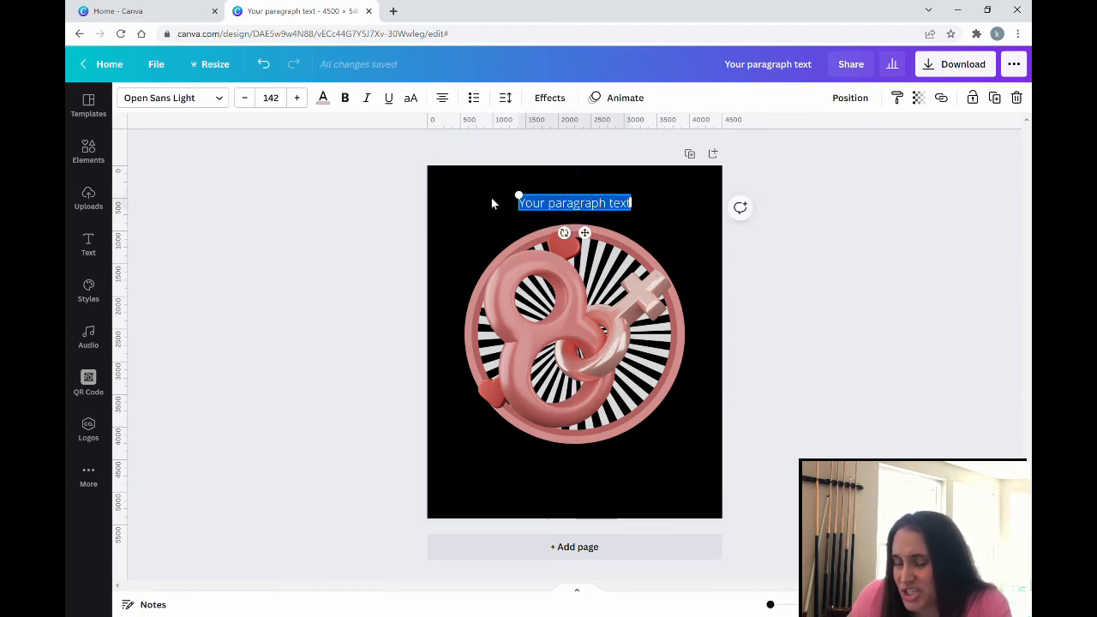
{"action": "left_click", "coordinate": [204, 103]}
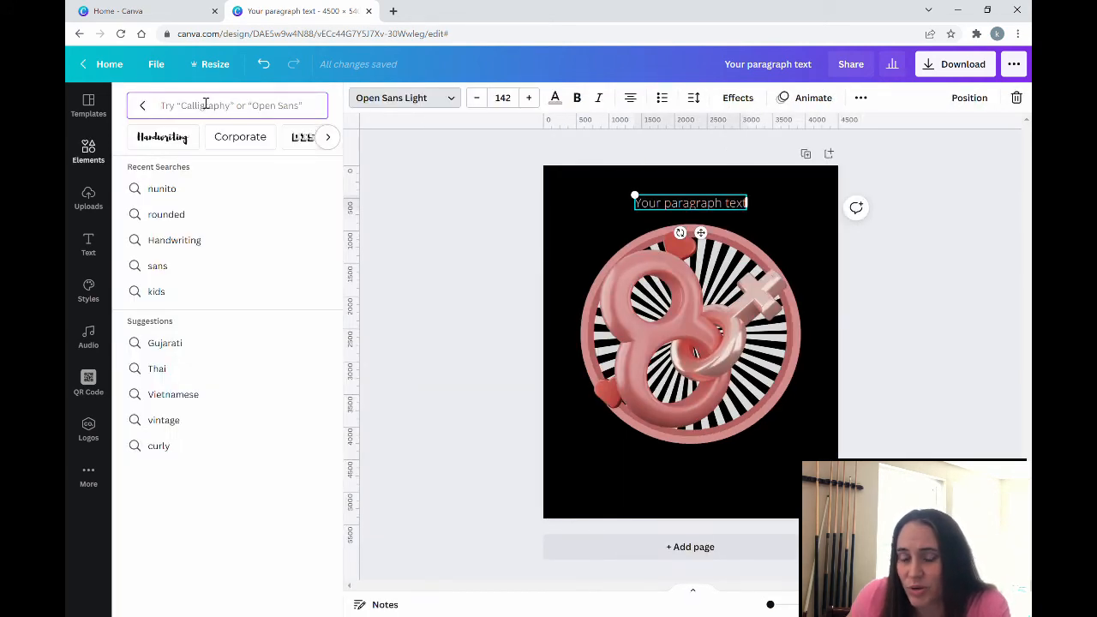
{"action": "left_click", "coordinate": [166, 193]}
{"action": "left_click", "coordinate": [165, 190]}
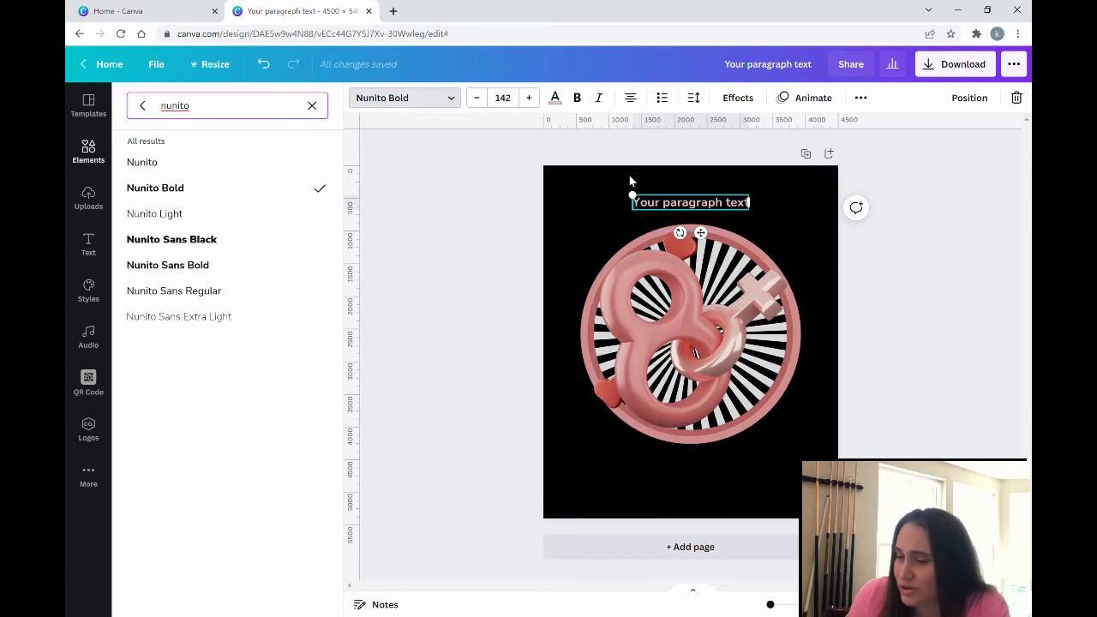
{"action": "left_click_drag", "start_coordinate": [632, 195], "coordinate": [568, 186]}
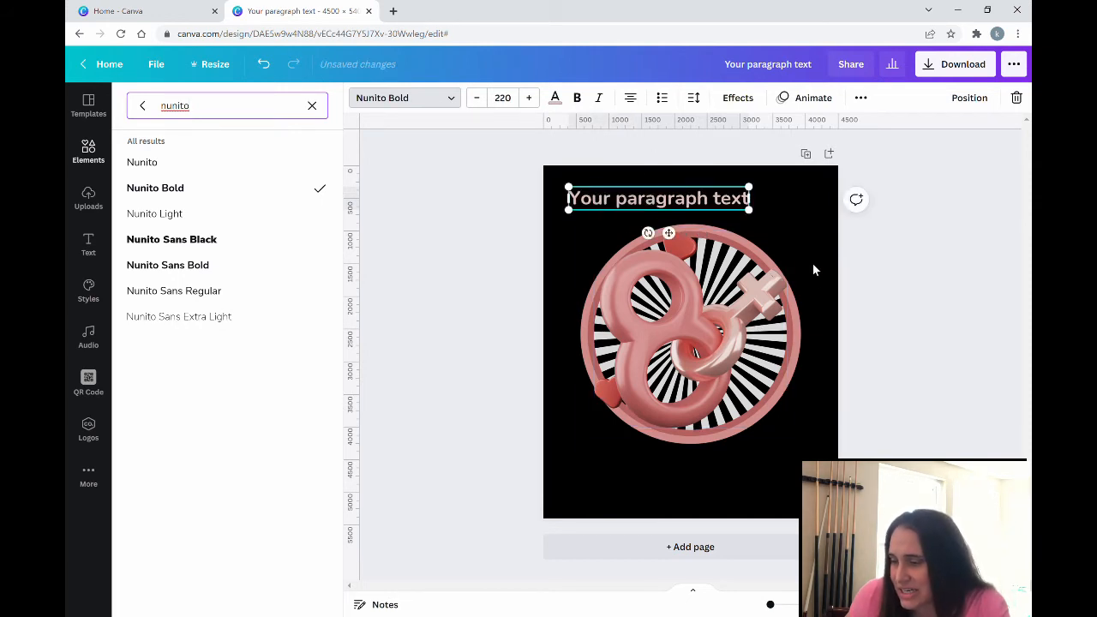
{"action": "left_click_drag", "start_coordinate": [751, 211], "coordinate": [796, 236]}
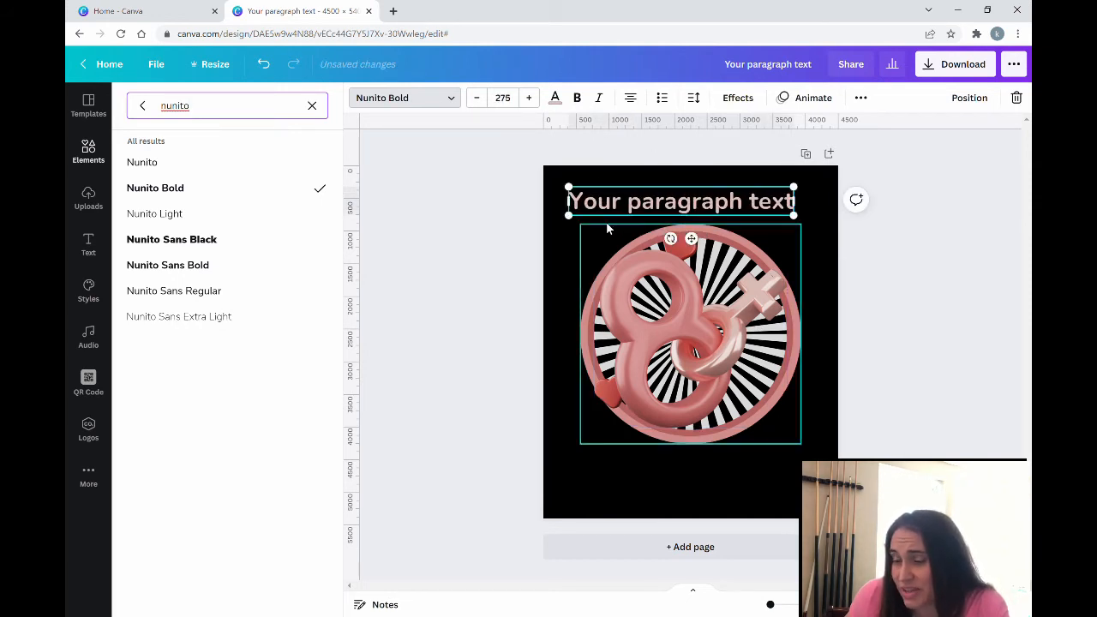
Step: Replace the placeholder heading with "INTERNATIONAL WOMEN'S DAY"
{"action": "left_click_drag", "start_coordinate": [571, 201], "coordinate": [800, 210]}
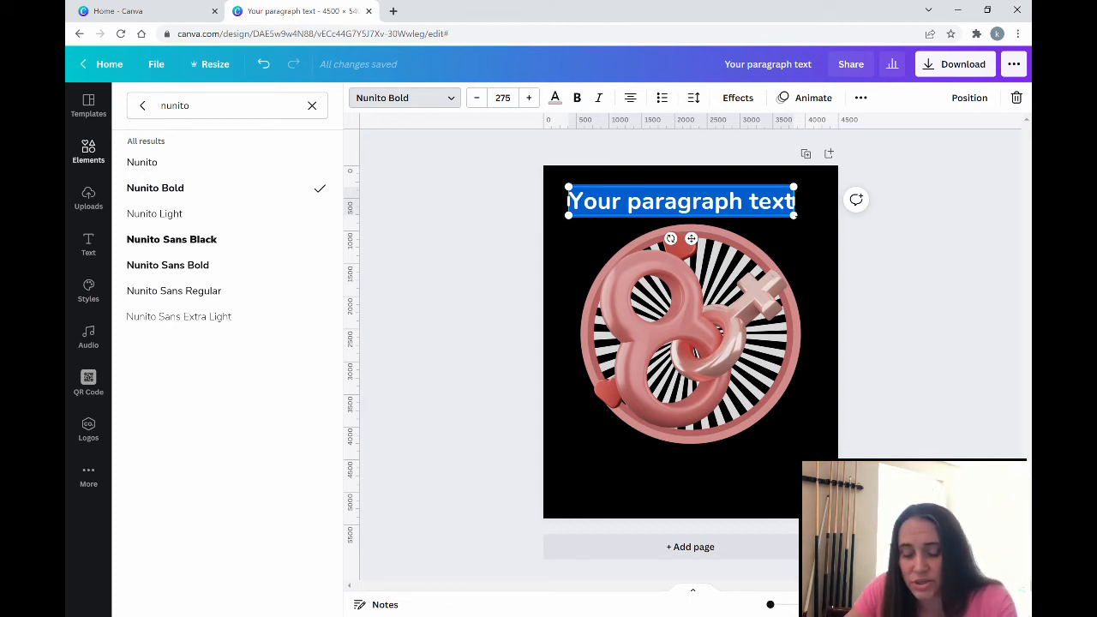
{"action": "type", "text": "INTERNT"}
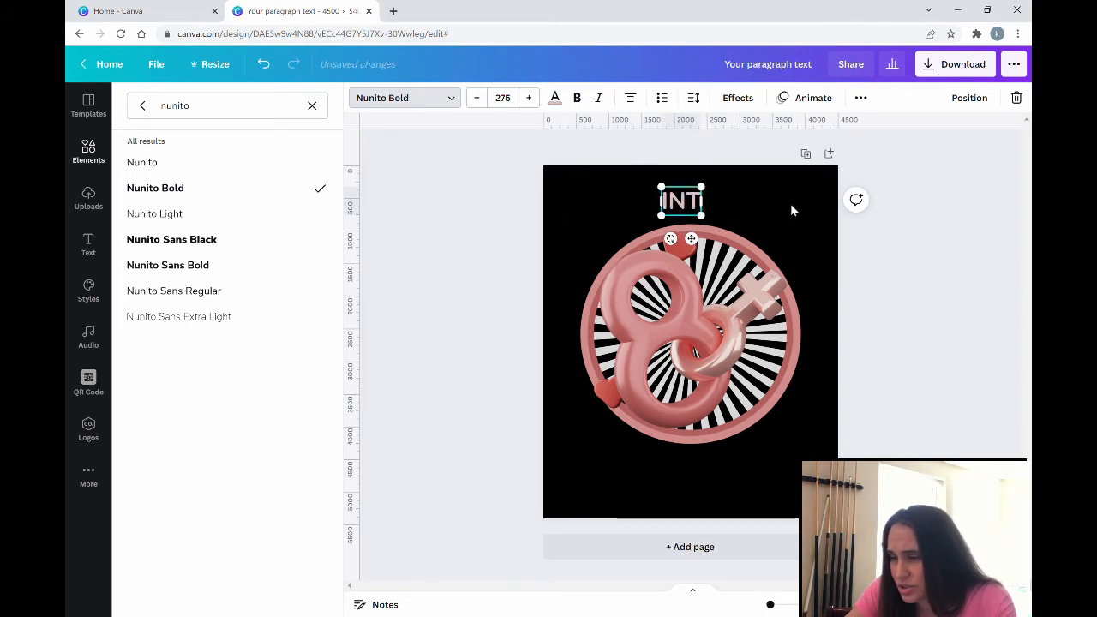
{"action": "key", "text": "BackSpace"}
{"action": "key", "text": "BackSpace"}
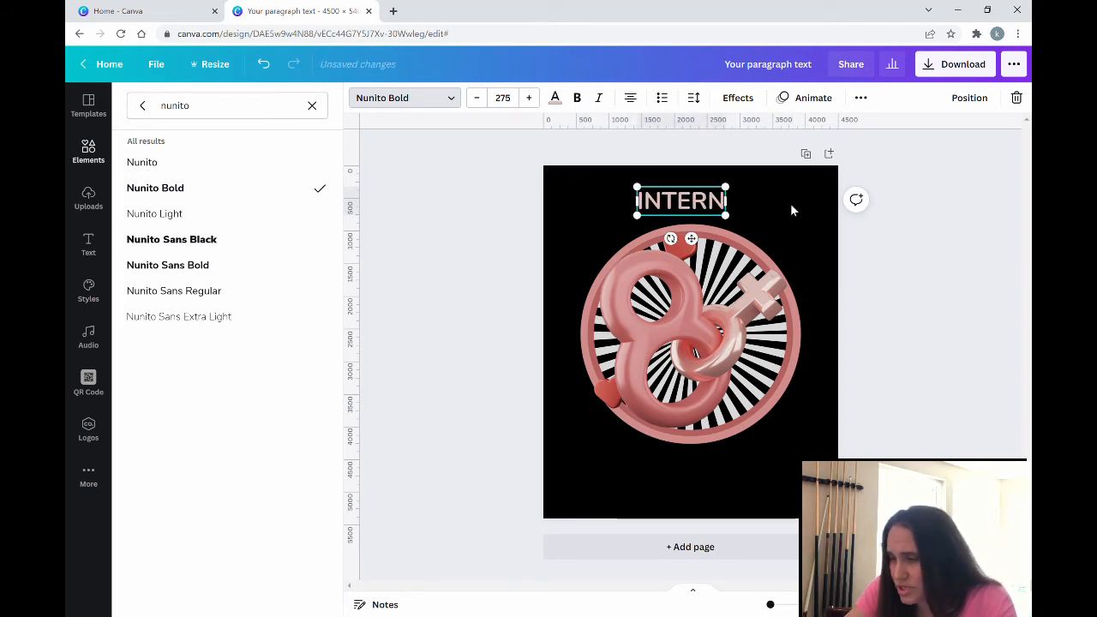
{"action": "type", "text": "ATIO"}
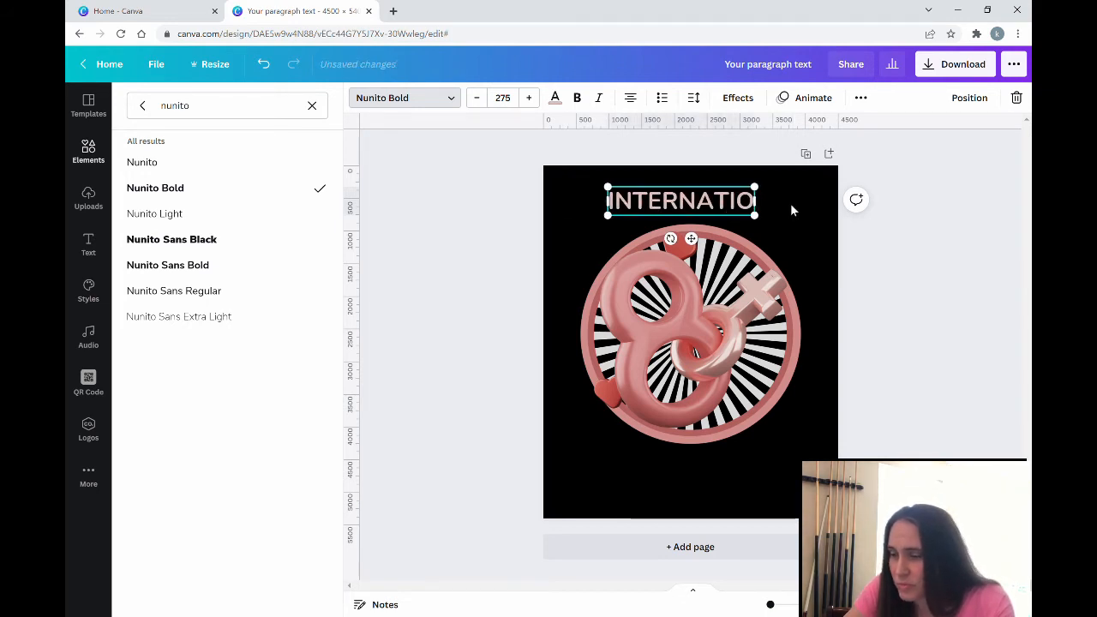
{"action": "type", "text": "NAL W"}
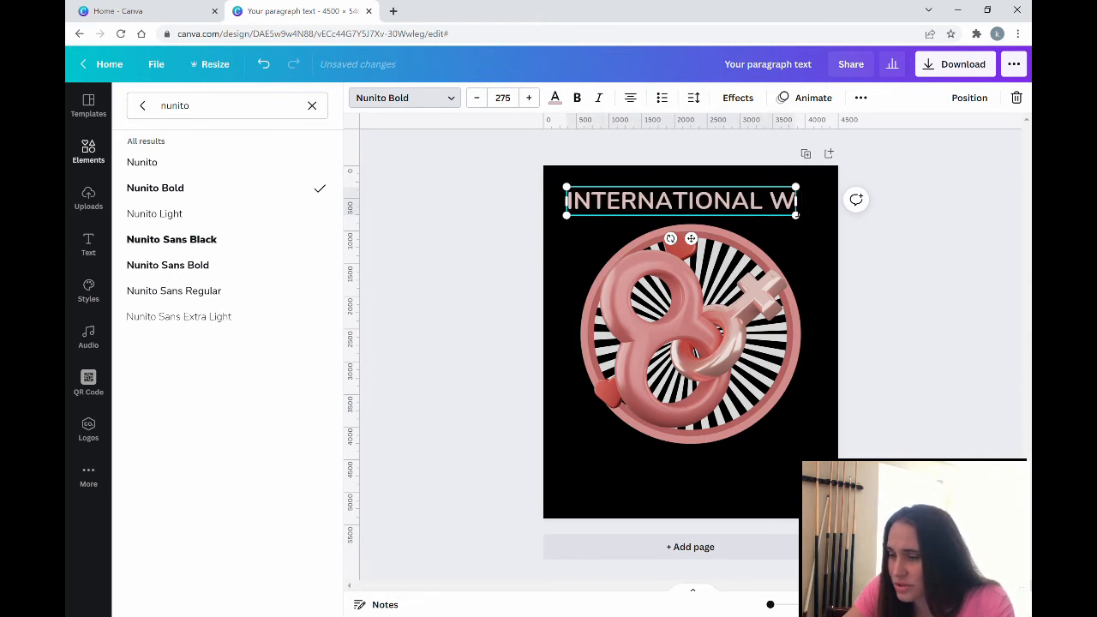
{"action": "type", "text": "OMEN'S DAY"}
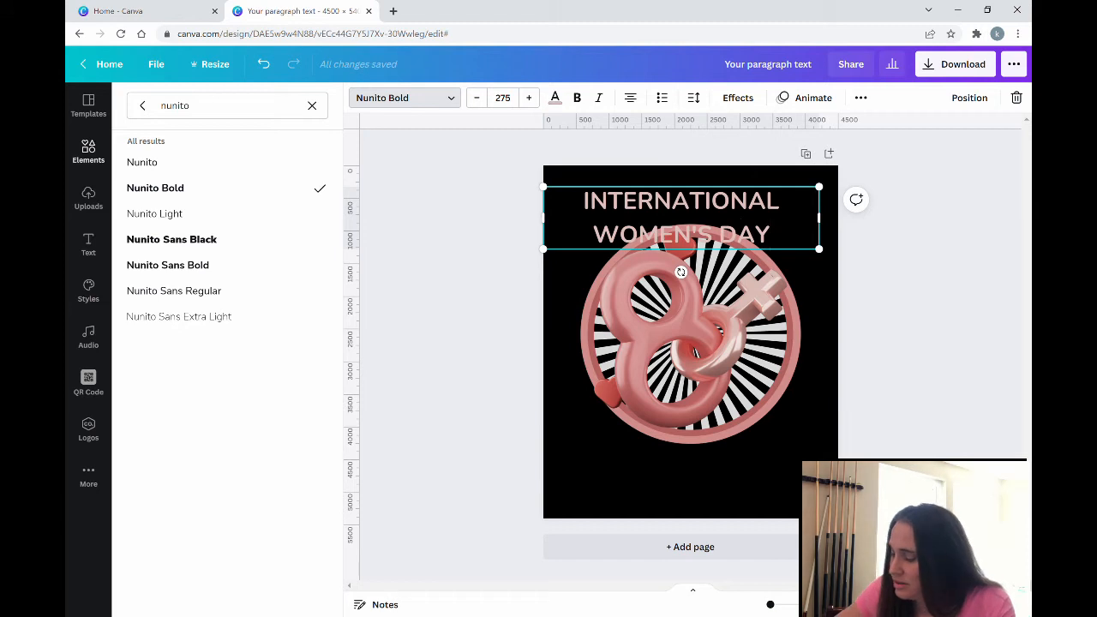
Step: Fit the heading on one line at size 218 and apply a Curve effect with a value of 40
{"action": "left_click_drag", "start_coordinate": [820, 218], "coordinate": [860, 215]}
{"action": "left_click", "coordinate": [745, 106]}
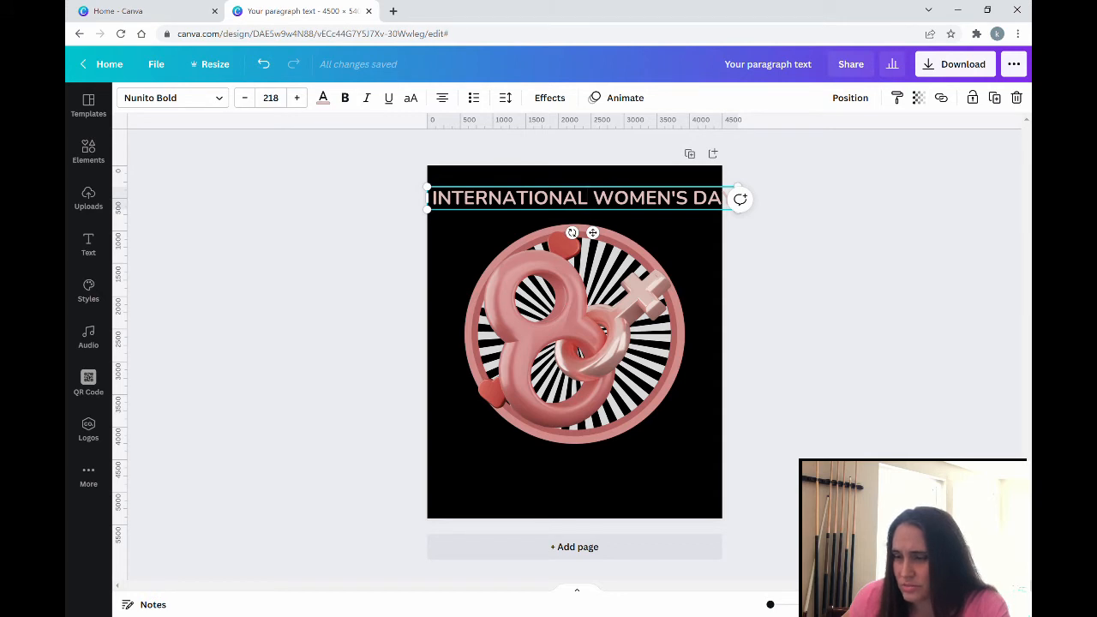
{"action": "left_click", "coordinate": [551, 97]}
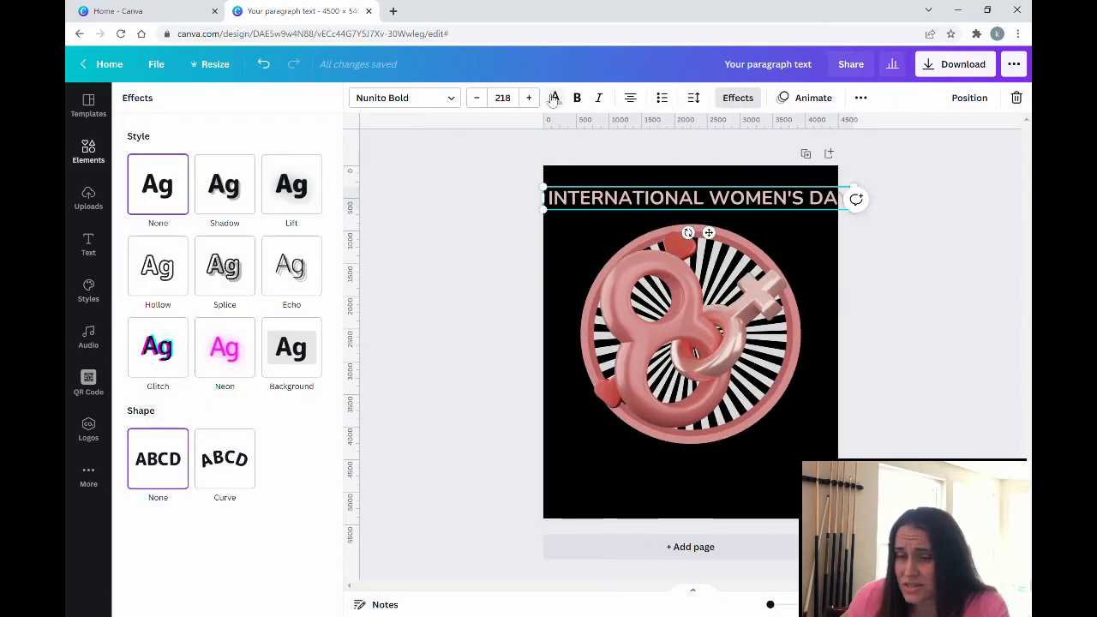
{"action": "left_click", "coordinate": [221, 468]}
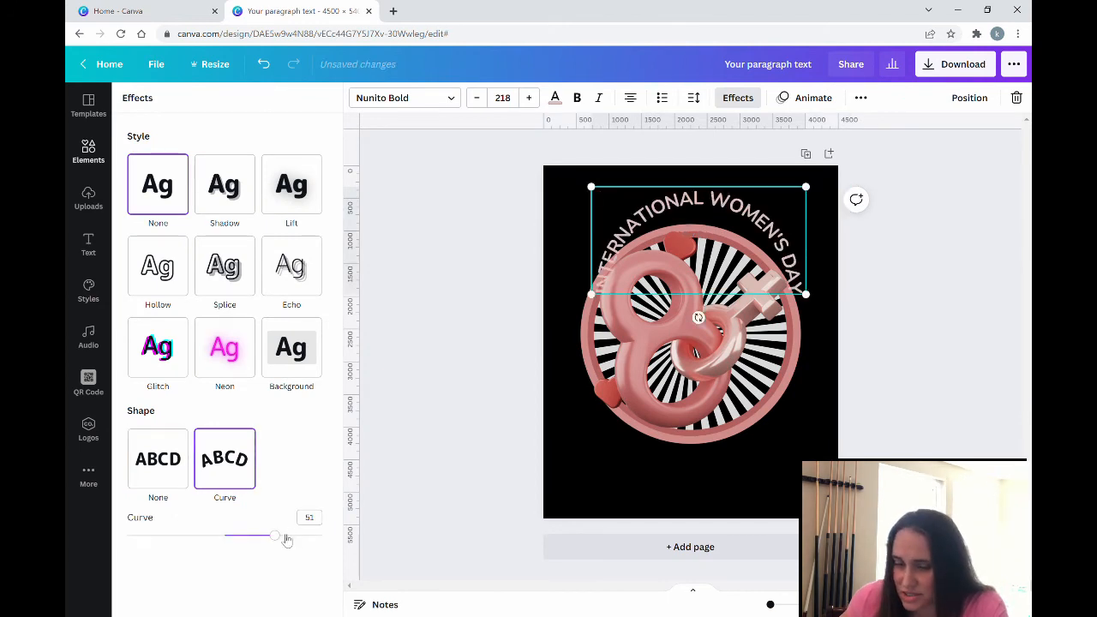
{"action": "left_click_drag", "start_coordinate": [275, 535], "coordinate": [265, 535]}
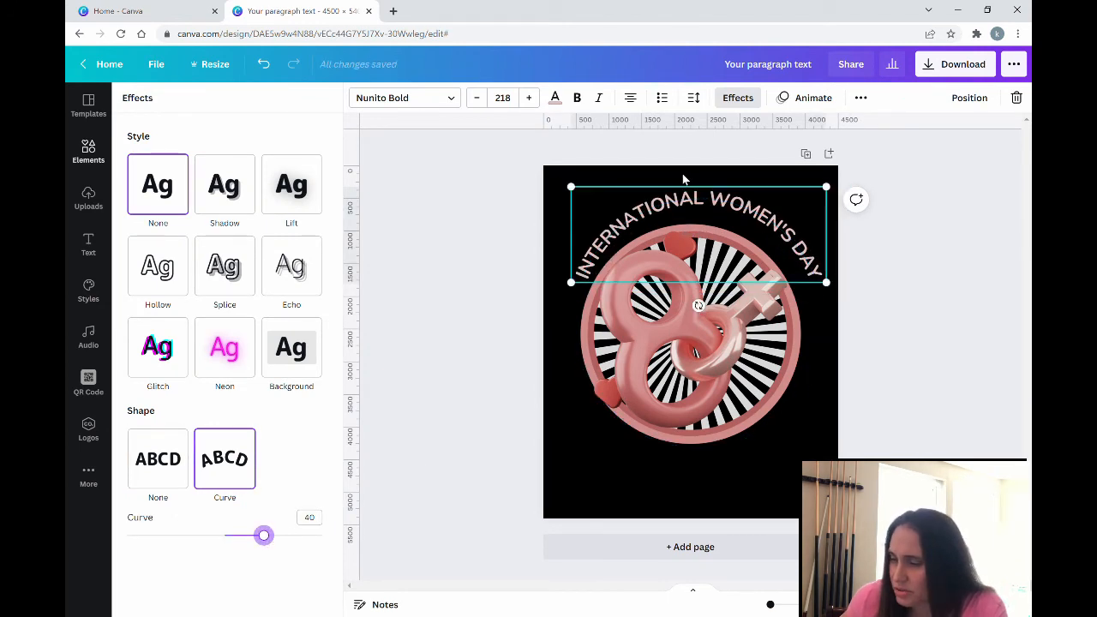
Step: Move the curved heading down and center it over the upper edge of the rings
{"action": "left_click", "coordinate": [692, 203]}
{"action": "left_click", "coordinate": [719, 169]}
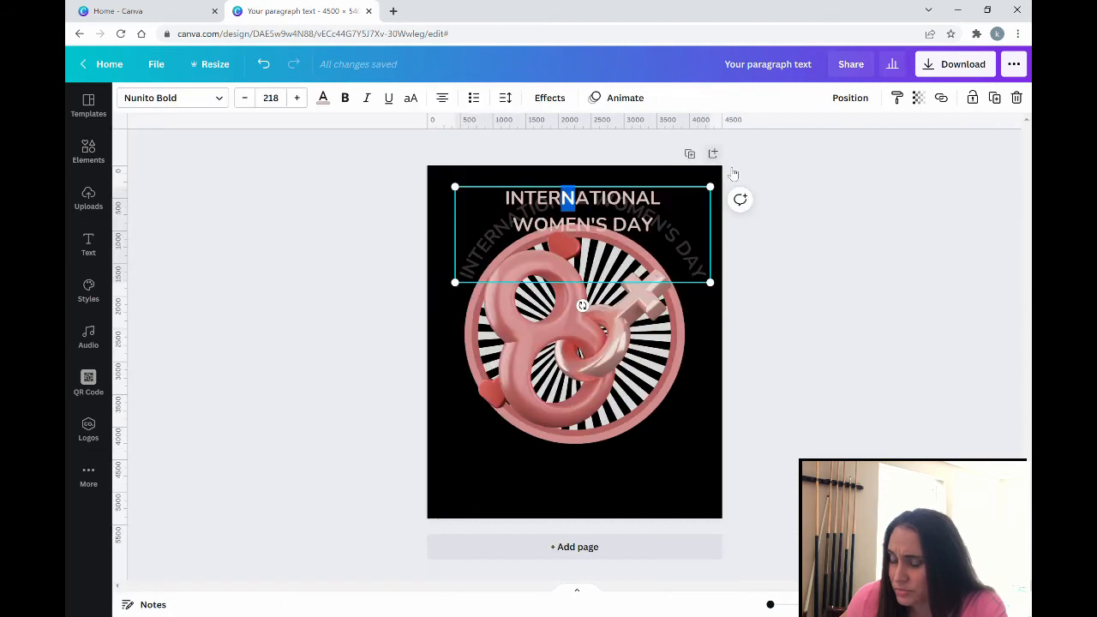
{"action": "mouse_move", "coordinate": [640, 219]}
{"action": "left_mouse_down"}
{"action": "mouse_move", "coordinate": [625, 228]}
{"action": "mouse_move", "coordinate": [635, 237]}
{"action": "left_mouse_up"}
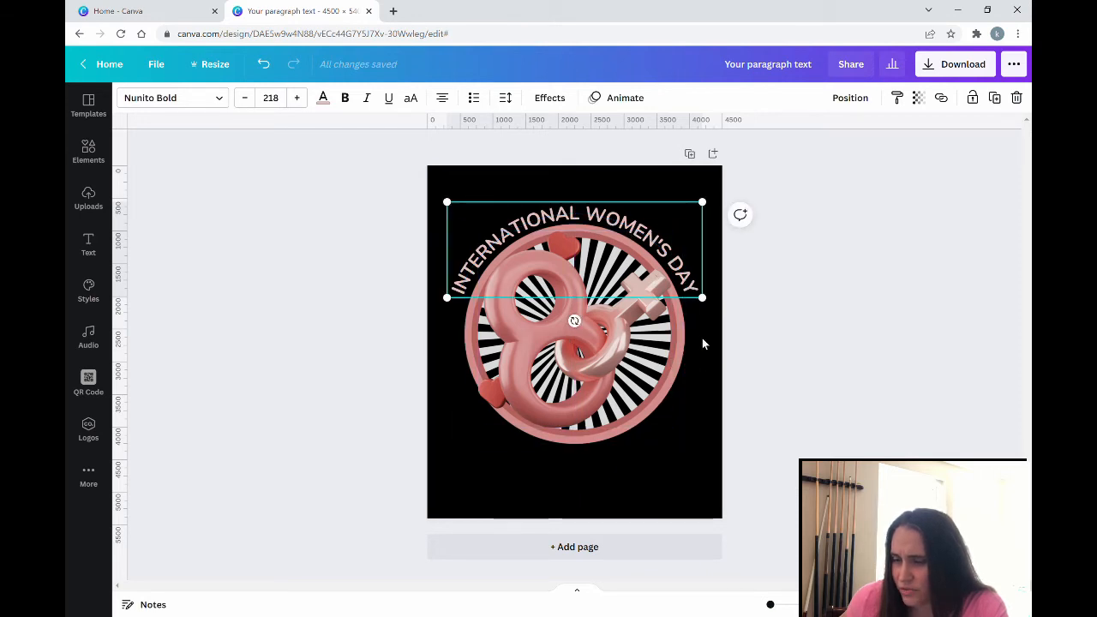
Step: Enlarge the curved heading to size 261, centered around the top of the rings, and set its curve to 48
{"action": "left_click_drag", "start_coordinate": [708, 302], "coordinate": [758, 320]}
{"action": "left_click_drag", "start_coordinate": [653, 226], "coordinate": [635, 224]}
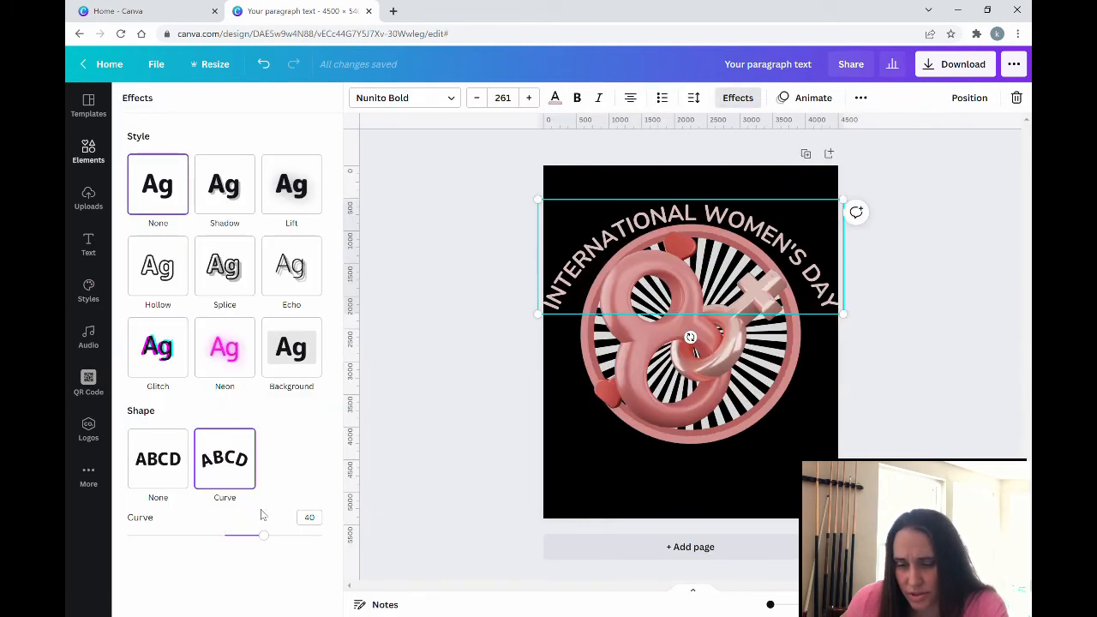
{"action": "left_click_drag", "start_coordinate": [267, 540], "coordinate": [272, 538]}
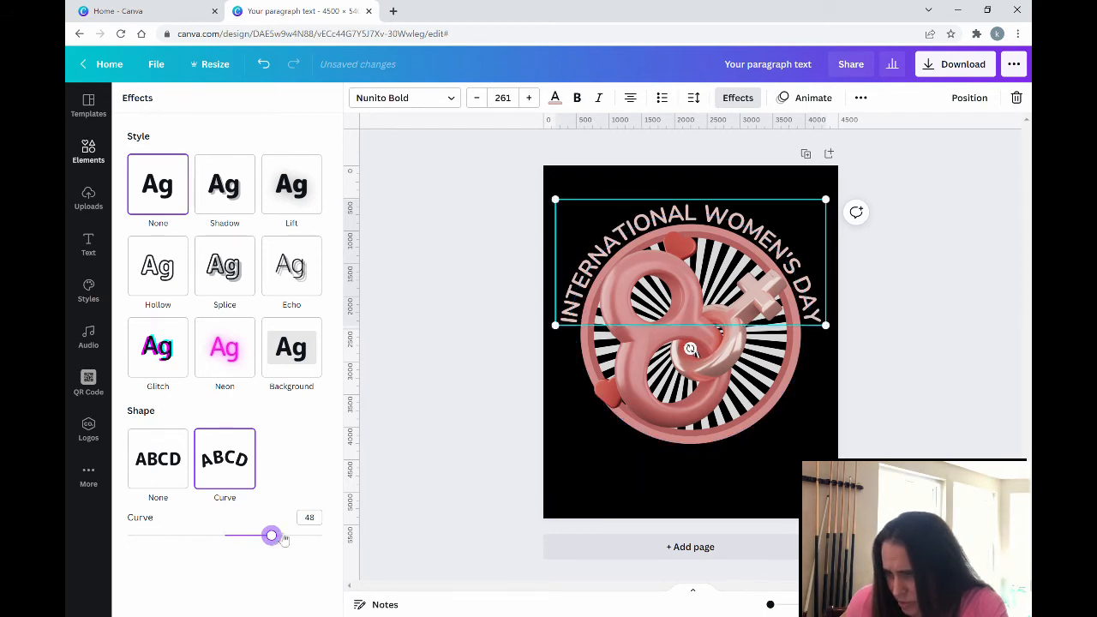
{"action": "left_click", "coordinate": [453, 272]}
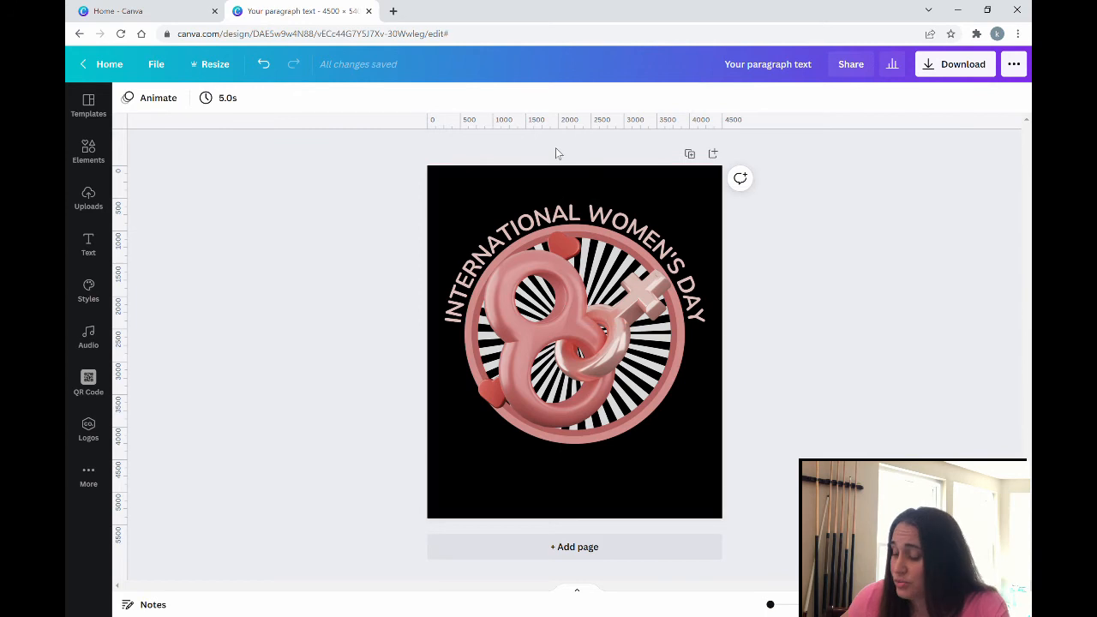
Step: Add a new text box and place it just below the rings
{"action": "left_click", "coordinate": [544, 466]}
{"action": "key", "text": "t"}
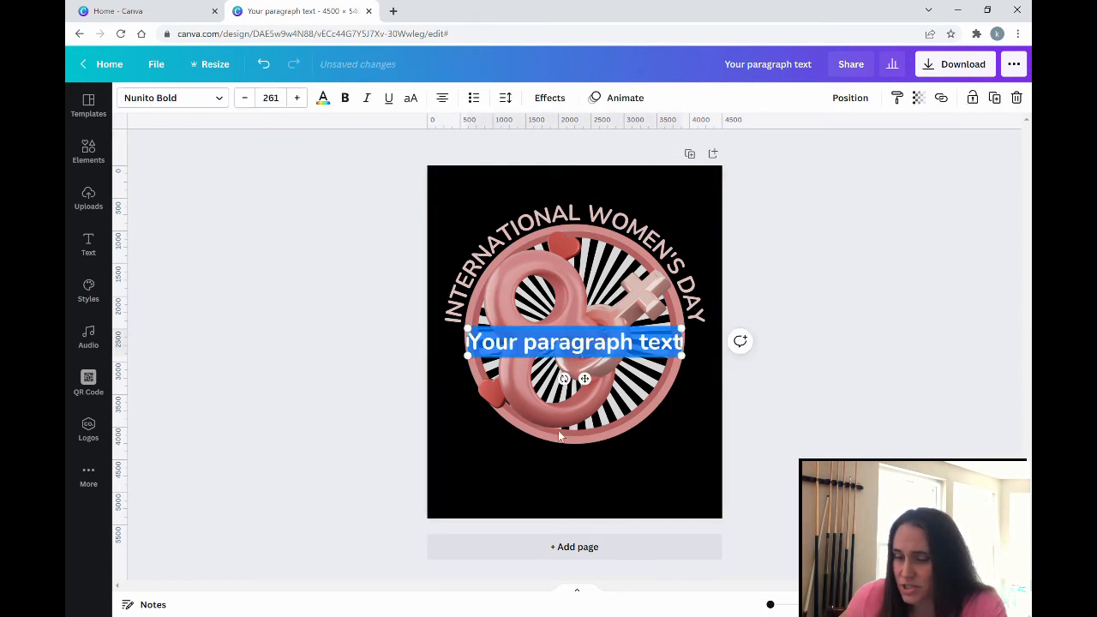
{"action": "left_click", "coordinate": [612, 491]}
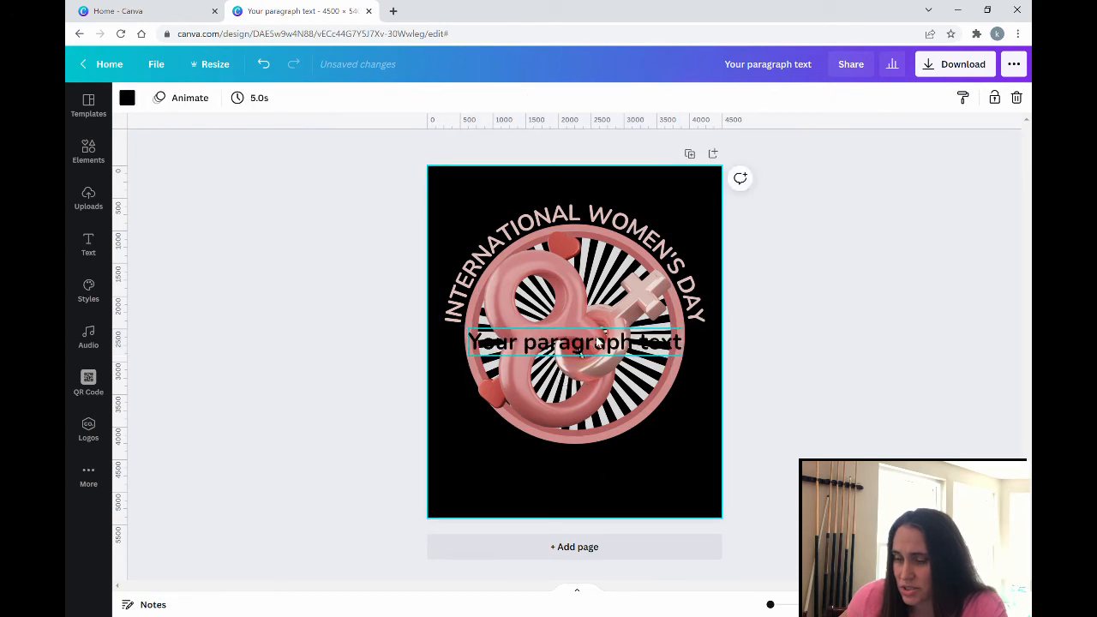
{"action": "left_click_drag", "start_coordinate": [598, 343], "coordinate": [597, 461]}
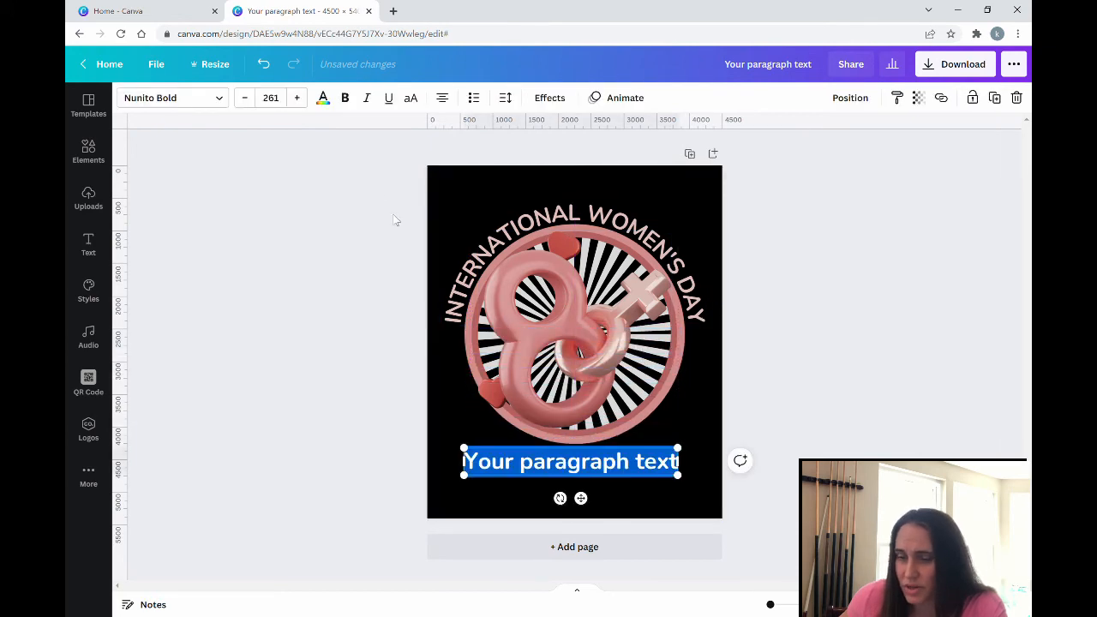
Step: Color the new placeholder text the light pink from the photo colors
{"action": "left_click", "coordinate": [322, 98]}
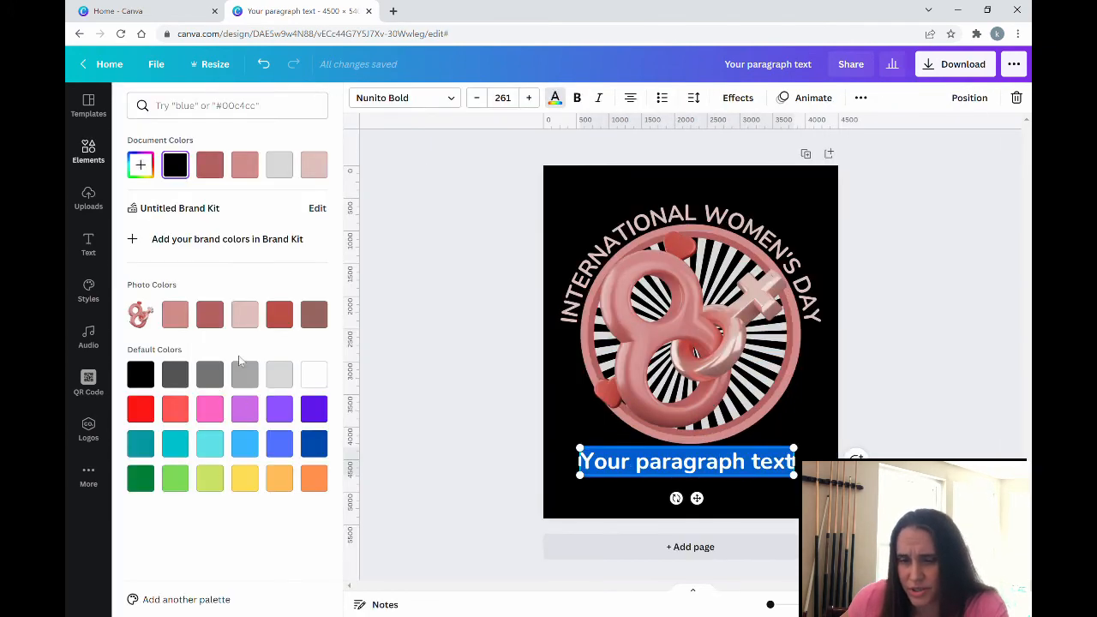
{"action": "left_click", "coordinate": [240, 324]}
{"action": "left_click", "coordinate": [423, 386]}
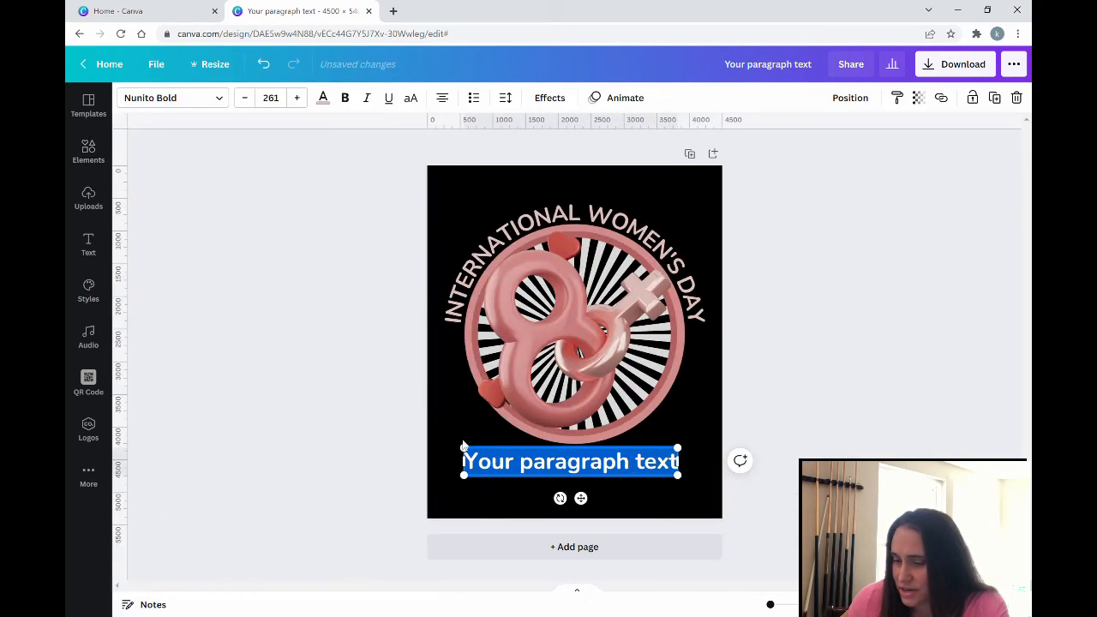
{"action": "left_click", "coordinate": [692, 422]}
Step: Replace the placeholder text below the rings with "#BREAK THE BIAS"
{"action": "left_click", "coordinate": [676, 463]}
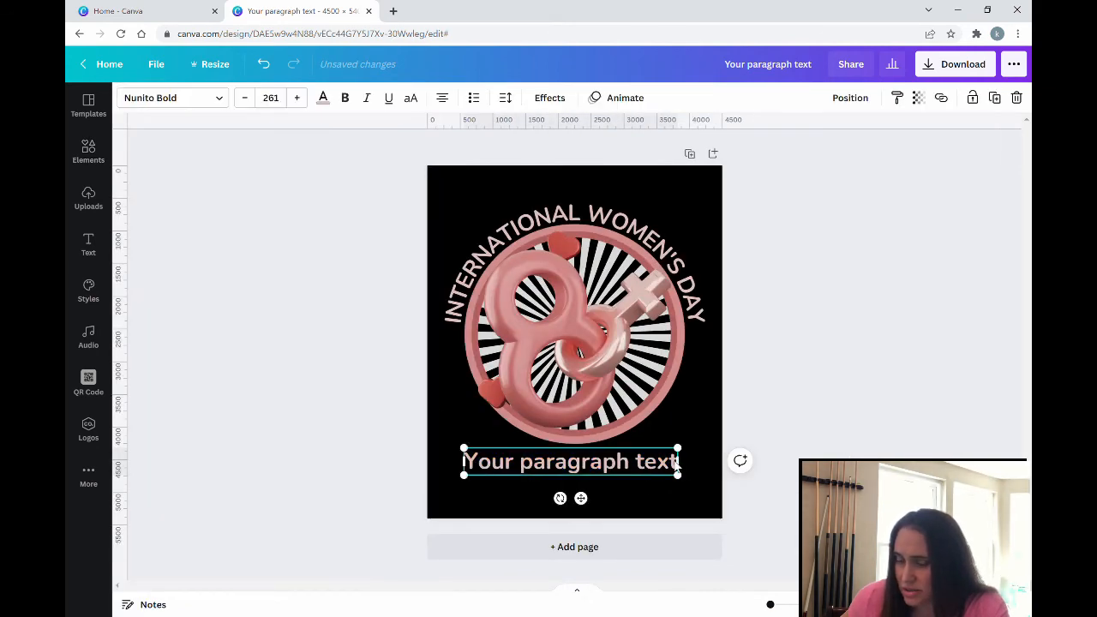
{"action": "left_click", "coordinate": [676, 463]}
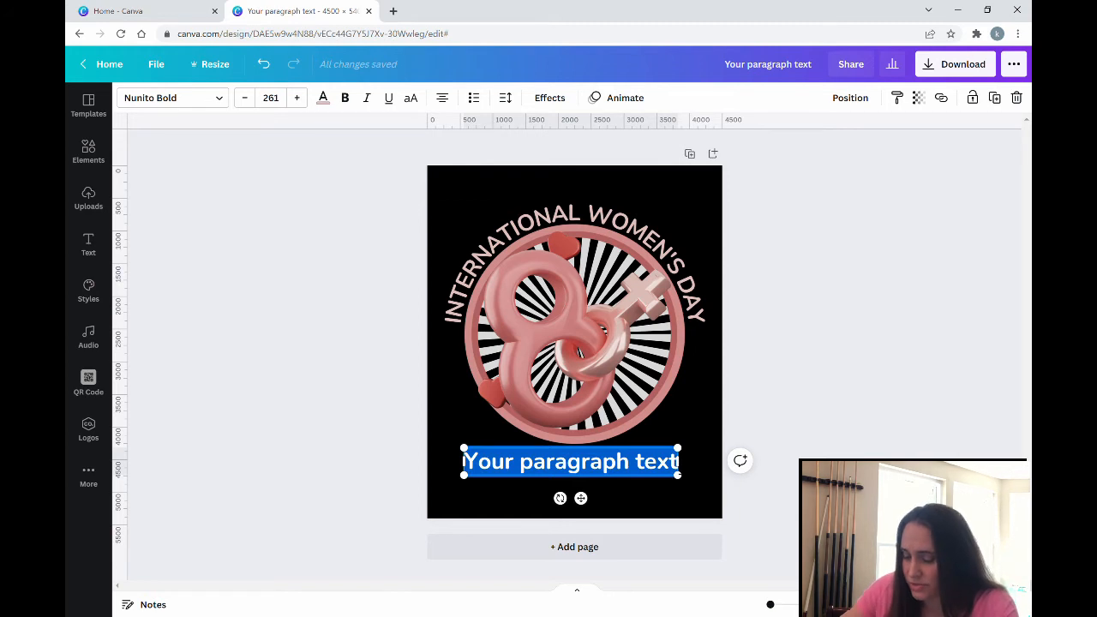
{"action": "type", "text": "#"}
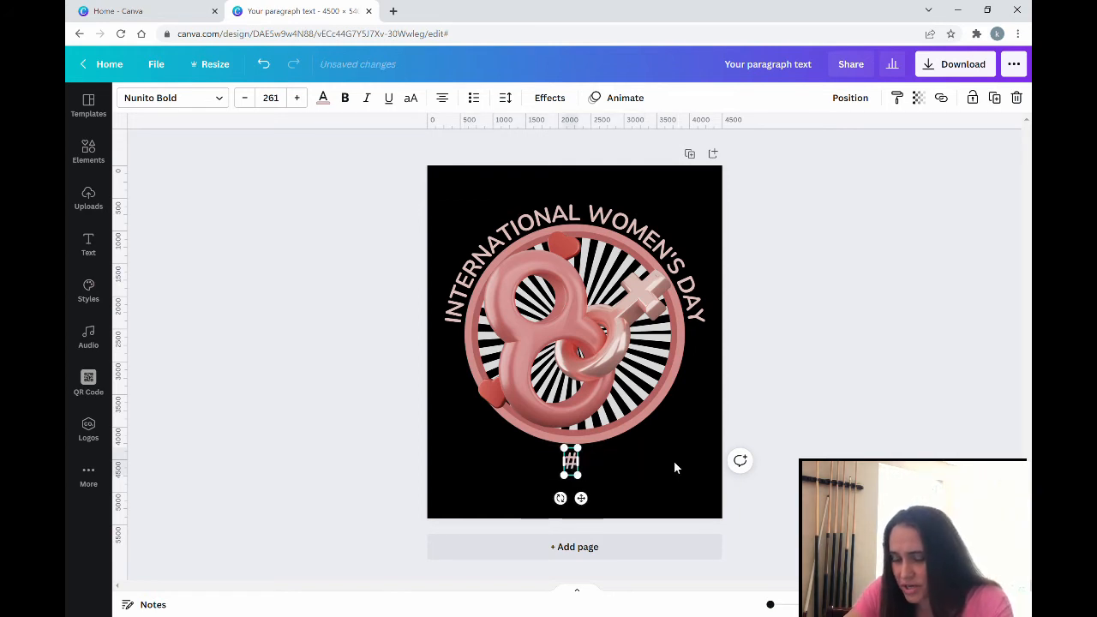
{"action": "type", "text": "BREAK THE BI"}
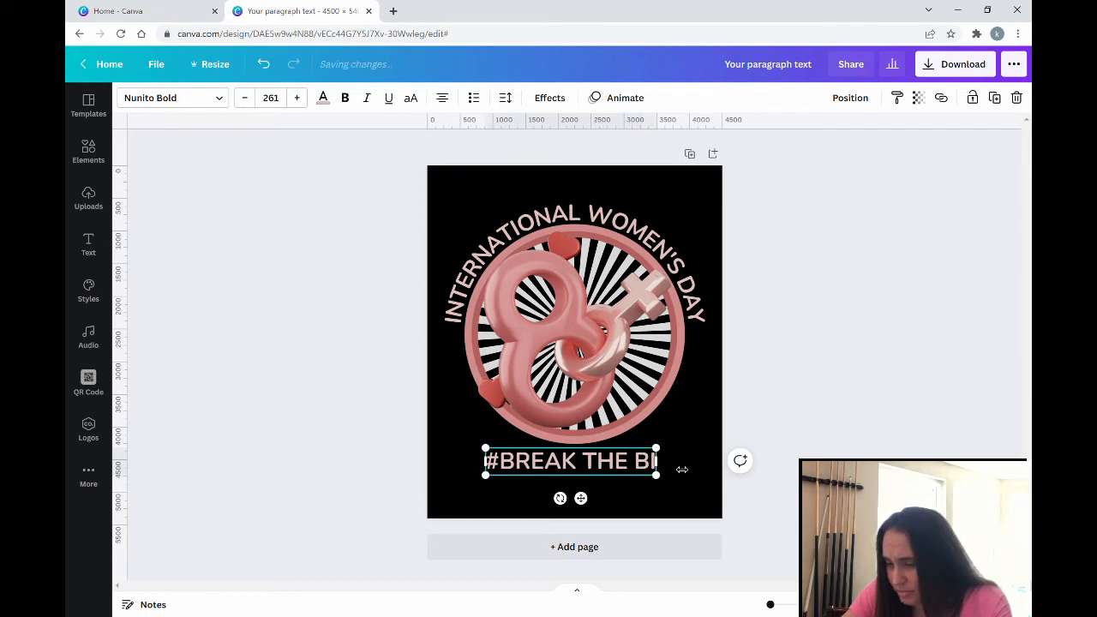
{"action": "type", "text": "S=A"}
{"action": "key", "text": "BackSpace"}
{"action": "key", "text": "BackSpace"}
{"action": "key", "text": "BackSpace"}
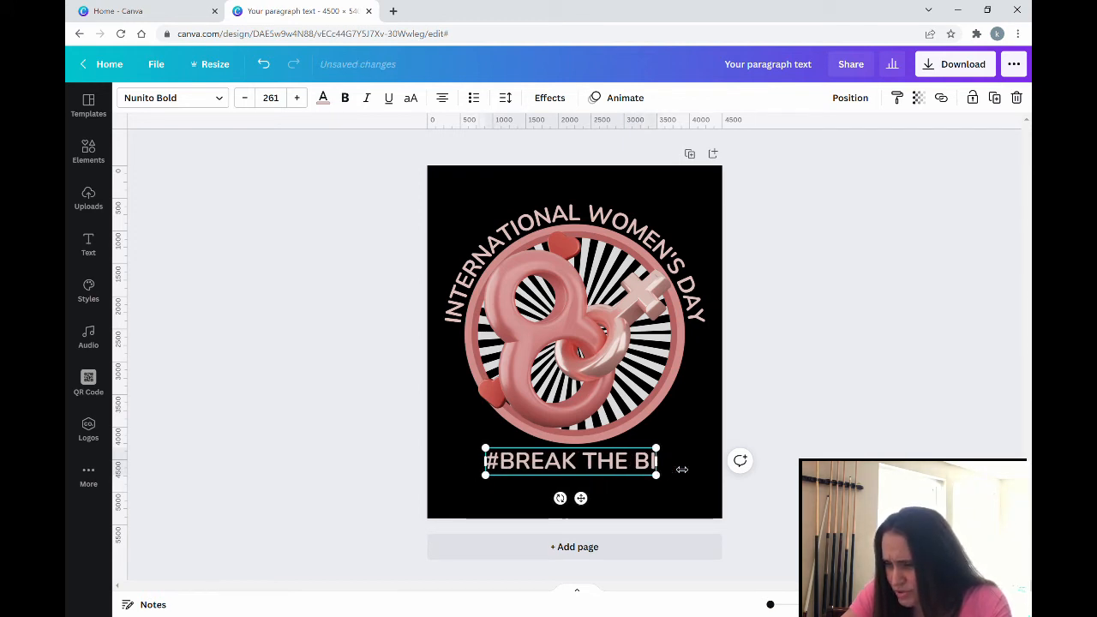
{"action": "type", "text": "AS"}
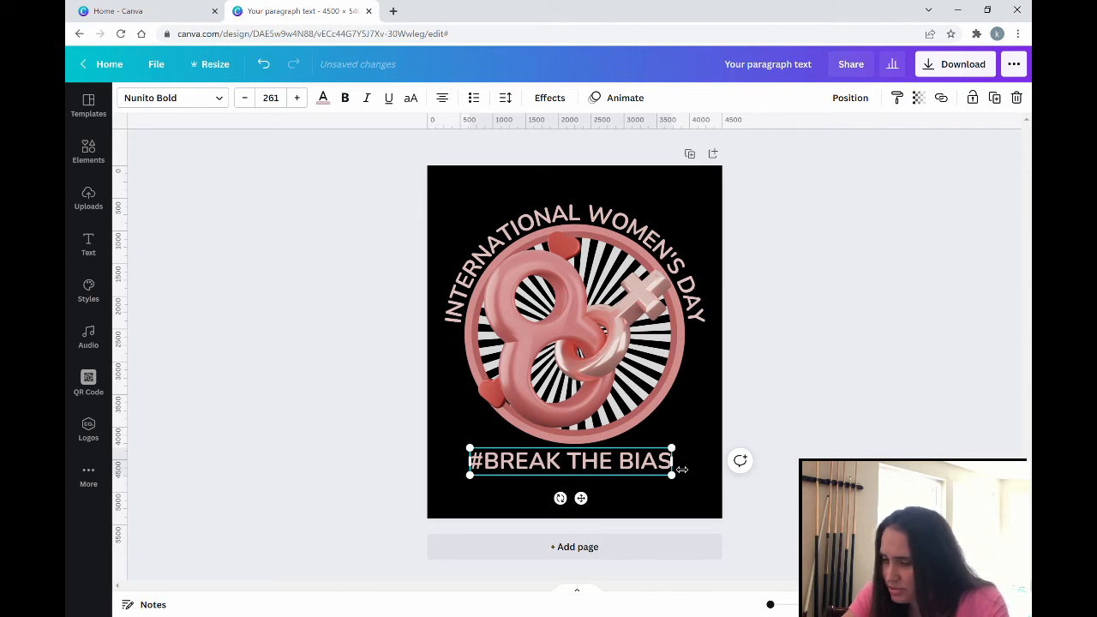
Step: Extend the slogan with the date and dashes to read "- #BREAK THE BIAS - MARCH 8 2022 -"
{"action": "type", "text": " -"}
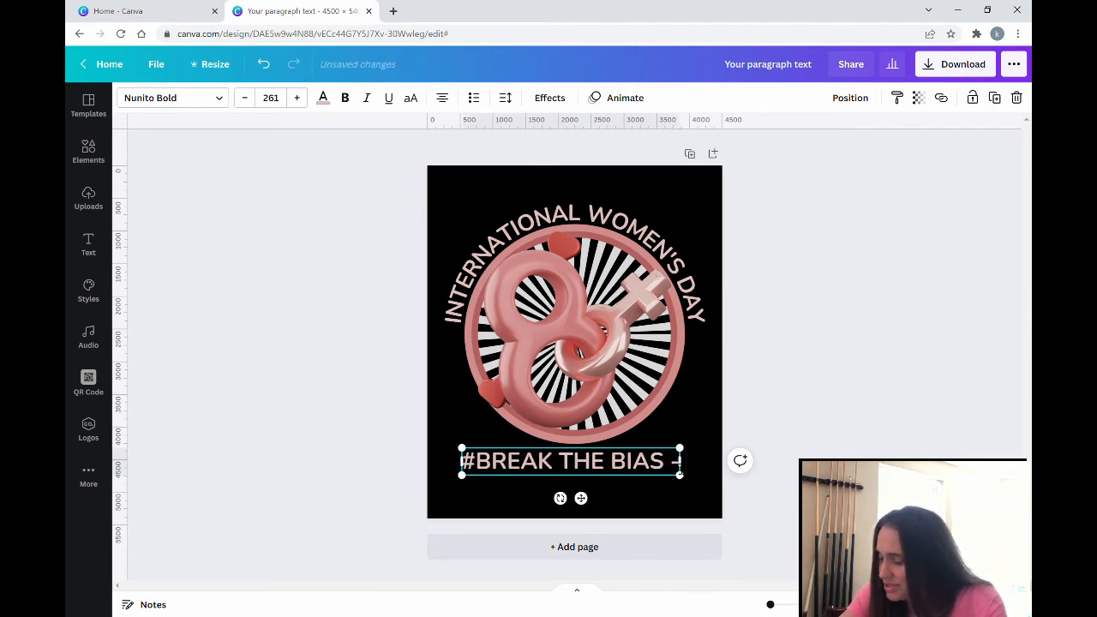
{"action": "type", "text": " mA"}
{"action": "key", "text": "BackSpace"}
{"action": "key", "text": "BackSpace"}
{"action": "key", "text": "BackSpace"}
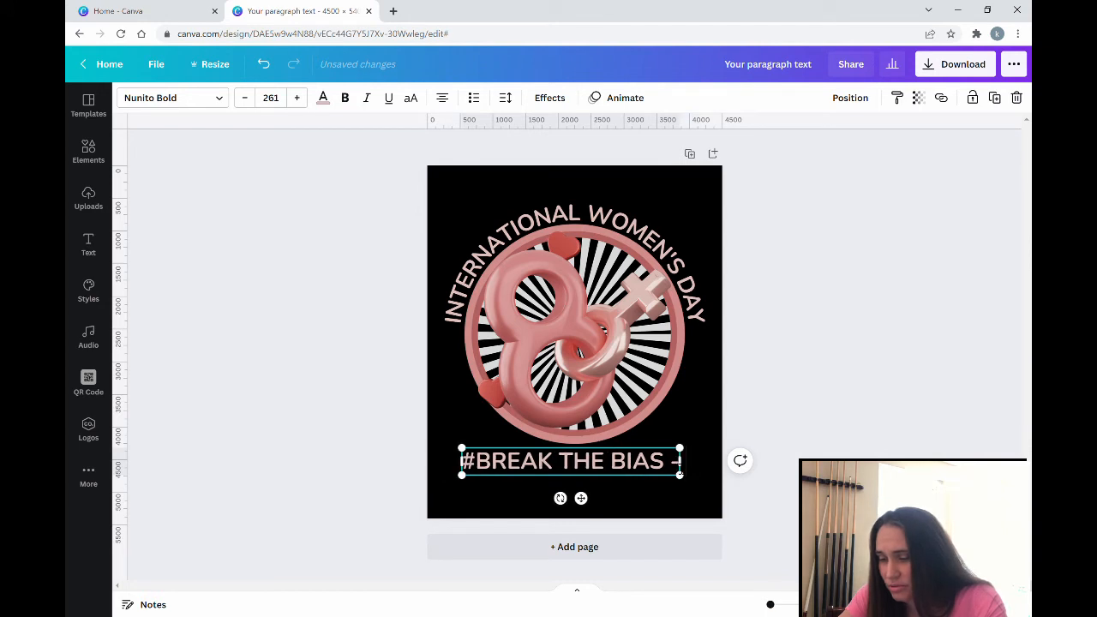
{"action": "type", "text": "MAR"}
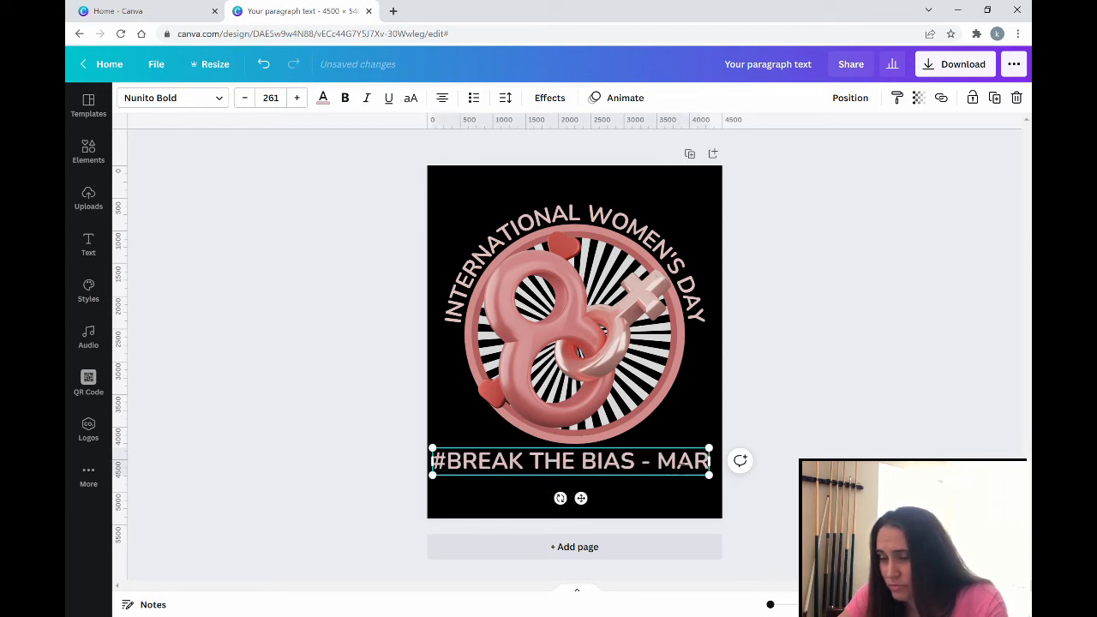
{"action": "type", "text": "CH 8"}
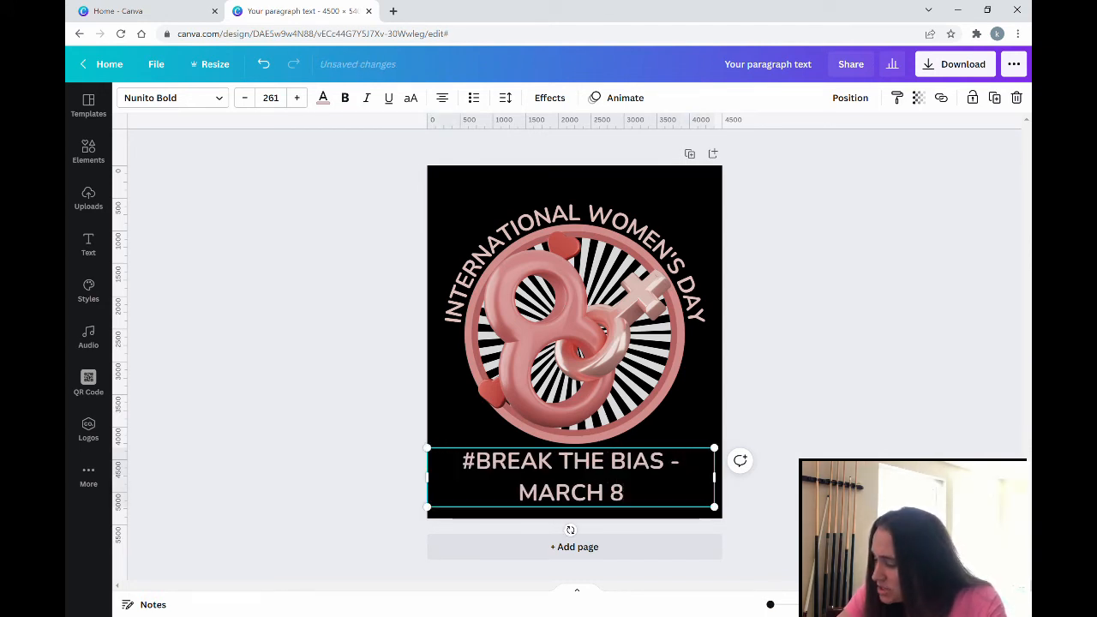
{"action": "type", "text": " 2022"}
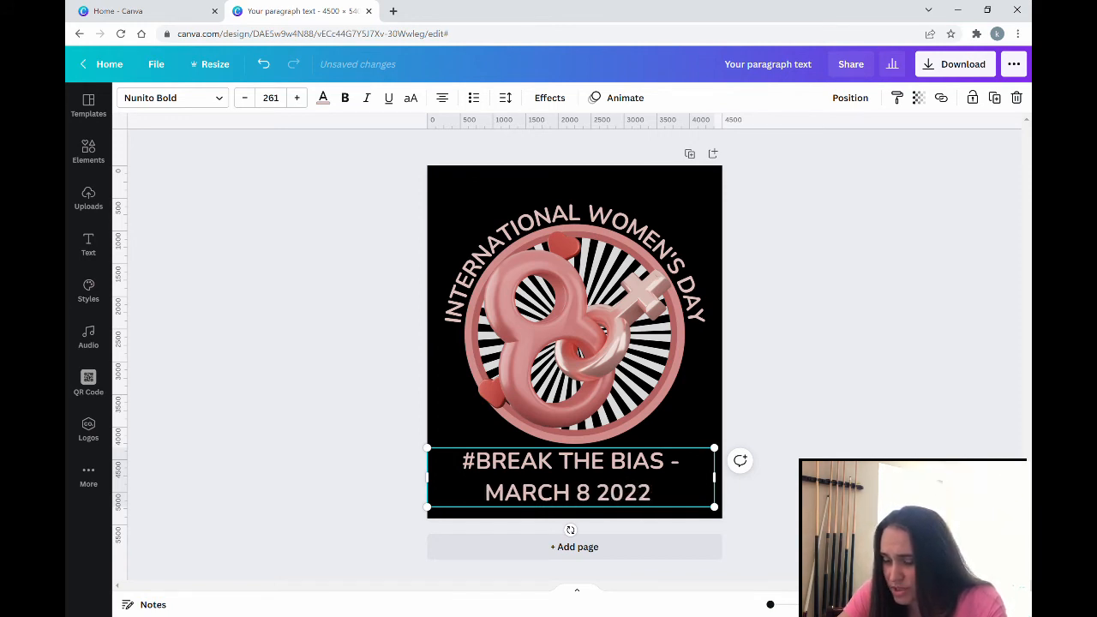
{"action": "type", "text": " -"}
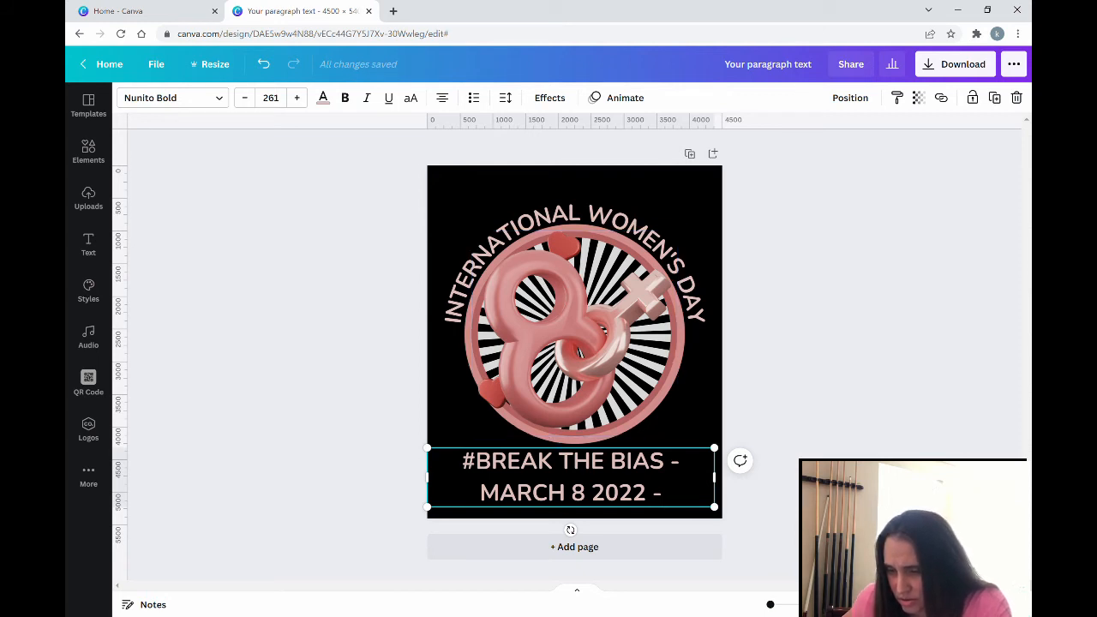
{"action": "left_click", "coordinate": [467, 452]}
{"action": "type", "text": "-"}
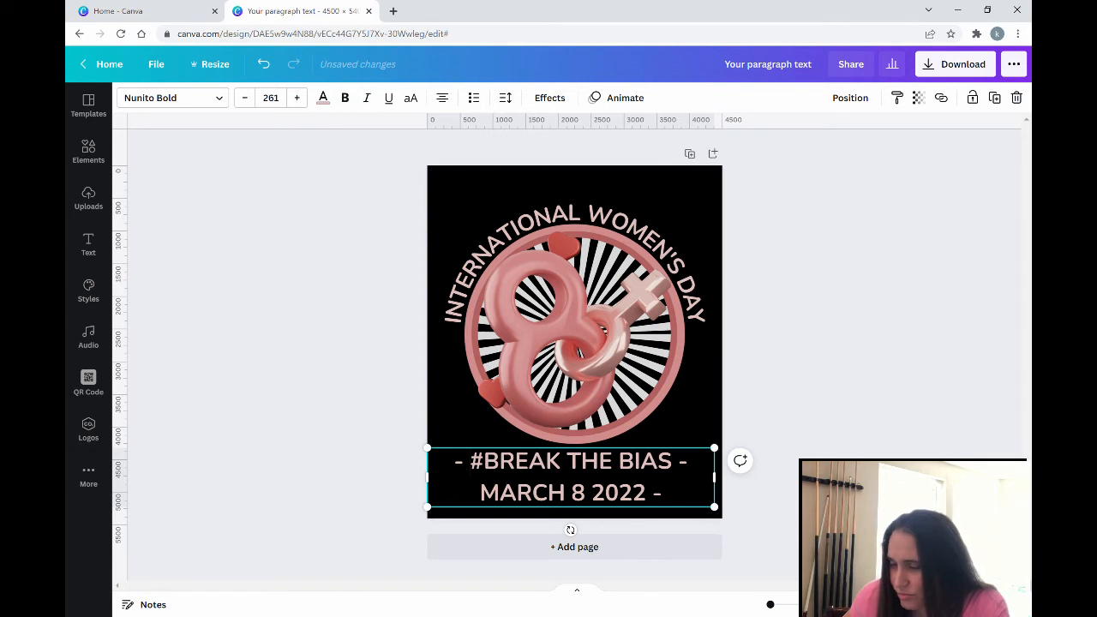
Step: Fit the slogan on one line and apply a Curve effect with a value of -47
{"action": "left_click_drag", "start_coordinate": [714, 478], "coordinate": [855, 461]}
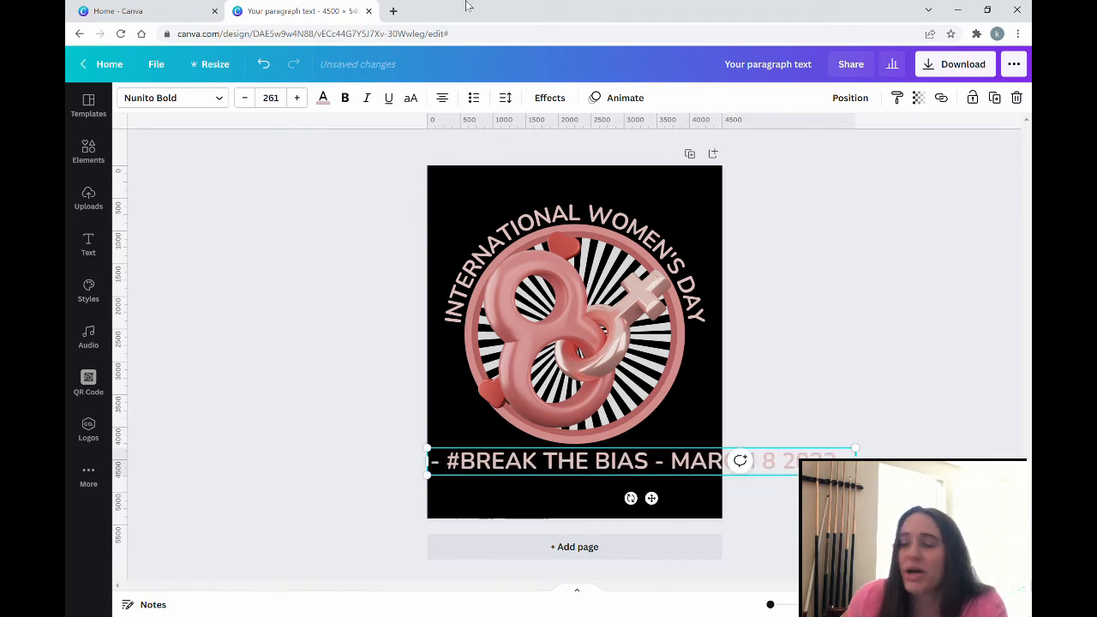
{"action": "left_click", "coordinate": [549, 98]}
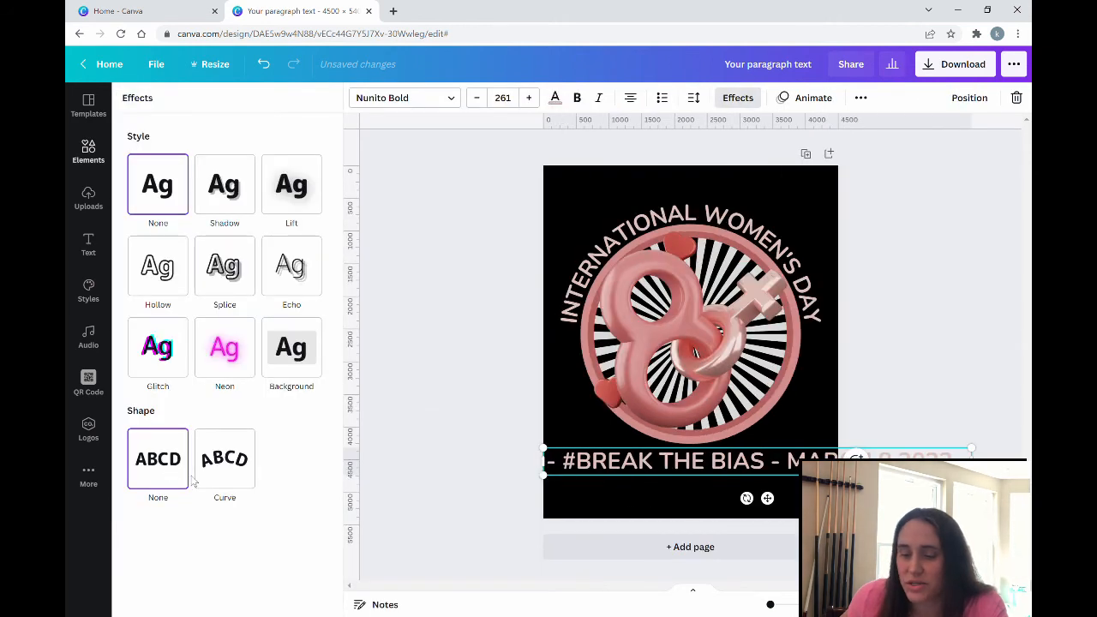
{"action": "left_click", "coordinate": [227, 467]}
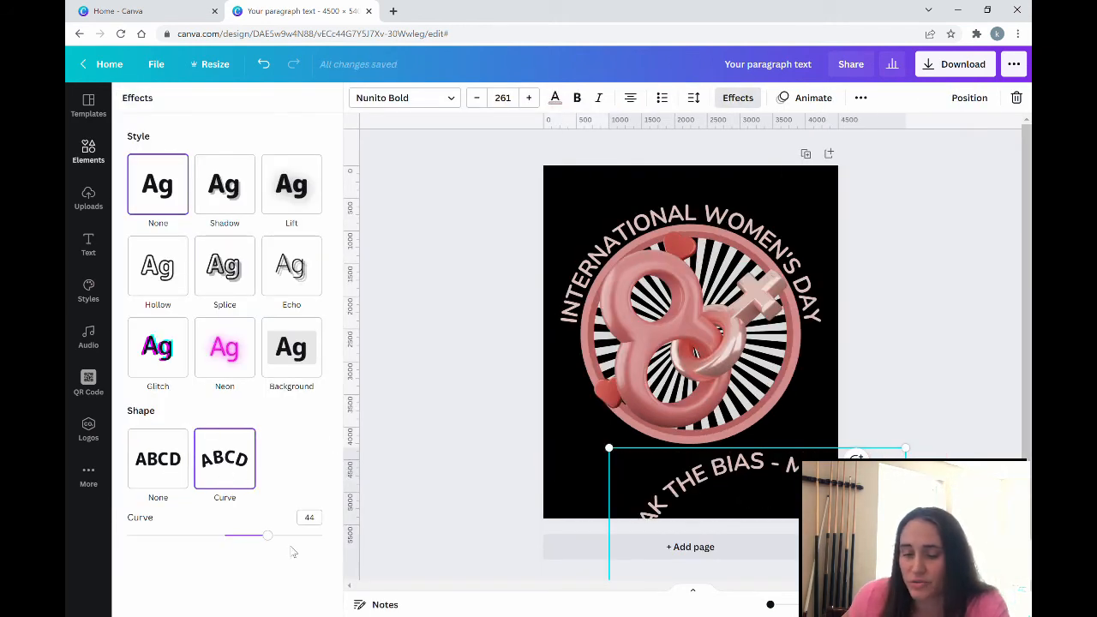
{"action": "left_click_drag", "start_coordinate": [268, 536], "coordinate": [179, 536]}
Step: Center the curved slogan around the bottom of the rings and reduce it to size 253
{"action": "left_click_drag", "start_coordinate": [665, 497], "coordinate": [602, 431]}
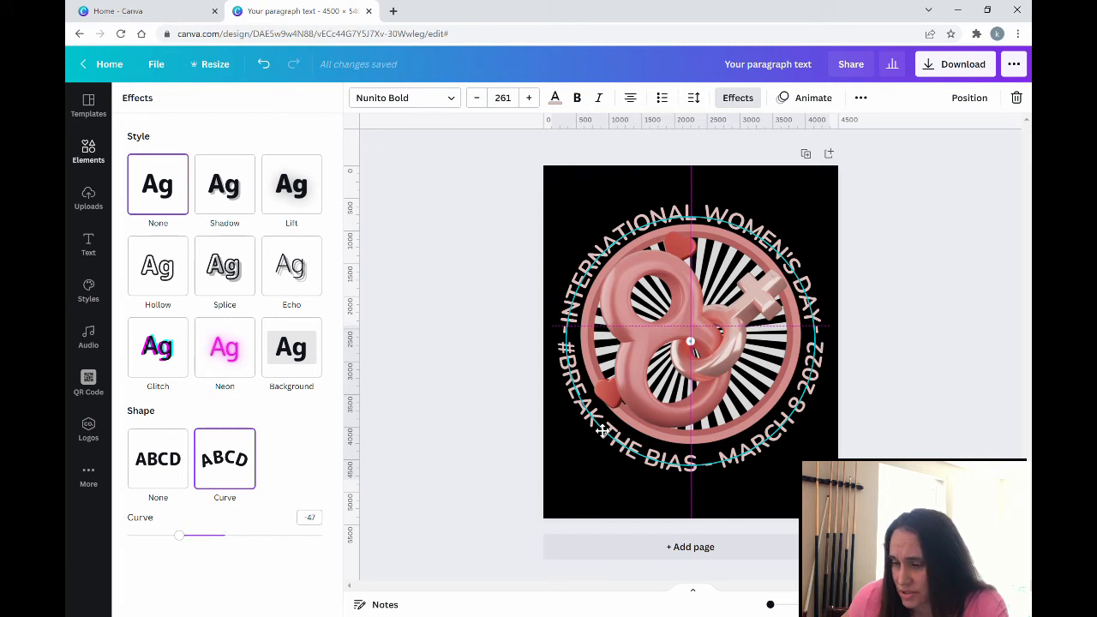
{"action": "left_click_drag", "start_coordinate": [602, 430], "coordinate": [602, 435]}
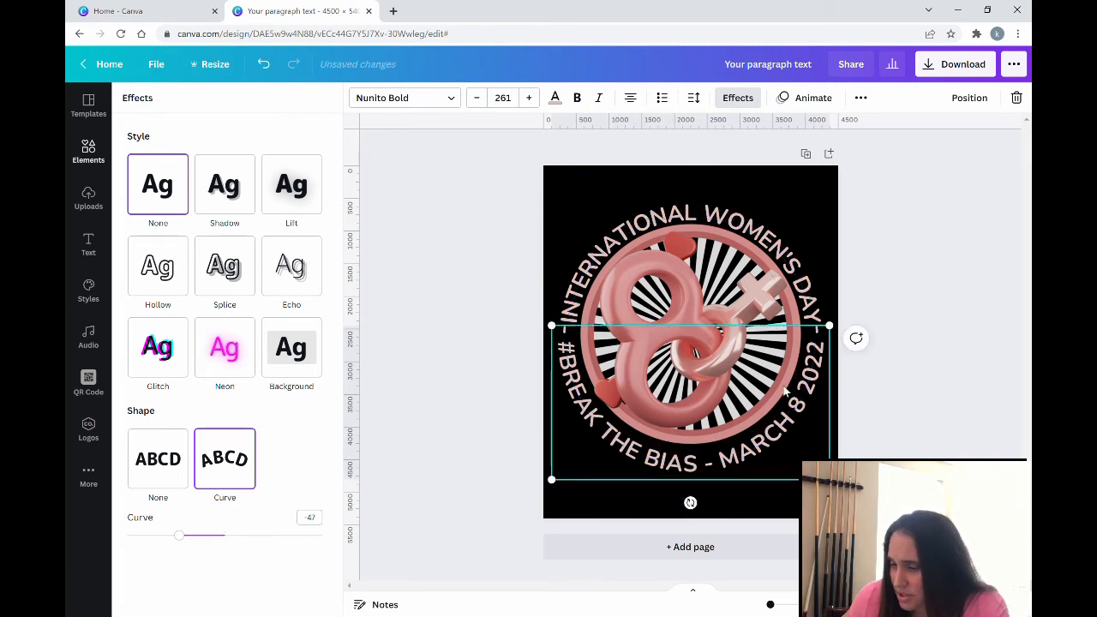
{"action": "left_click_drag", "start_coordinate": [829, 479], "coordinate": [818, 474]}
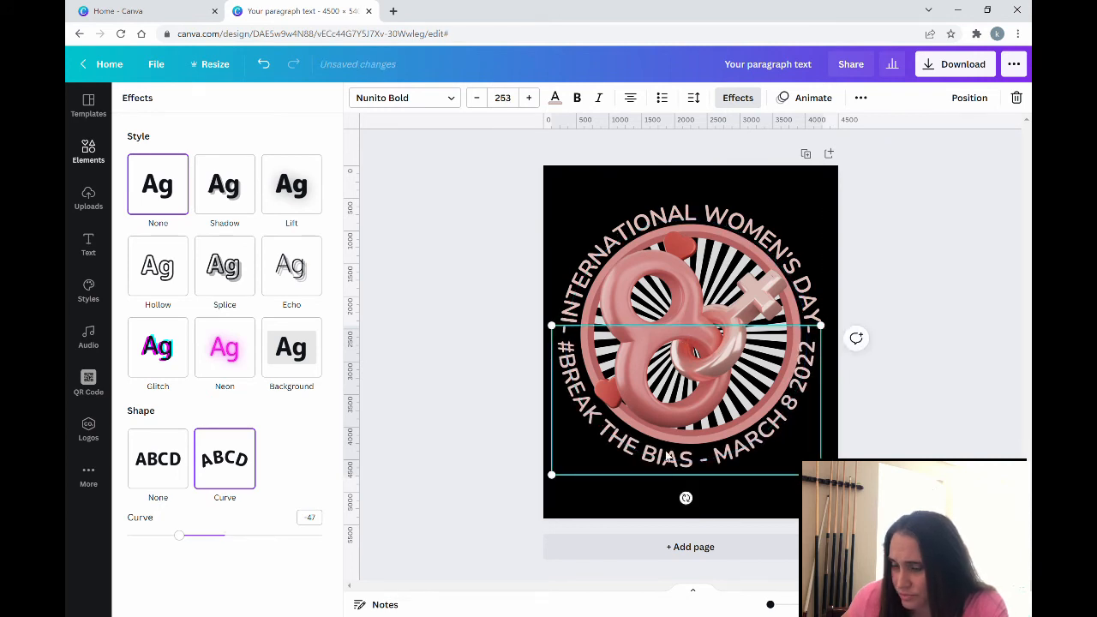
{"action": "mouse_move", "coordinate": [670, 458]}
{"action": "left_mouse_down"}
{"action": "mouse_move", "coordinate": [687, 459]}
{"action": "mouse_move", "coordinate": [669, 459]}
{"action": "left_mouse_up"}
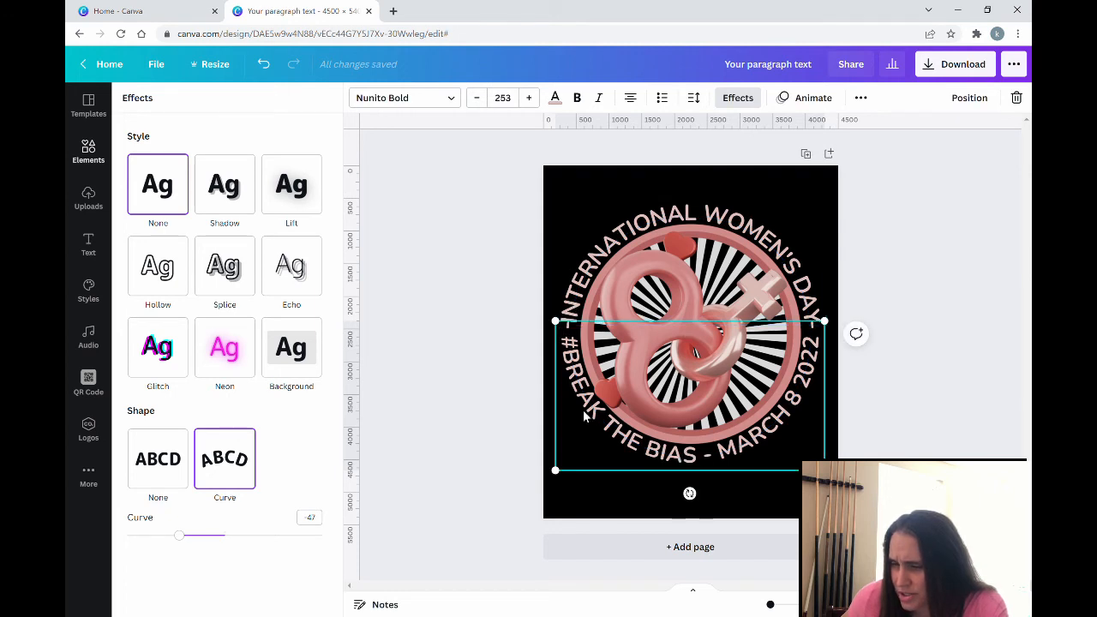
Step: Shrink the curved International Women's Day heading to size 252, checking it against the lower slogan's font size
{"action": "left_click", "coordinate": [583, 272]}
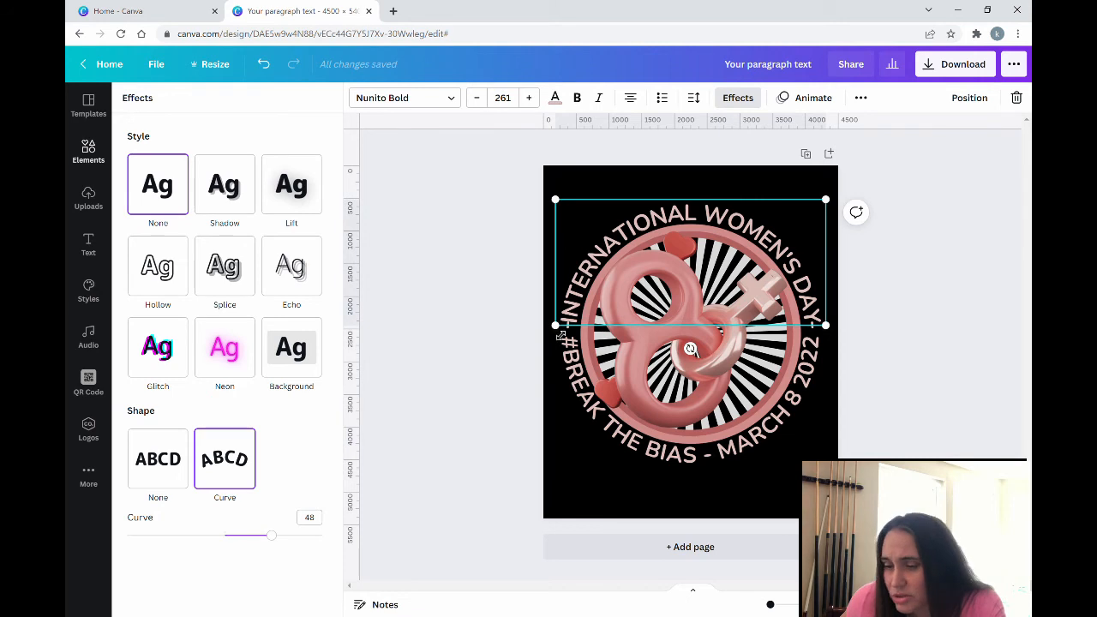
{"action": "left_click_drag", "start_coordinate": [560, 331], "coordinate": [557, 323]}
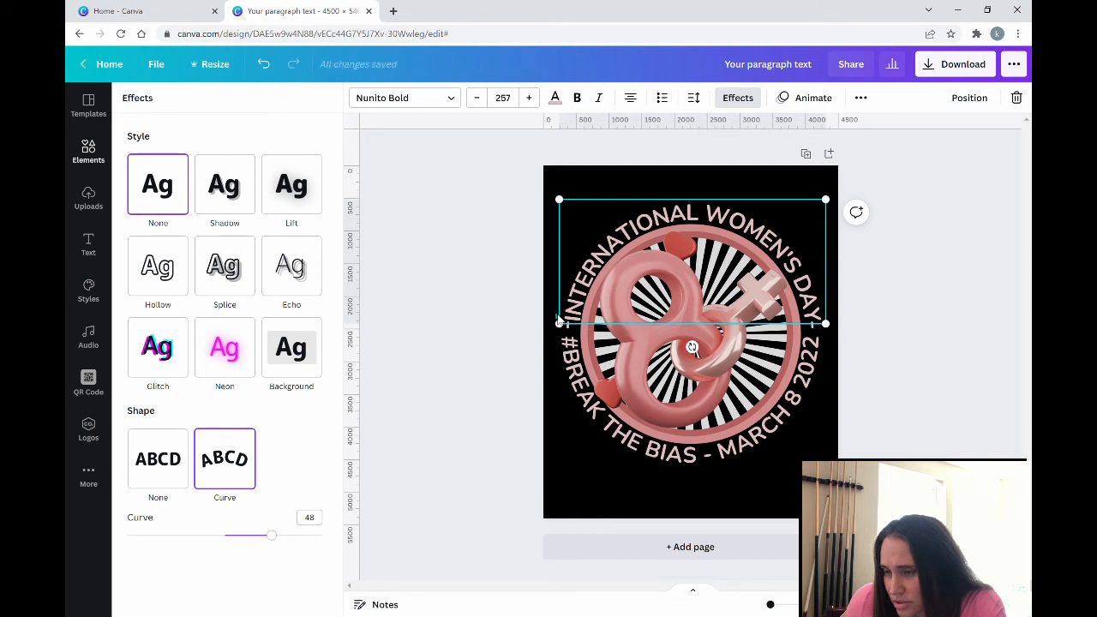
{"action": "left_click", "coordinate": [558, 318]}
{"action": "left_click", "coordinate": [549, 444]}
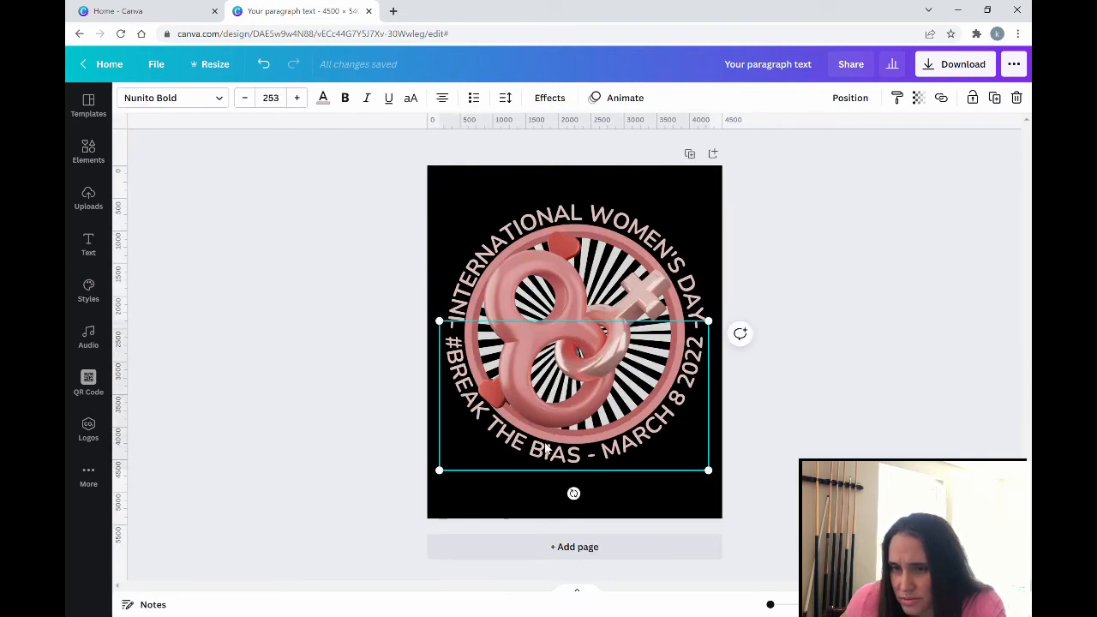
{"action": "left_click", "coordinate": [542, 227]}
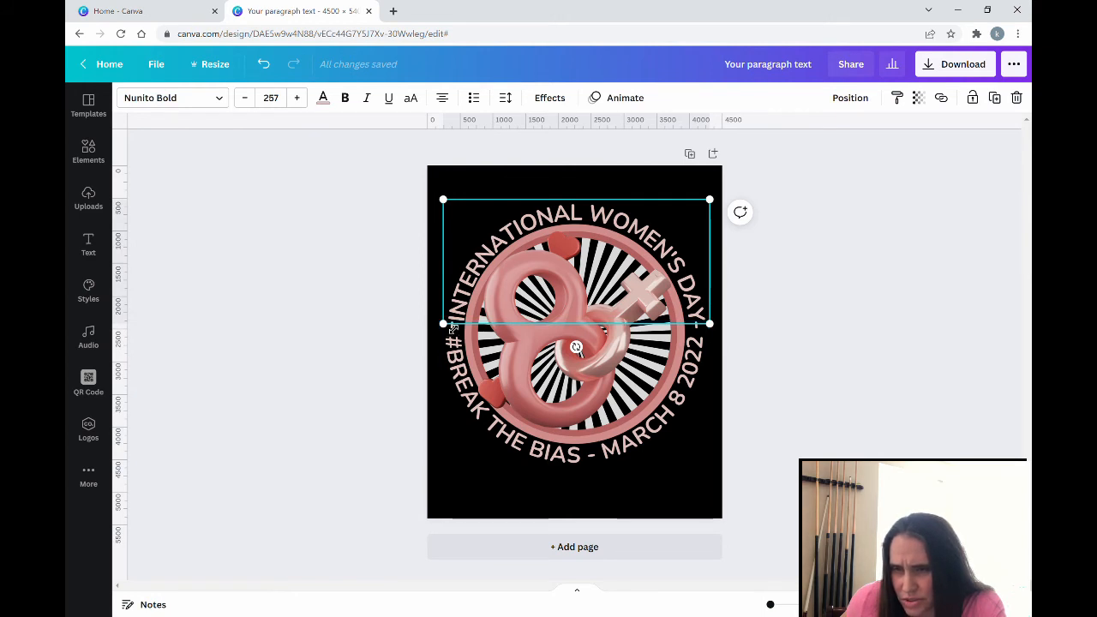
{"action": "left_click_drag", "start_coordinate": [449, 330], "coordinate": [449, 322]}
Step: Set the curved heading's font size to 253 to match the slogan
{"action": "left_click", "coordinate": [274, 99]}
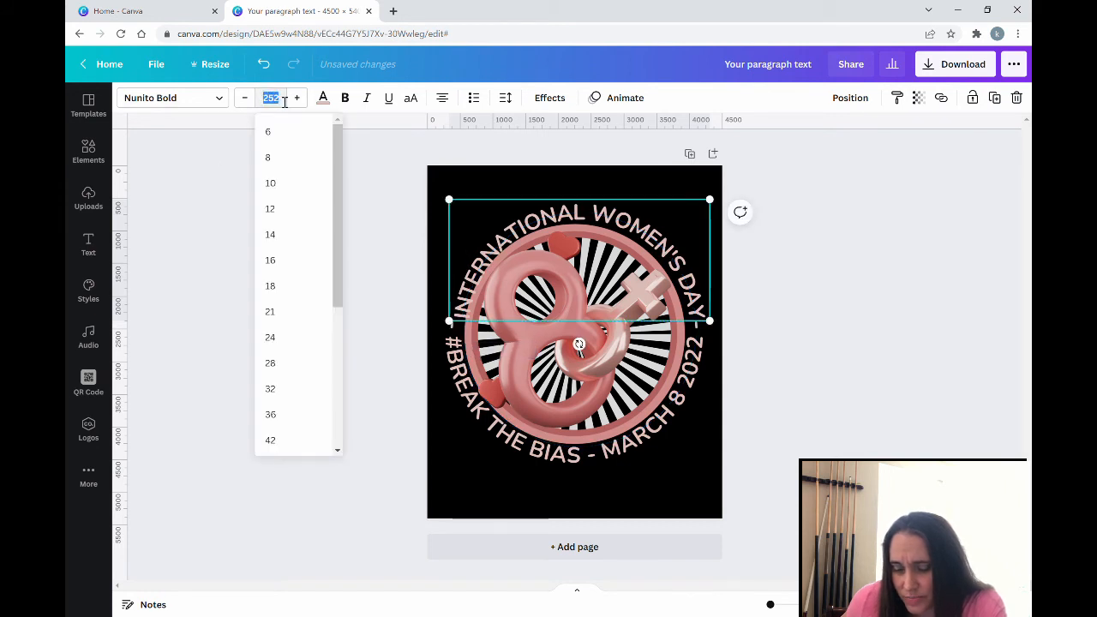
{"action": "type", "text": "3"}
{"action": "key", "text": "Return"}
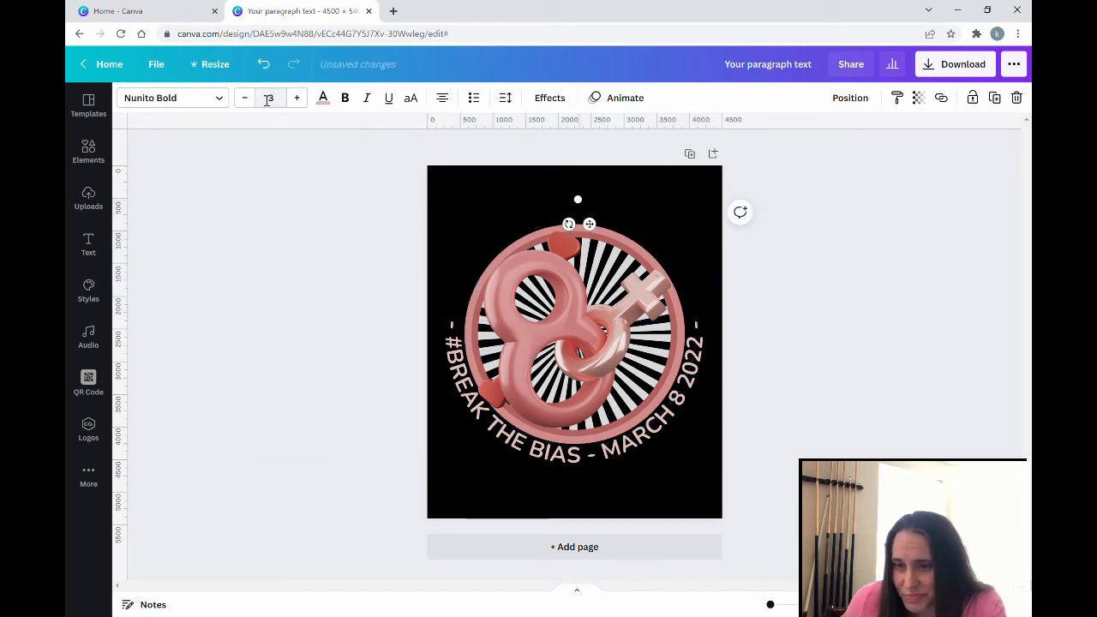
{"action": "left_click", "coordinate": [266, 98]}
{"action": "type", "text": "25"}
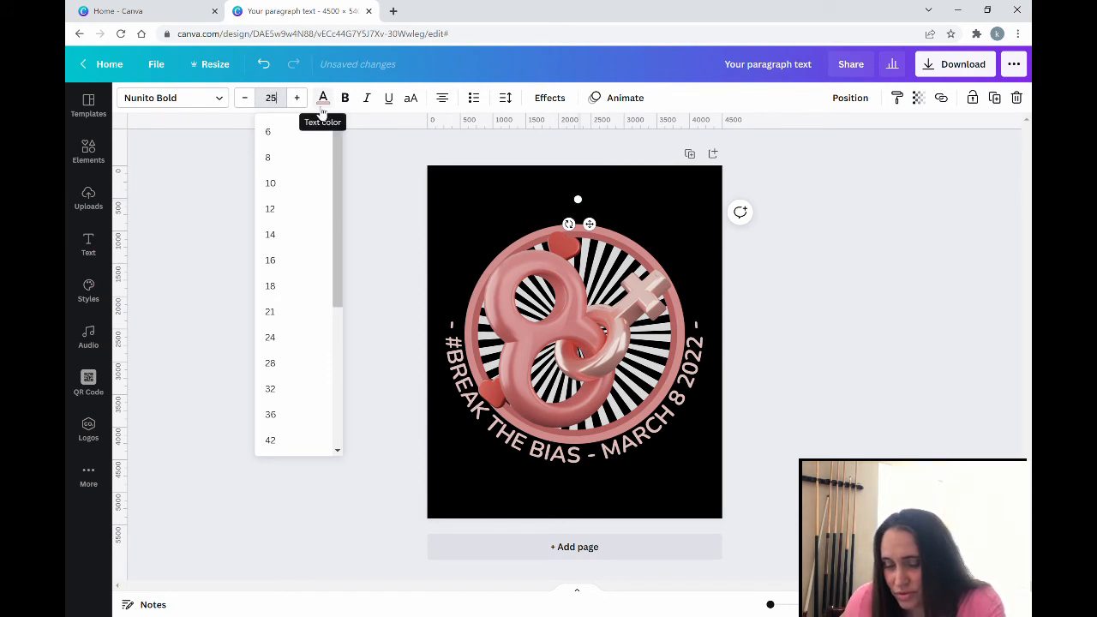
{"action": "left_click", "coordinate": [366, 183]}
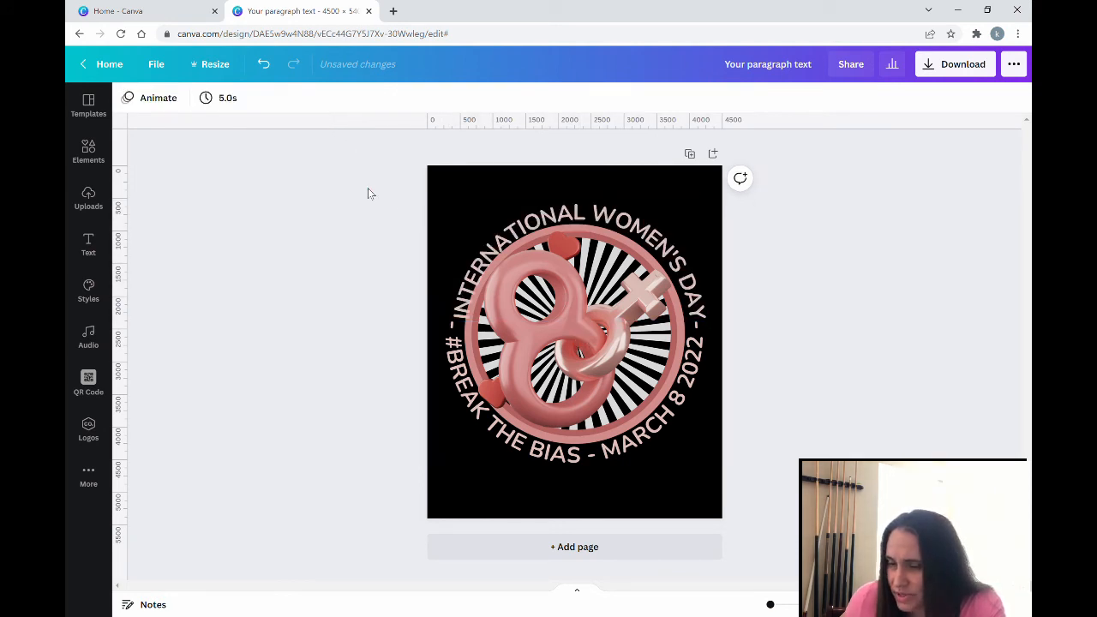
Step: Nudge the International Women's Day heading into place above the rings and set its Curve value to 46
{"action": "left_click", "coordinate": [573, 220]}
{"action": "left_click_drag", "start_coordinate": [573, 219], "coordinate": [573, 221]}
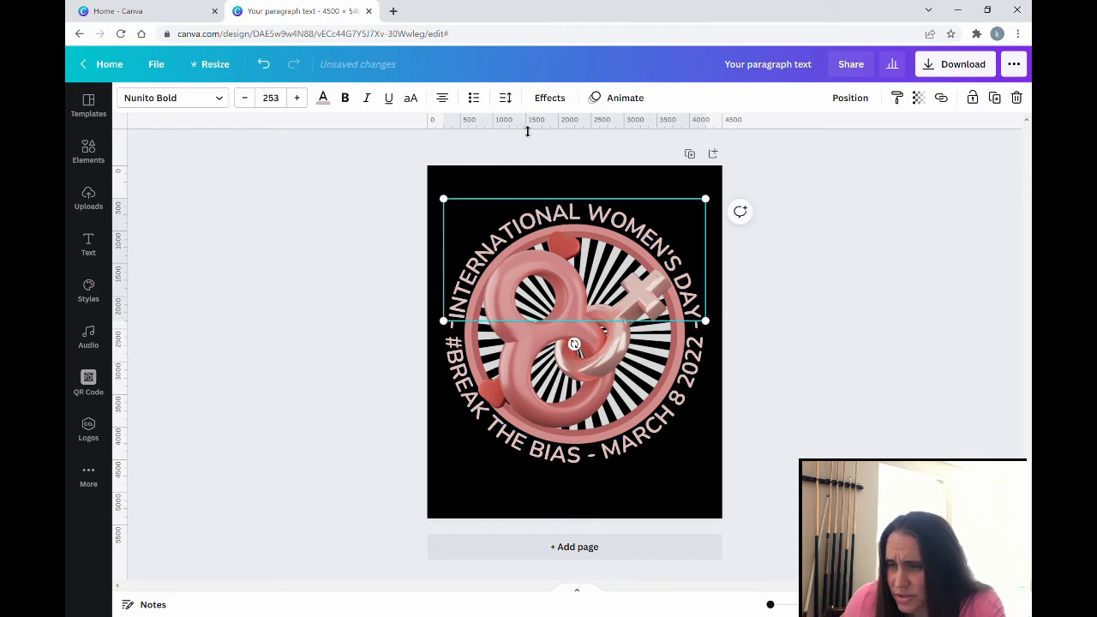
{"action": "left_click", "coordinate": [549, 98]}
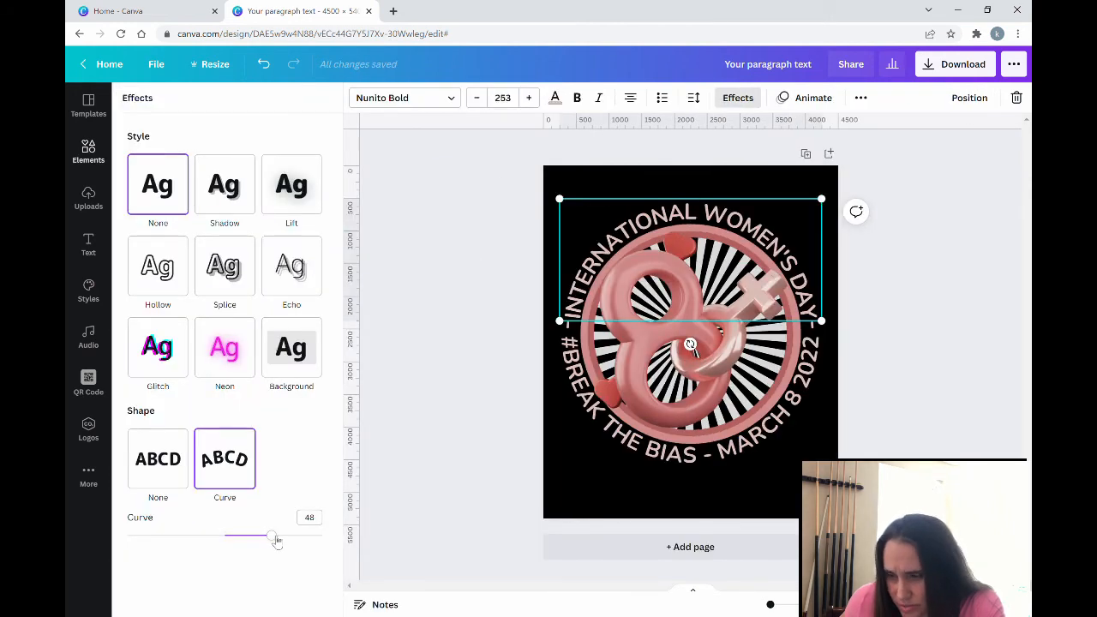
{"action": "left_click_drag", "start_coordinate": [270, 535], "coordinate": [274, 540]}
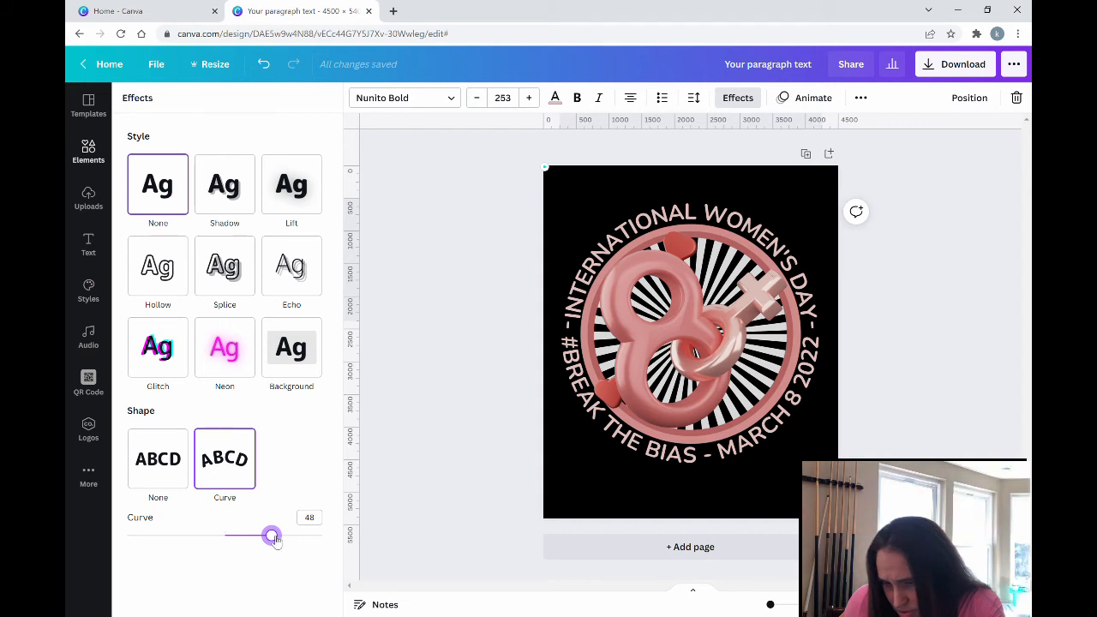
{"action": "left_click_drag", "start_coordinate": [273, 539], "coordinate": [272, 539]}
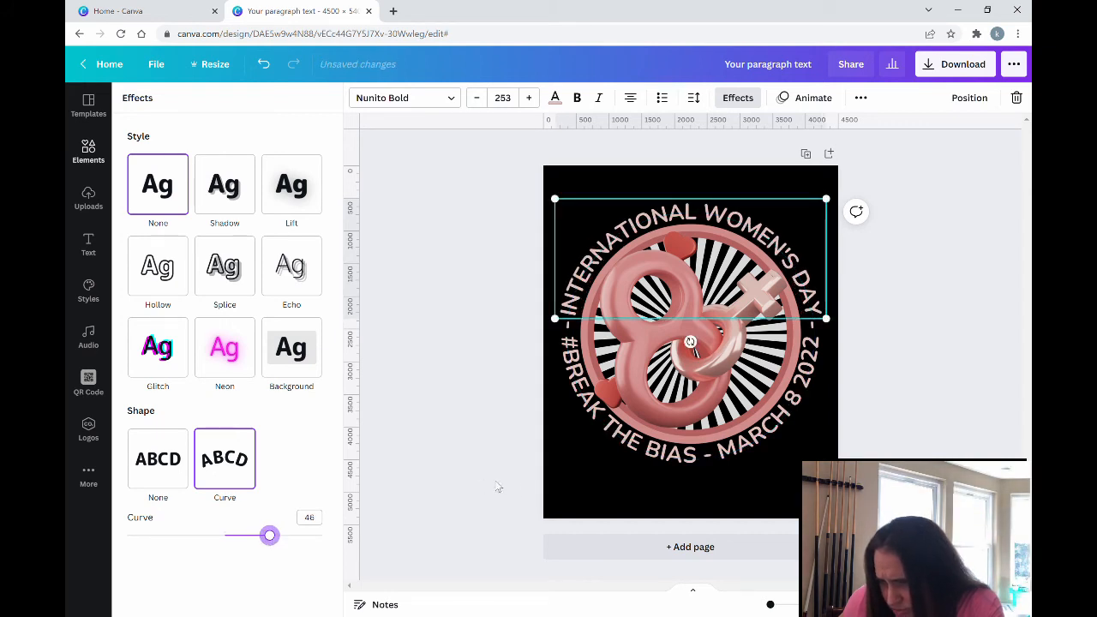
Step: Set the #BREAK THE BIAS slogan's Curve value to -46 and center it around the bottom of the rings
{"action": "left_click", "coordinate": [660, 456]}
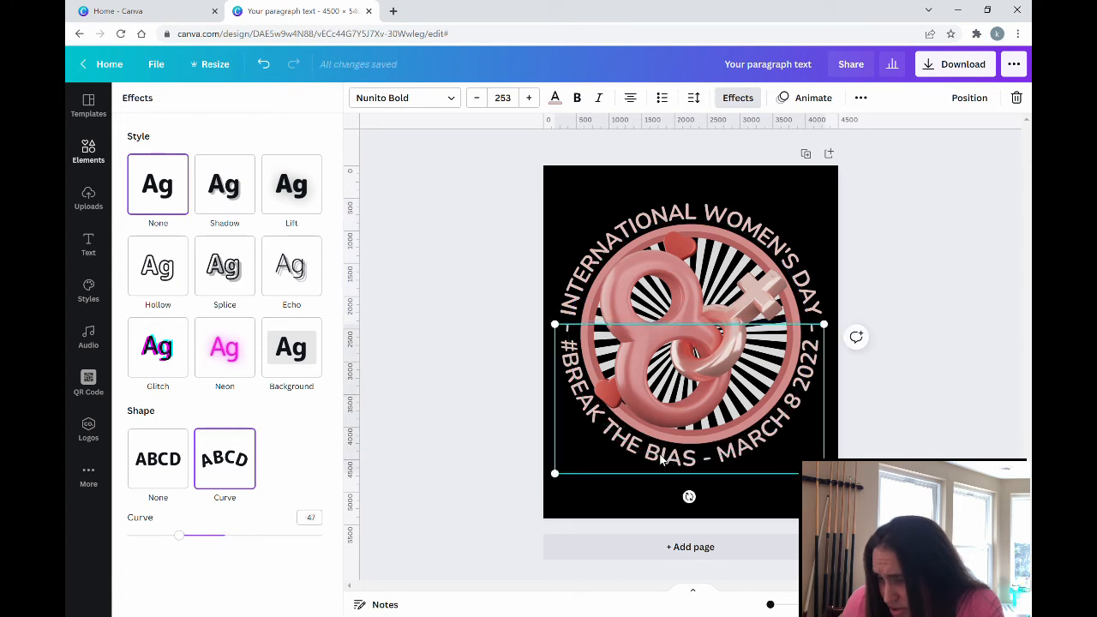
{"action": "left_click", "coordinate": [663, 459]}
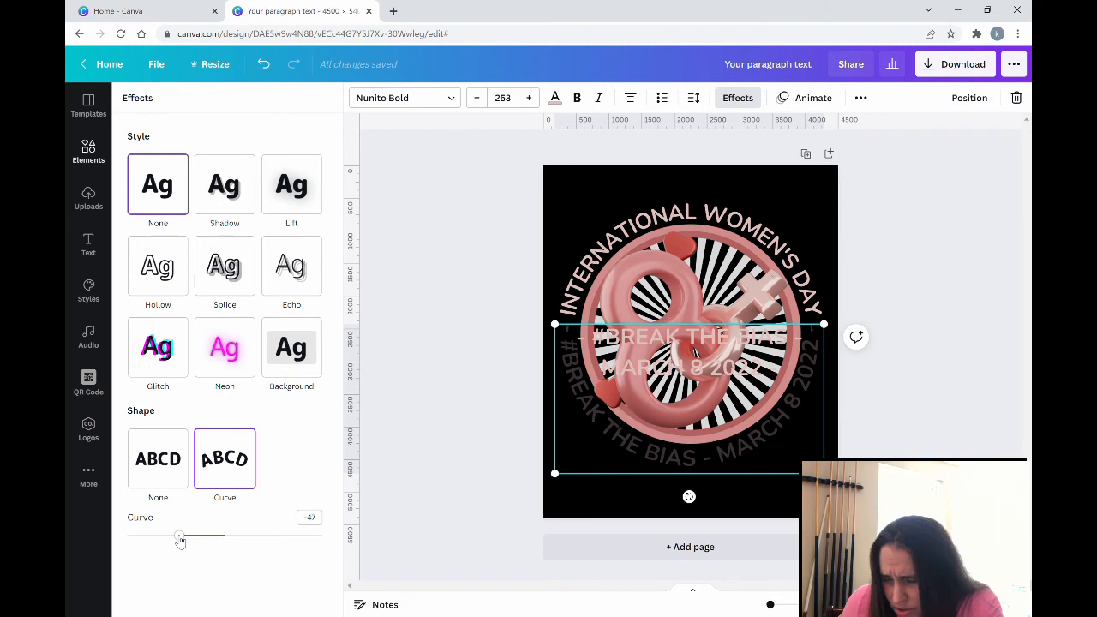
{"action": "left_click_drag", "start_coordinate": [180, 537], "coordinate": [184, 540]}
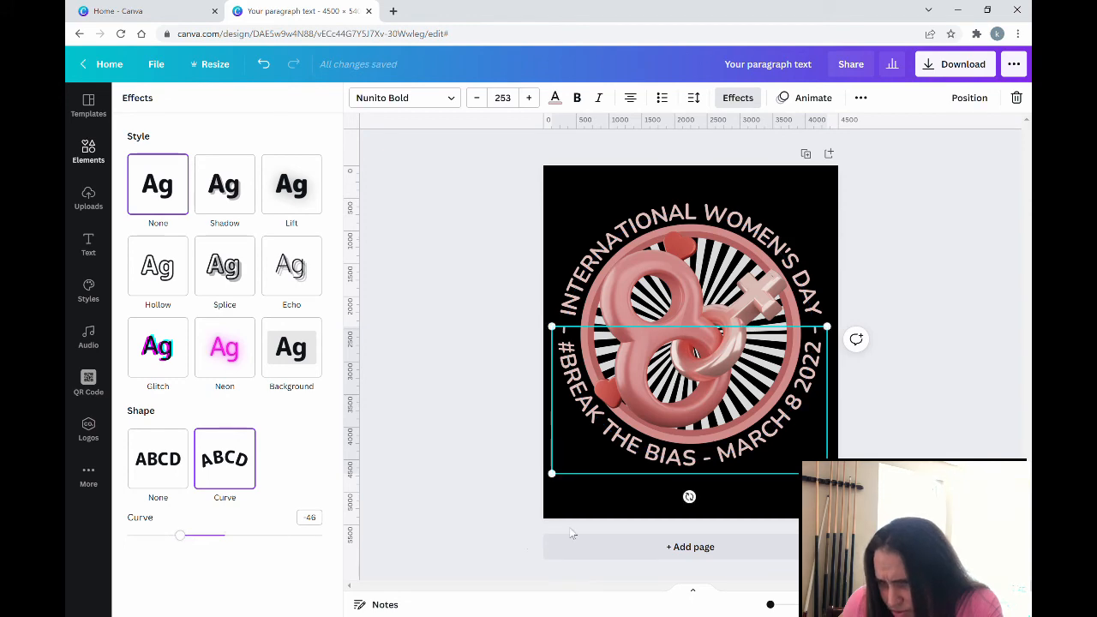
{"action": "left_click", "coordinate": [533, 456]}
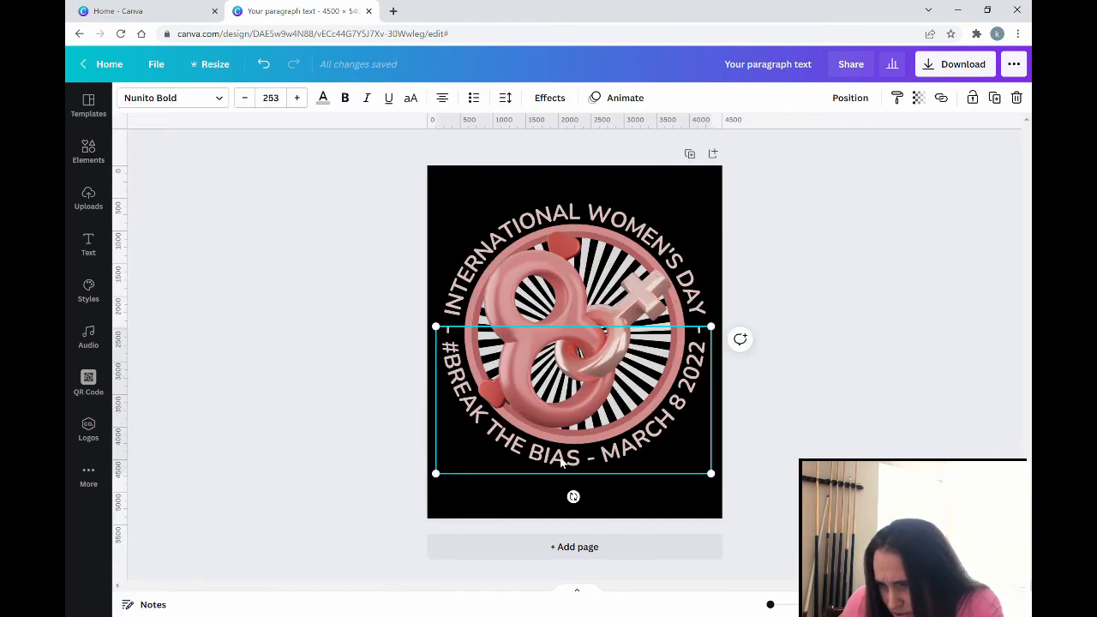
{"action": "left_click_drag", "start_coordinate": [559, 461], "coordinate": [565, 464]}
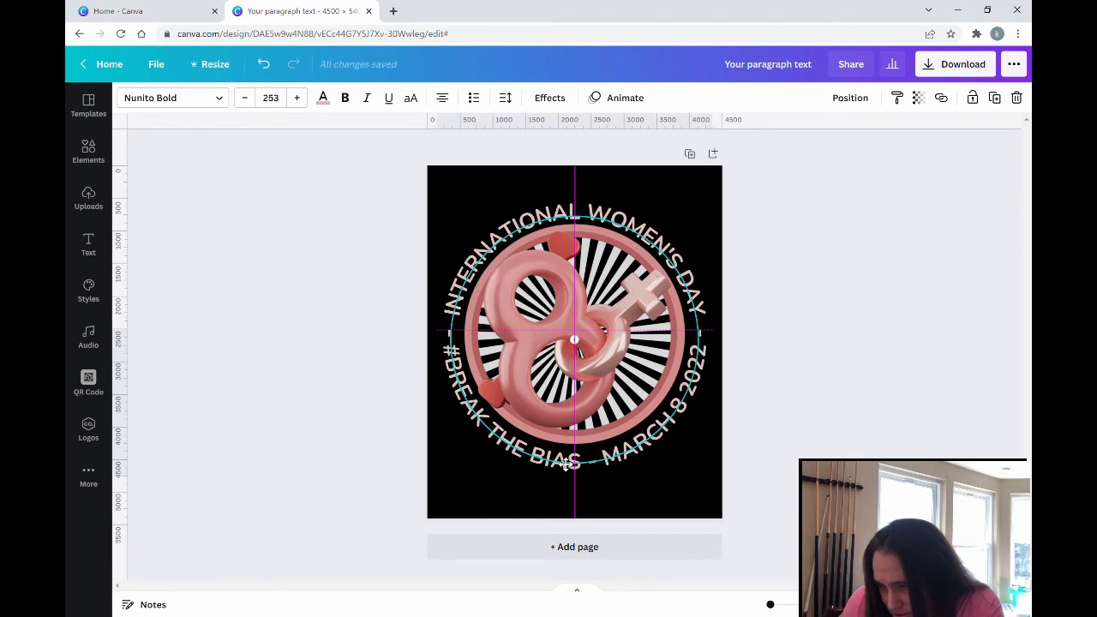
{"action": "left_click_drag", "start_coordinate": [565, 463], "coordinate": [565, 460]}
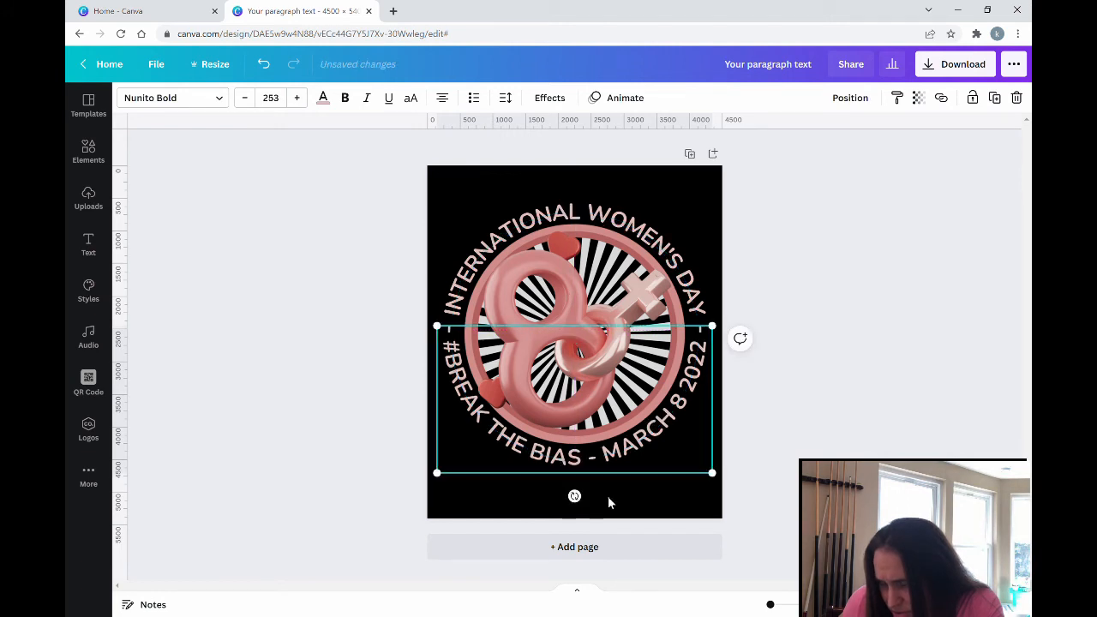
{"action": "left_click", "coordinate": [632, 508]}
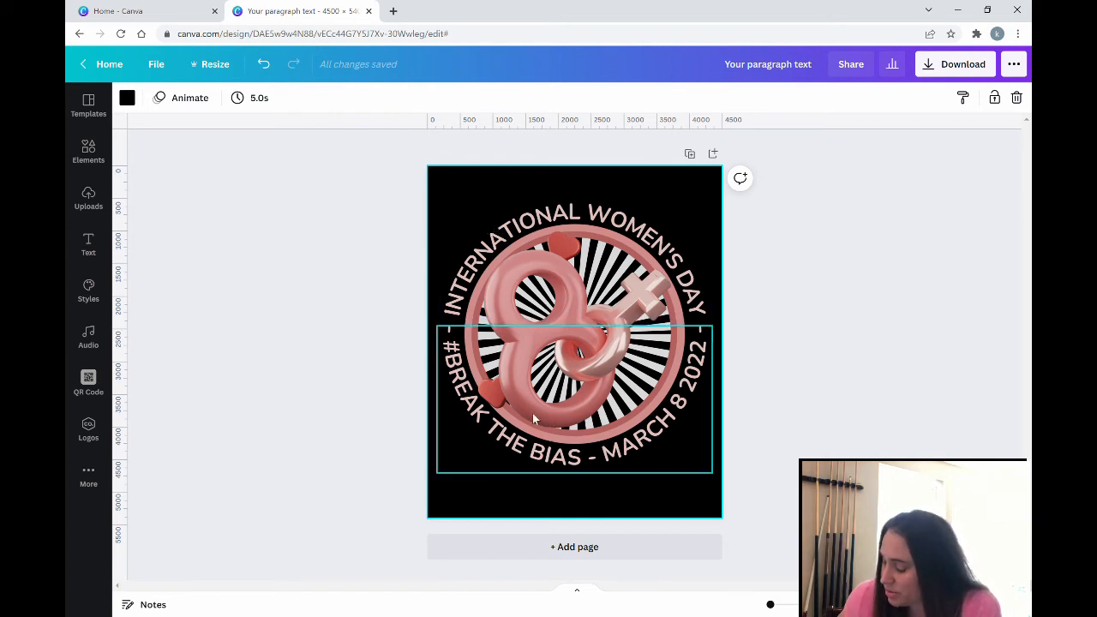
Step: Recolor the curved International Women's Day heading with the photo color #d18d8b
{"action": "left_click", "coordinate": [518, 232]}
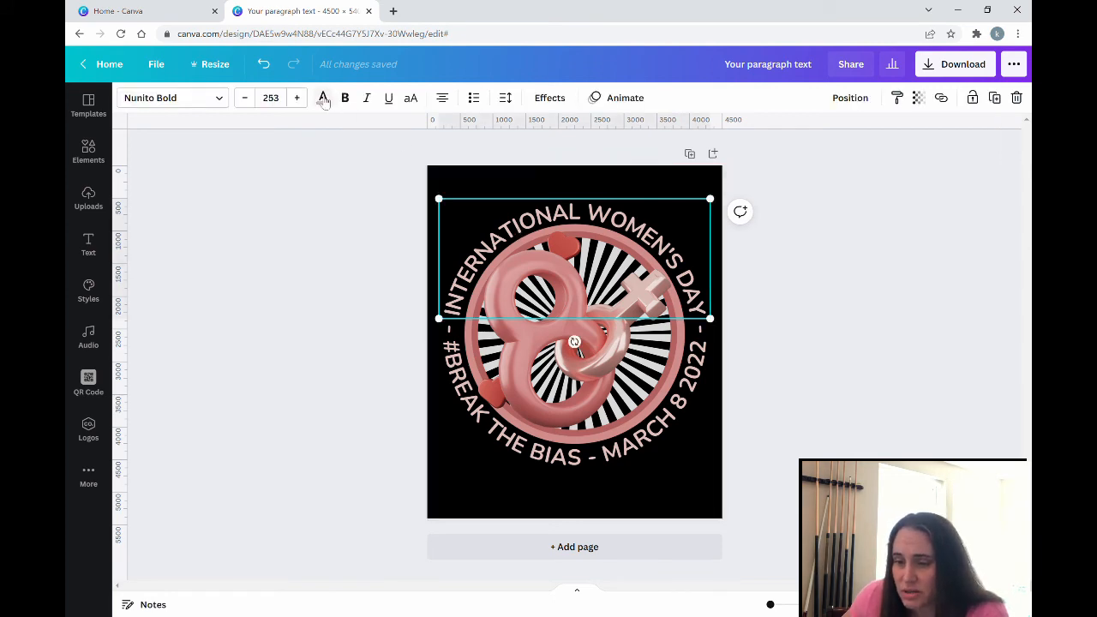
{"action": "left_click", "coordinate": [323, 97]}
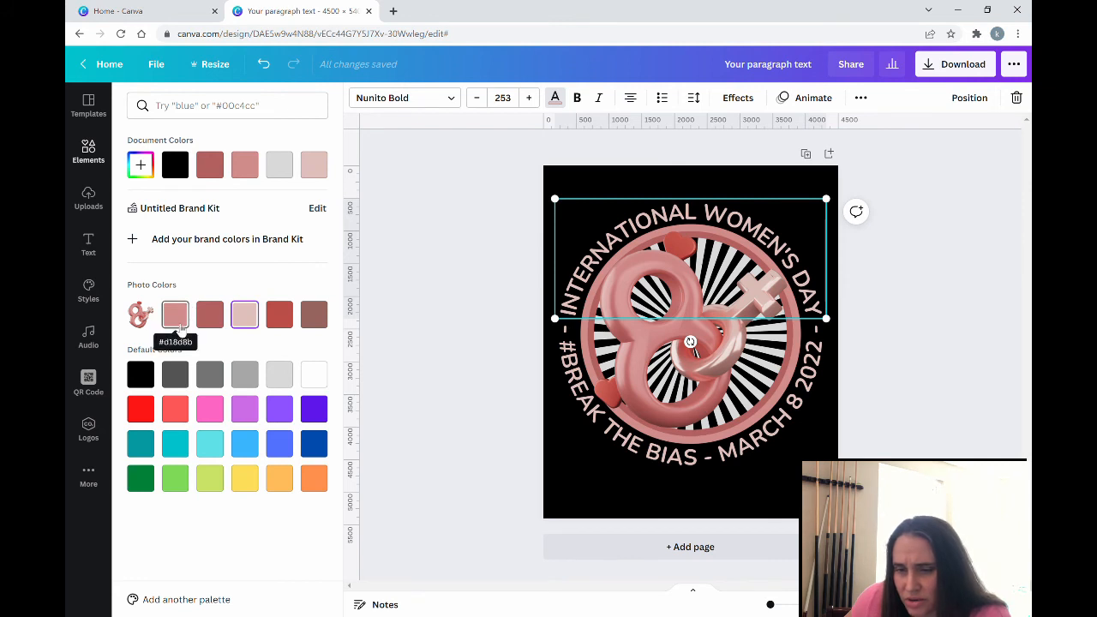
{"action": "left_click", "coordinate": [176, 317]}
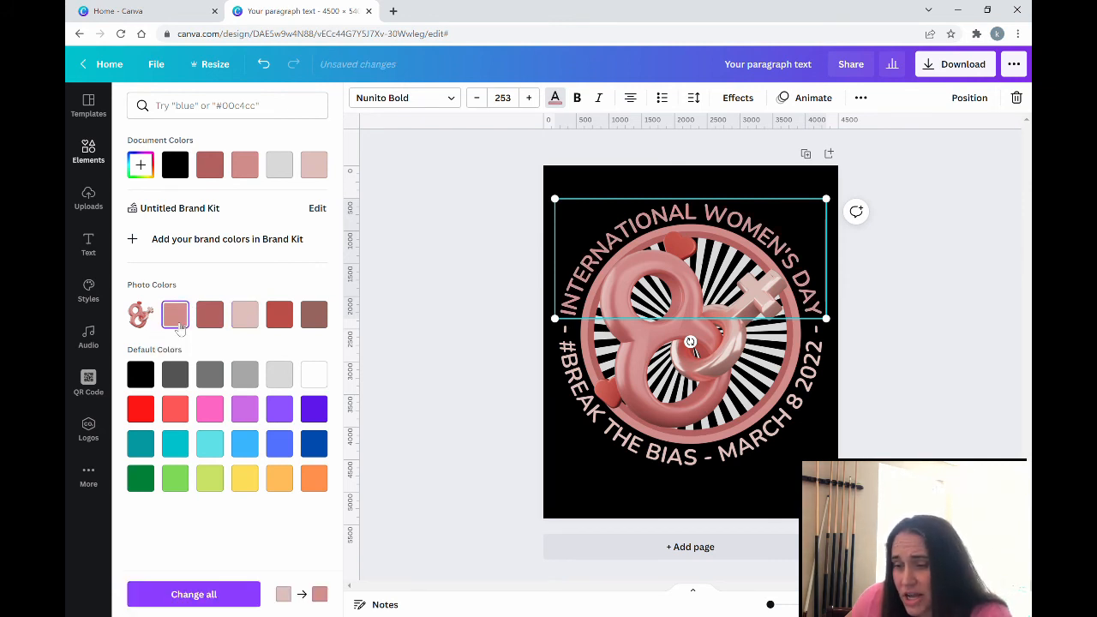
Step: Recolor the three dashes in the #BREAK THE BIAS - MARCH 8 2022 slogan with the photo color #b3615f
{"action": "left_click", "coordinate": [667, 469]}
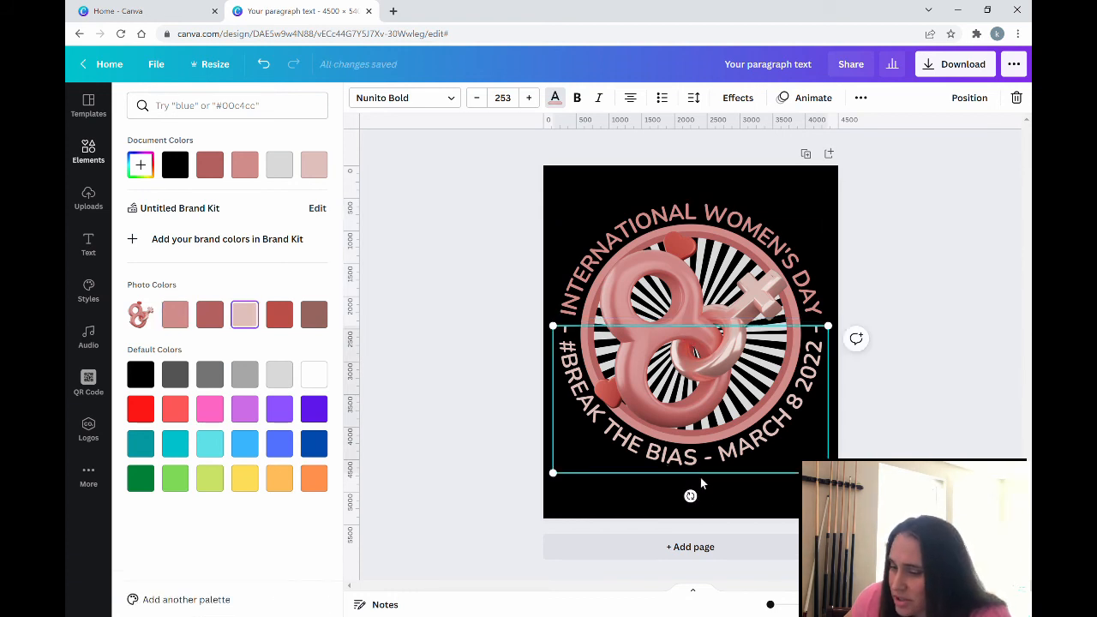
{"action": "left_click", "coordinate": [695, 465]}
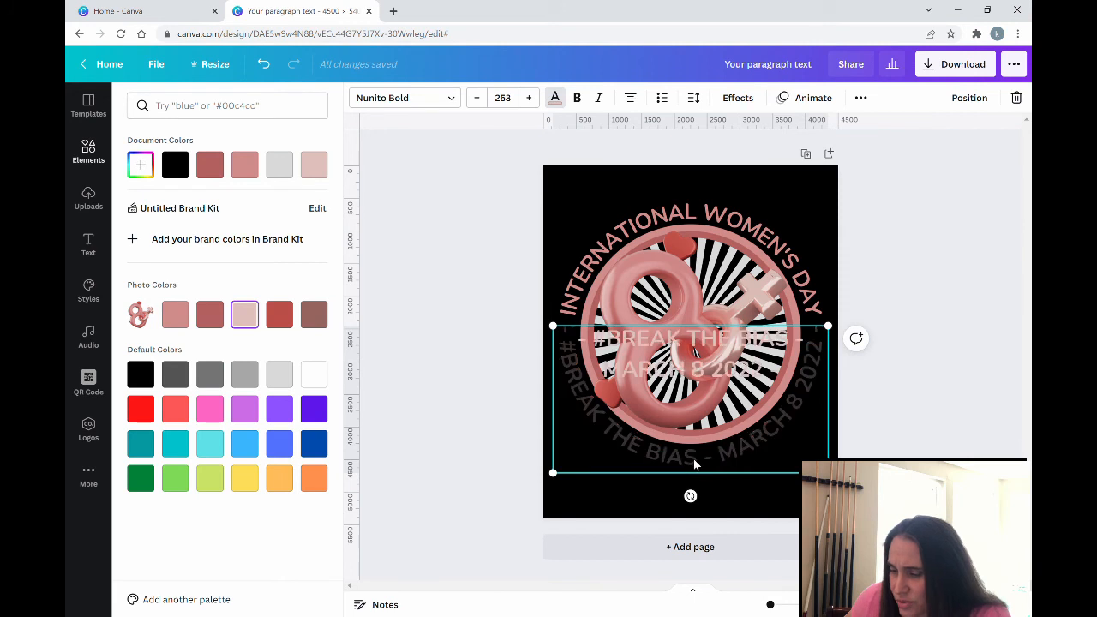
{"action": "left_click_drag", "start_coordinate": [591, 345], "coordinate": [579, 345]}
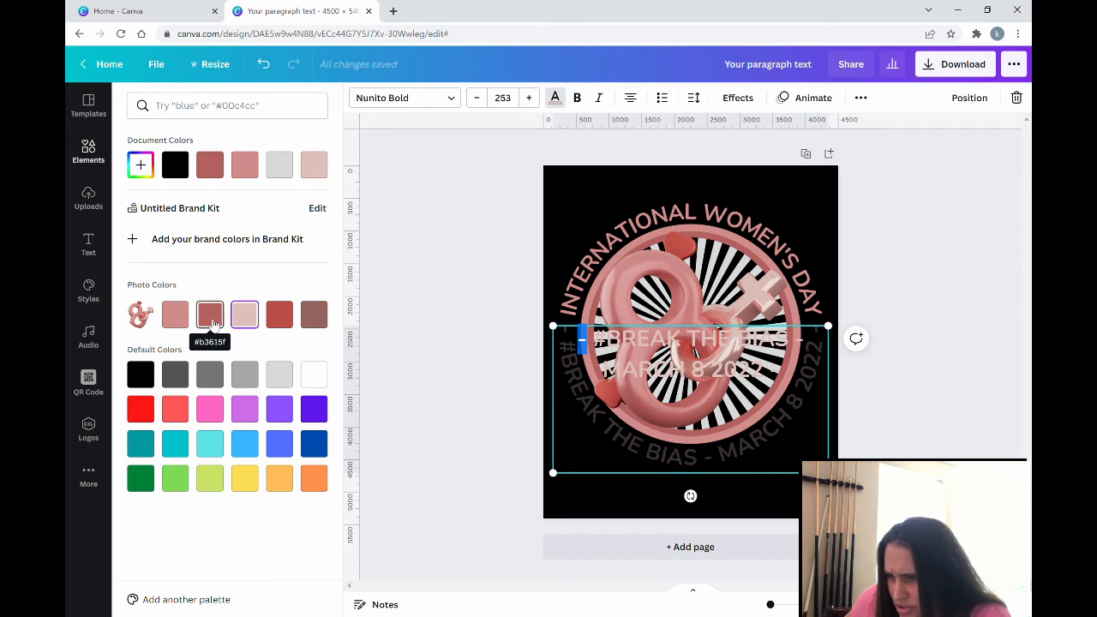
{"action": "left_click", "coordinate": [213, 321]}
{"action": "left_click_drag", "start_coordinate": [804, 342], "coordinate": [793, 343]}
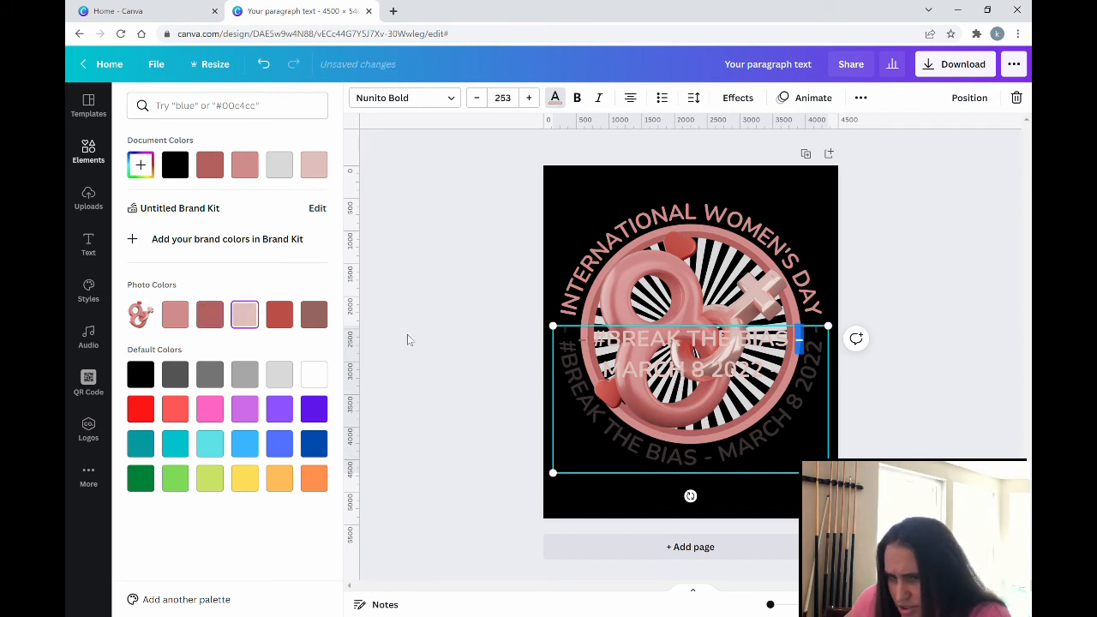
{"action": "left_click", "coordinate": [210, 314]}
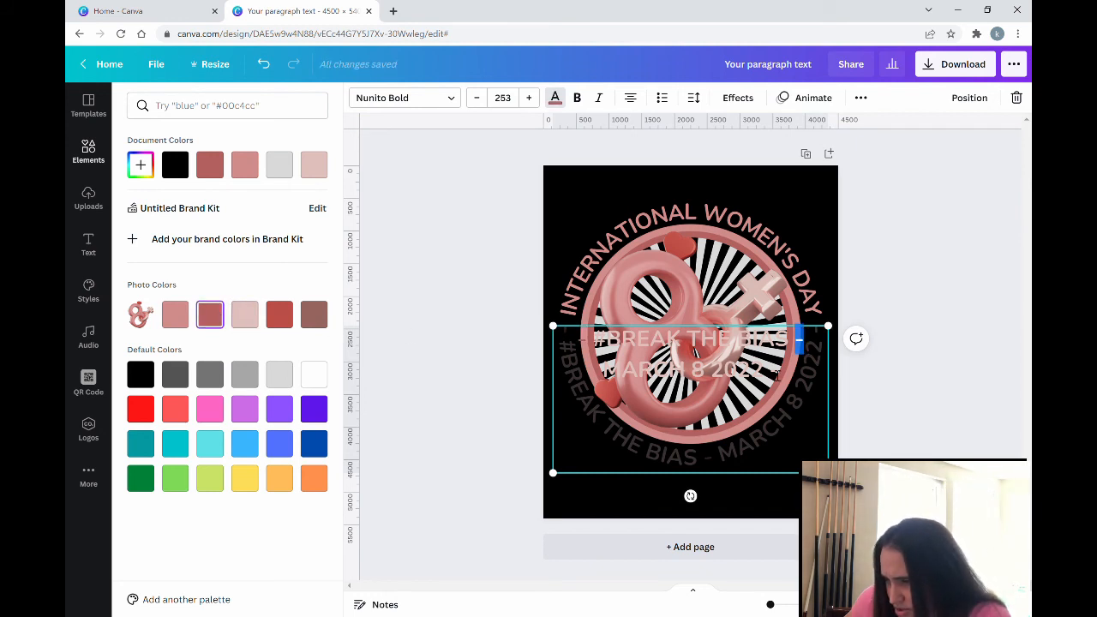
{"action": "left_click_drag", "start_coordinate": [769, 377], "coordinate": [783, 381]}
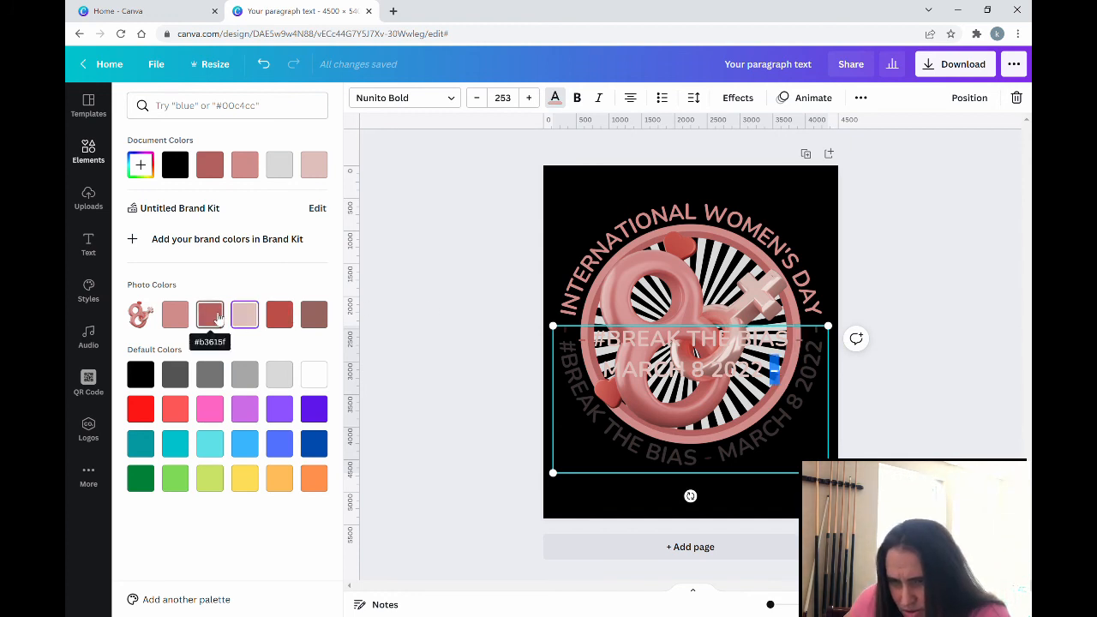
{"action": "left_click", "coordinate": [216, 317]}
{"action": "left_click", "coordinate": [898, 369]}
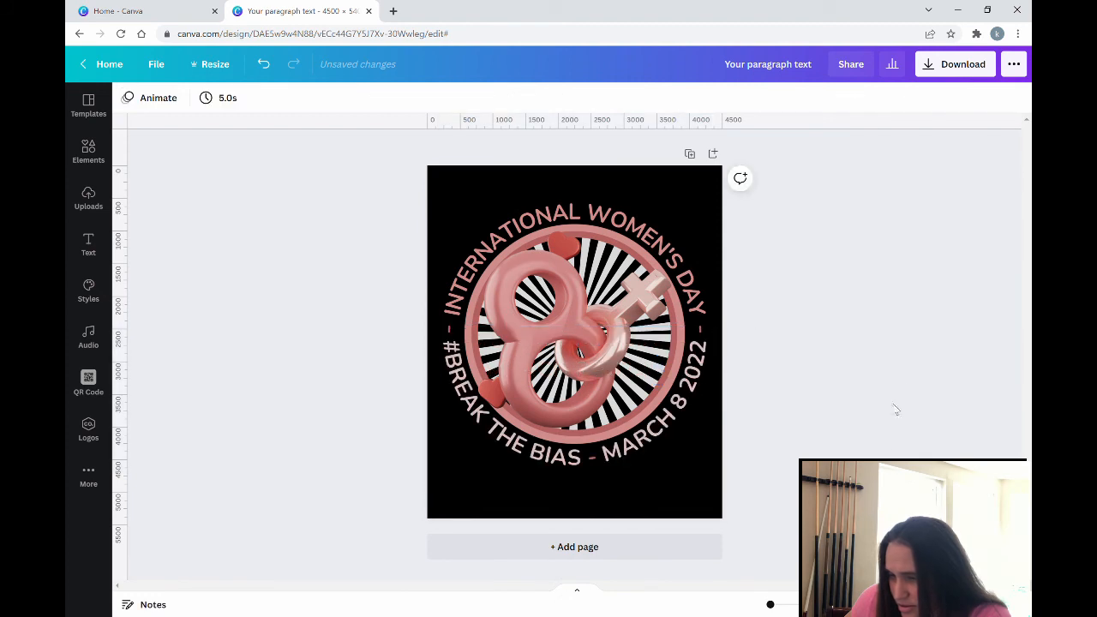
Step: Rename the design as INTERNATIONAL WOMEN'S DAY
{"action": "left_click", "coordinate": [638, 517]}
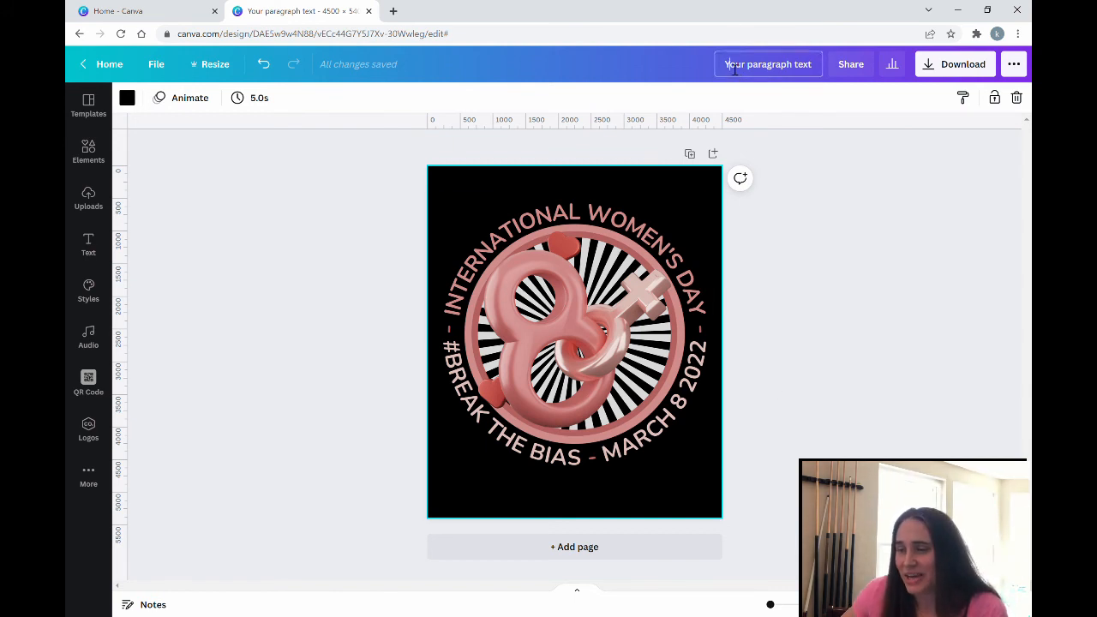
{"action": "left_click_drag", "start_coordinate": [735, 70], "coordinate": [797, 70]}
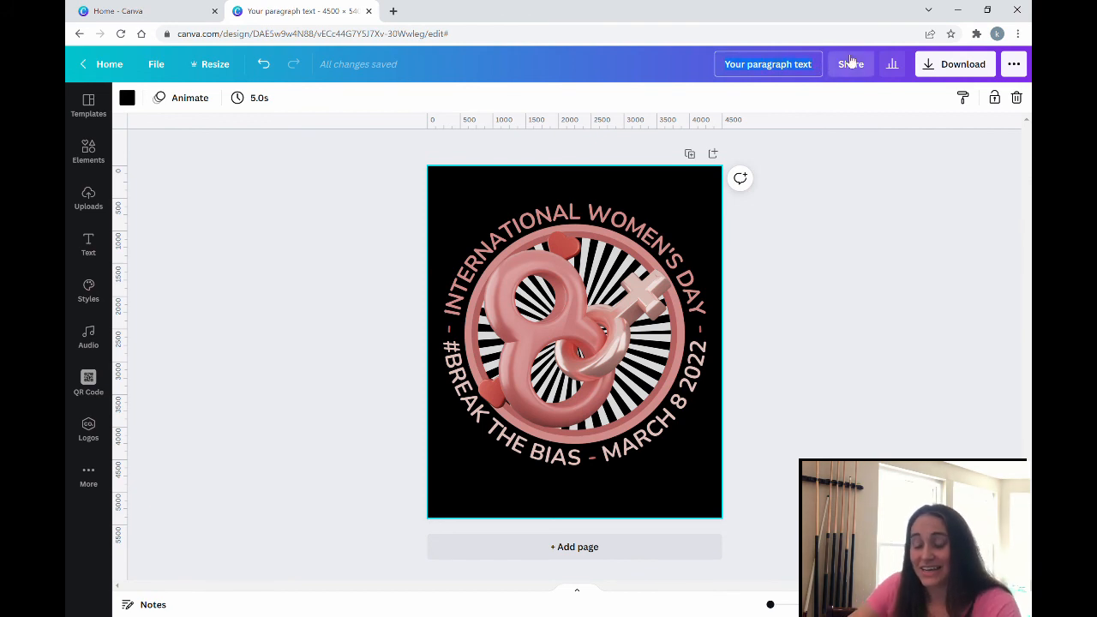
{"action": "type", "text": "IN"}
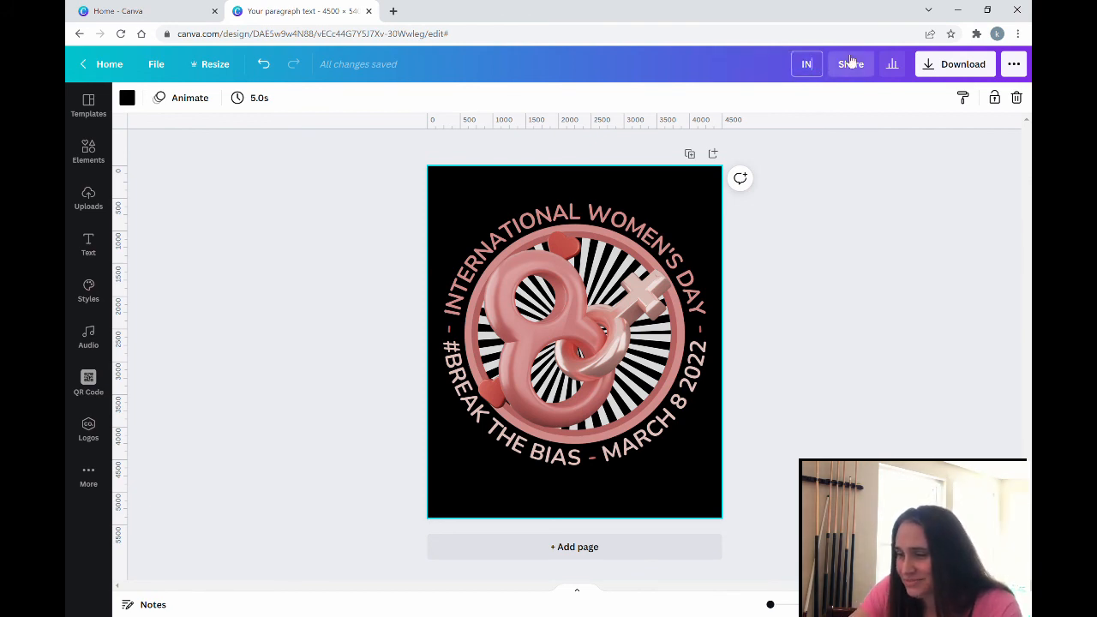
{"action": "type", "text": "TERNATIONAL"}
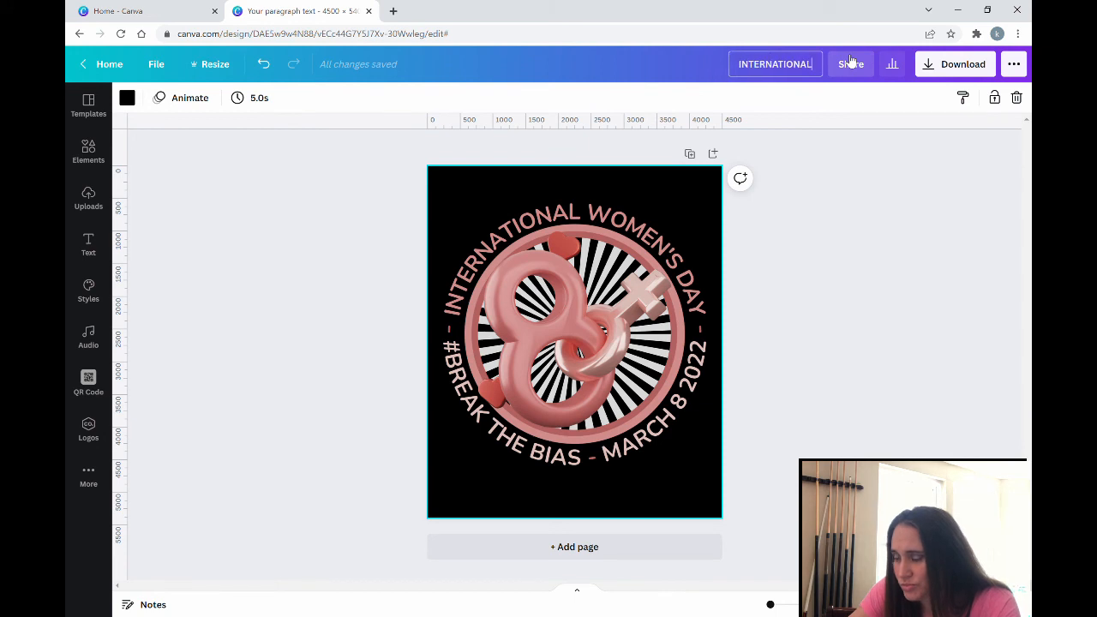
{"action": "type", "text": " WOMEN'S DAY"}
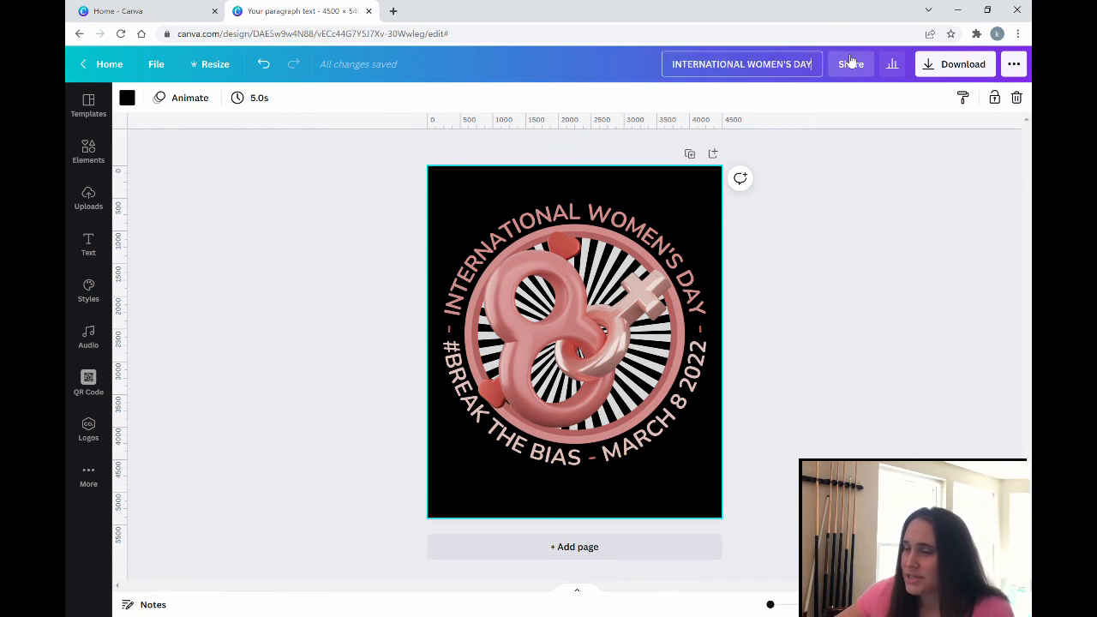
{"action": "left_click", "coordinate": [967, 325]}
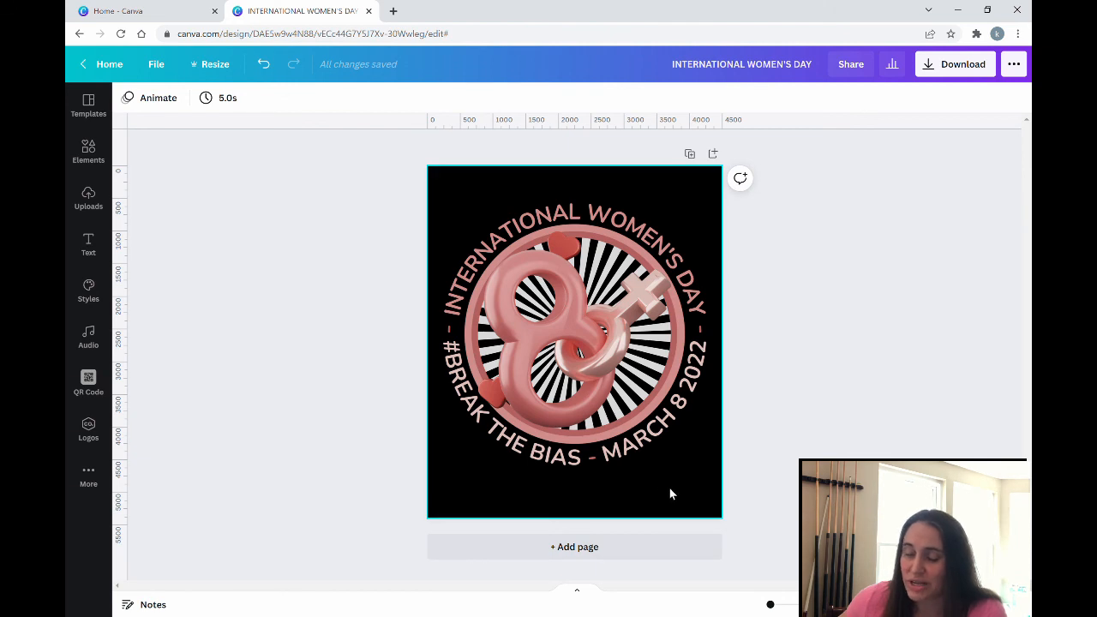
Step: Select all the graphics and curved texts on the black page together
{"action": "left_click_drag", "start_coordinate": [668, 488], "coordinate": [445, 175]}
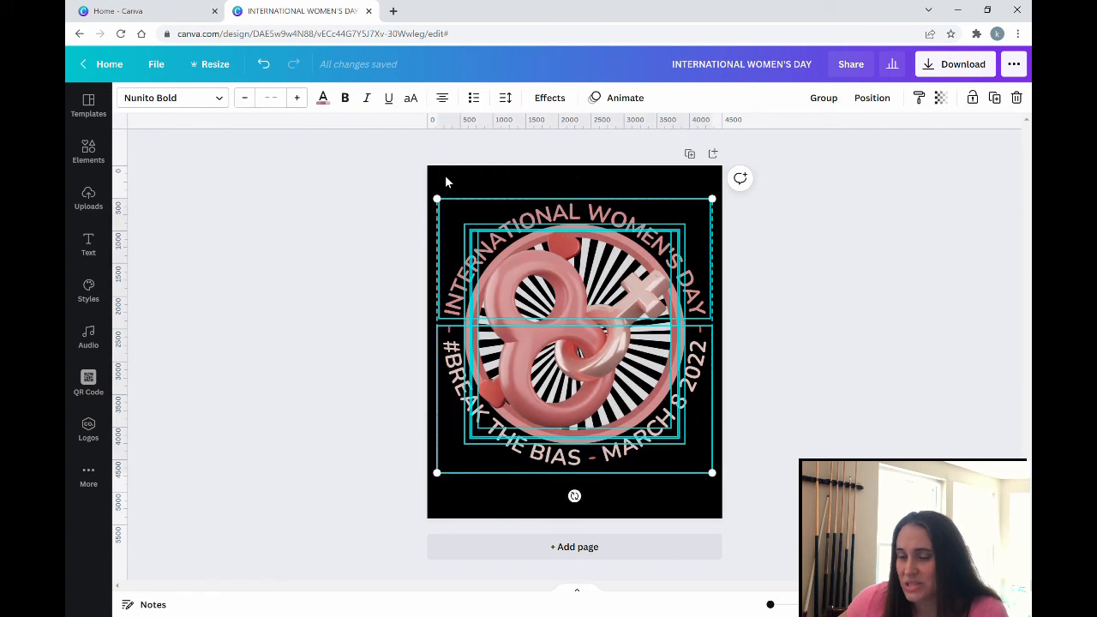